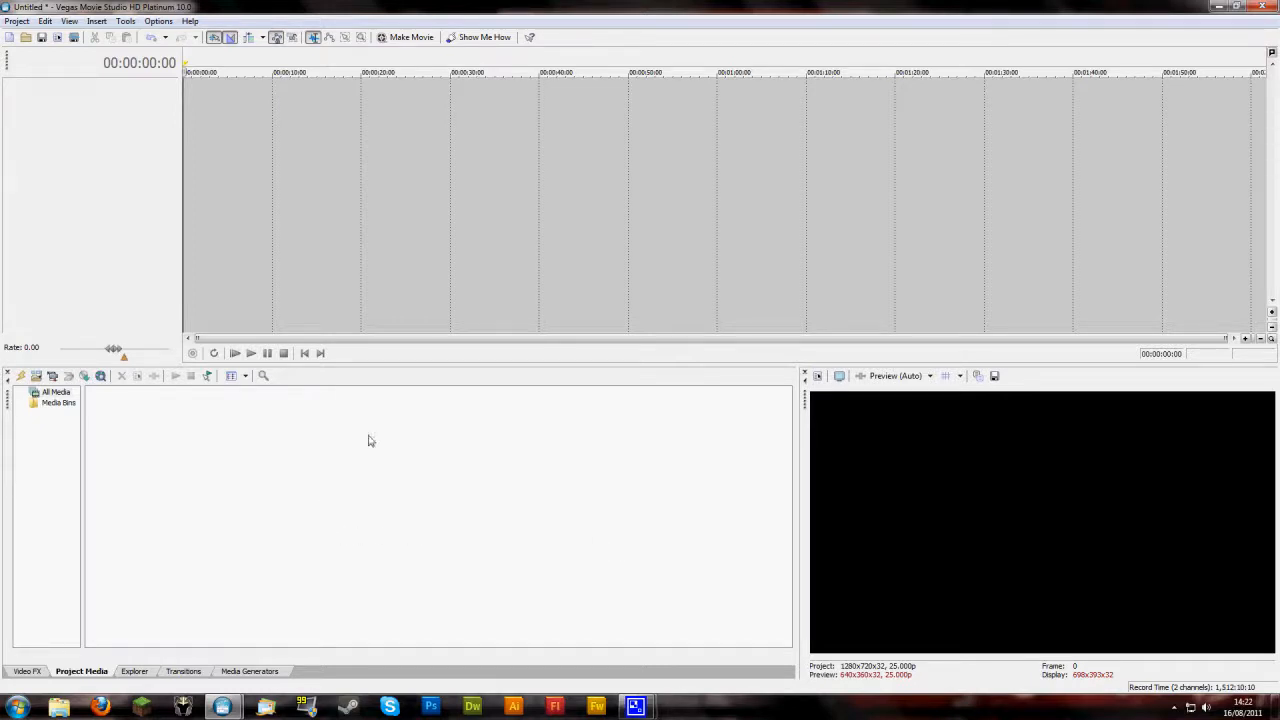
click(264, 274)
click(305, 353)
mouse_move(516, 364)
mouse_down()
mouse_move(518, 387)
mouse_move(515, 368)
mouse_up()
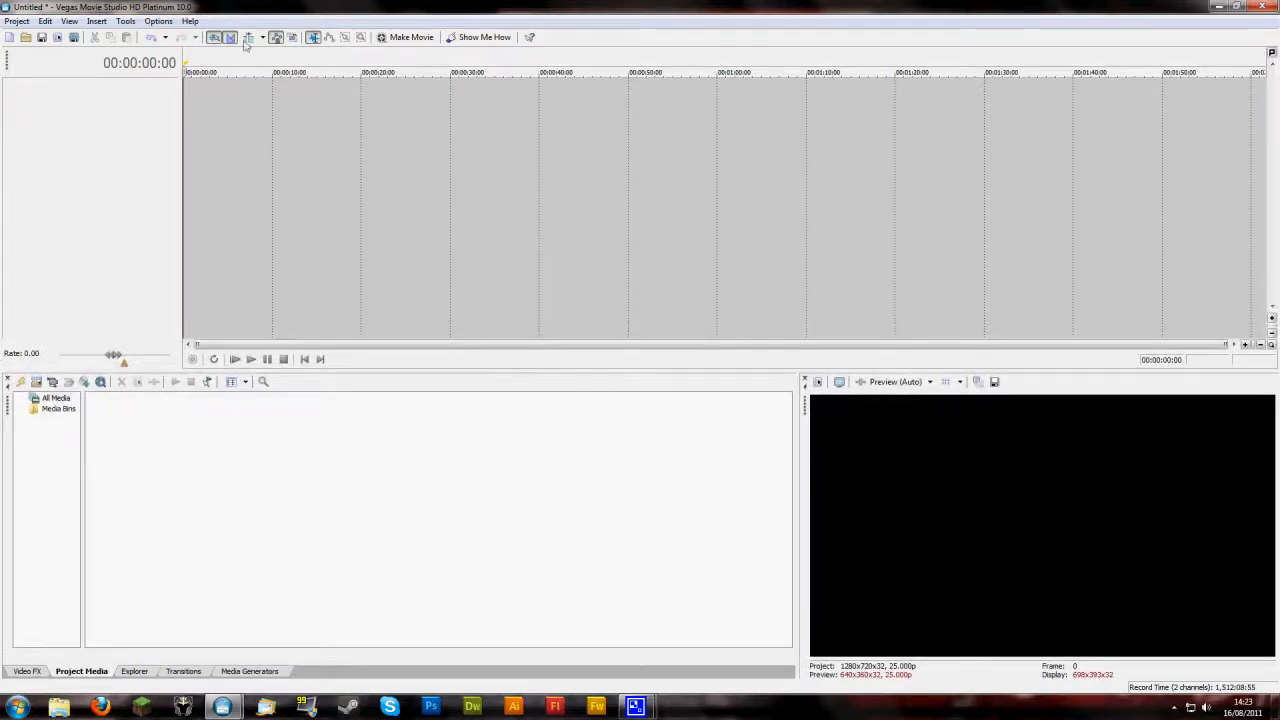
- Make sure Use Vegas color scheme is turned off in the display preferences and accept the preferences
click(160, 21)
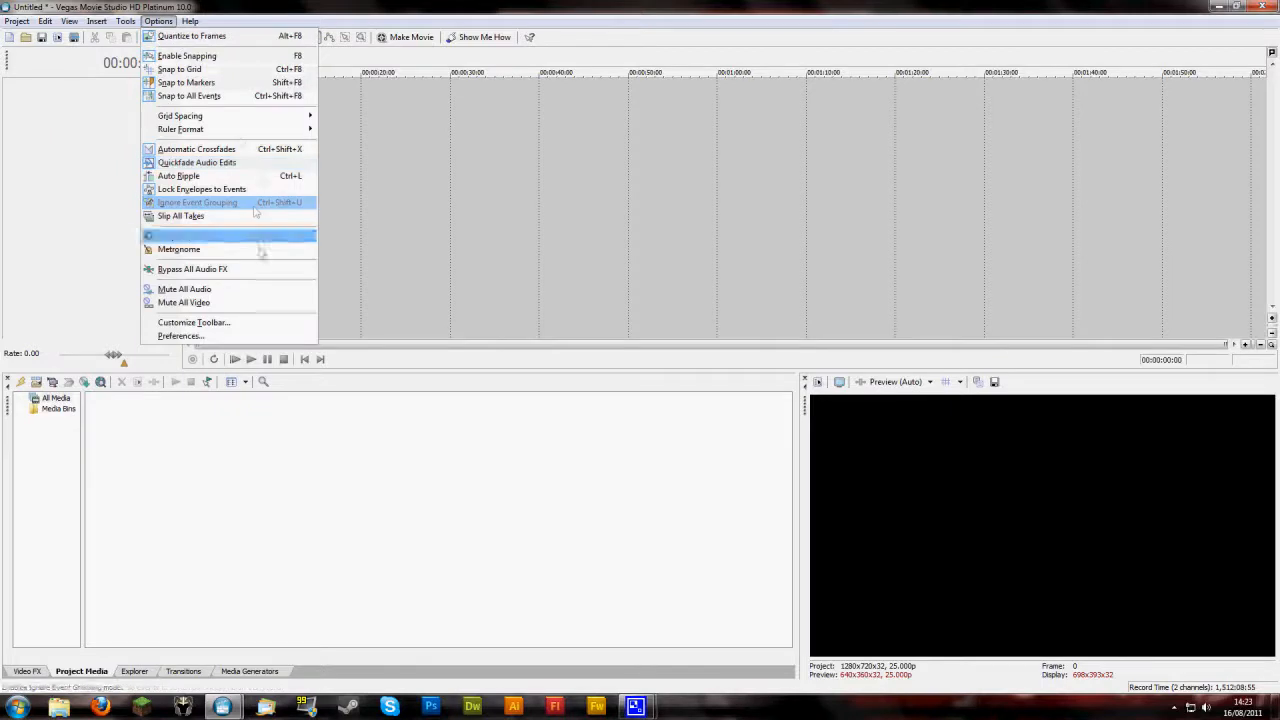
click(250, 337)
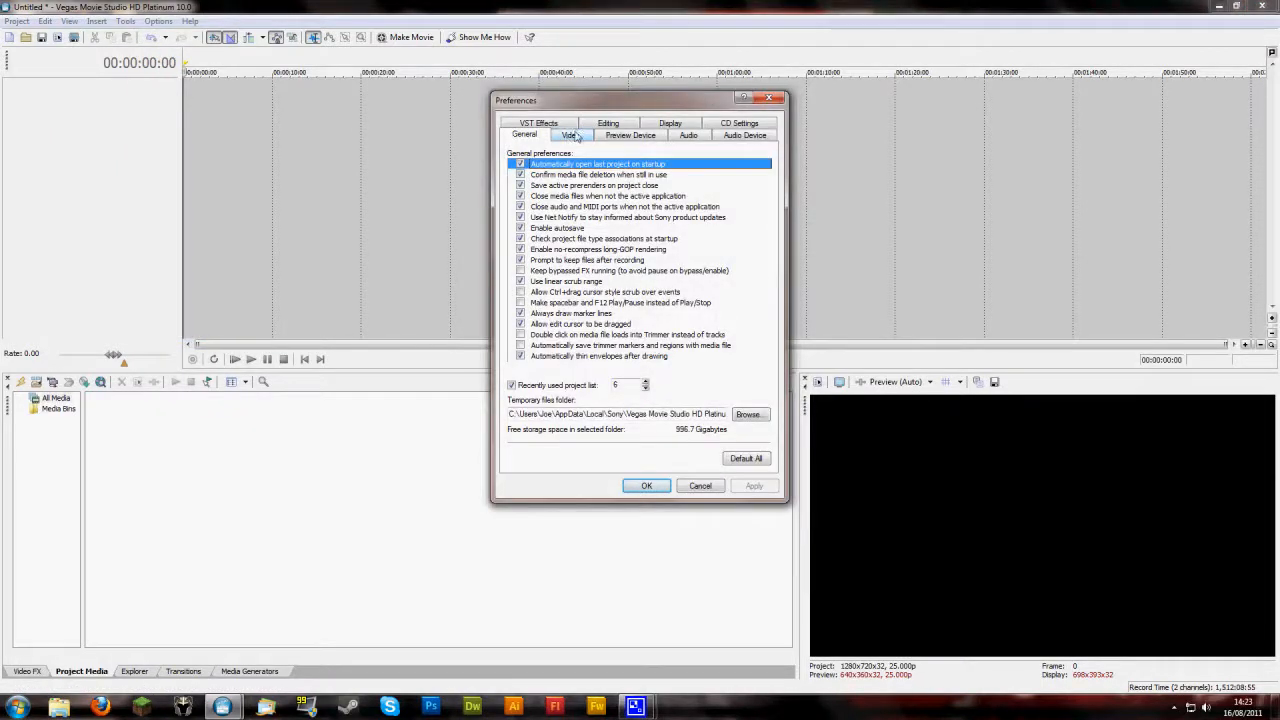
click(670, 125)
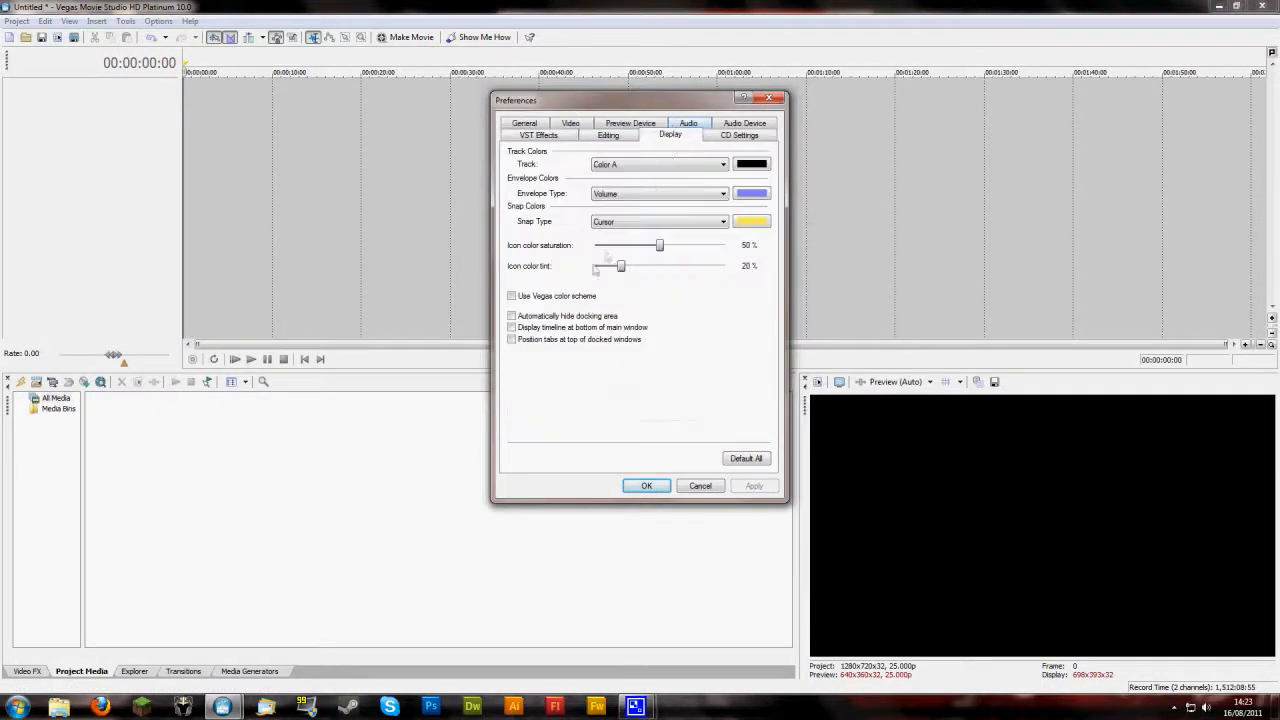
click(512, 297)
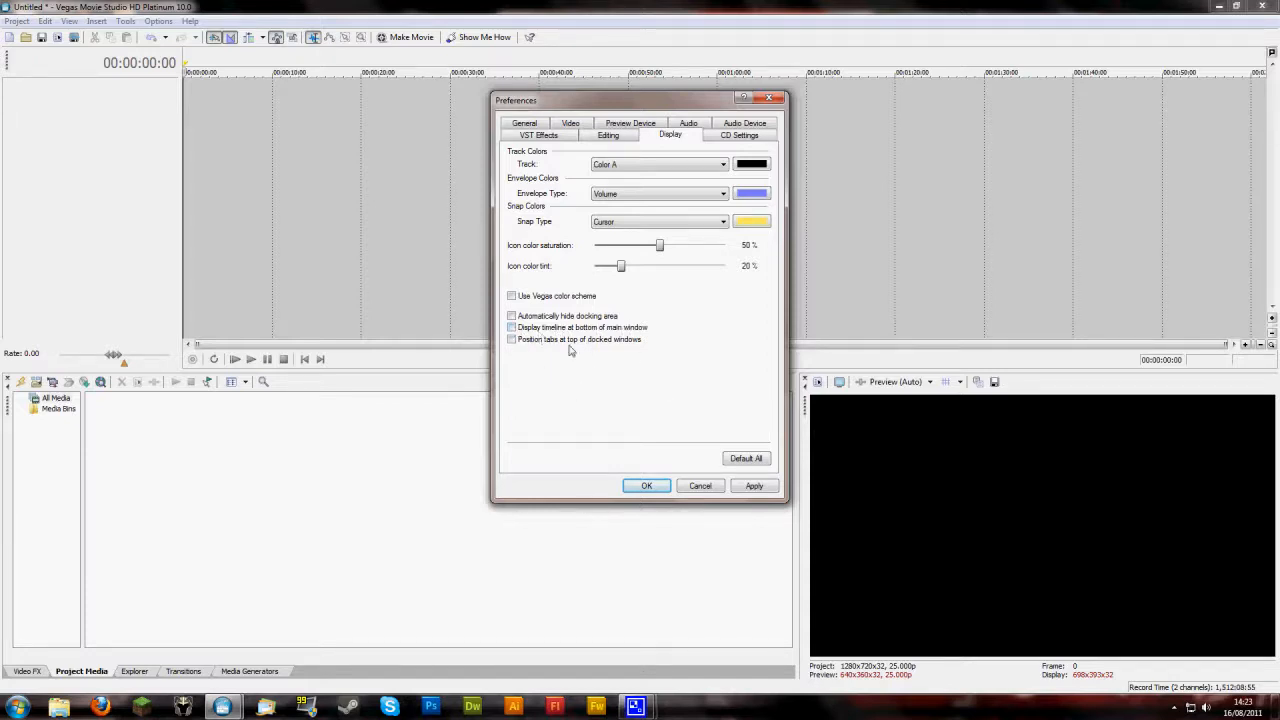
click(647, 486)
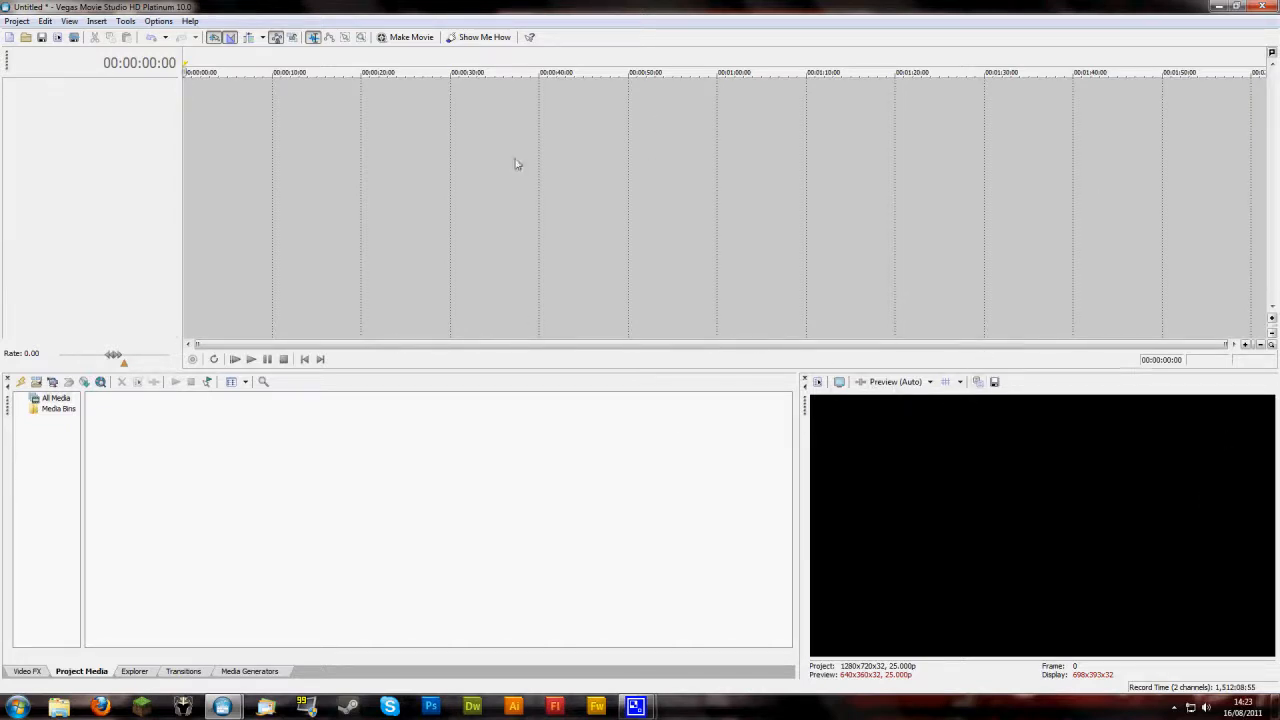
- Switch to Windows Explorer and open the folder Videos\Call Of Duty\MW2\gwk on the JW HD (K:) drive
right_click(240, 135)
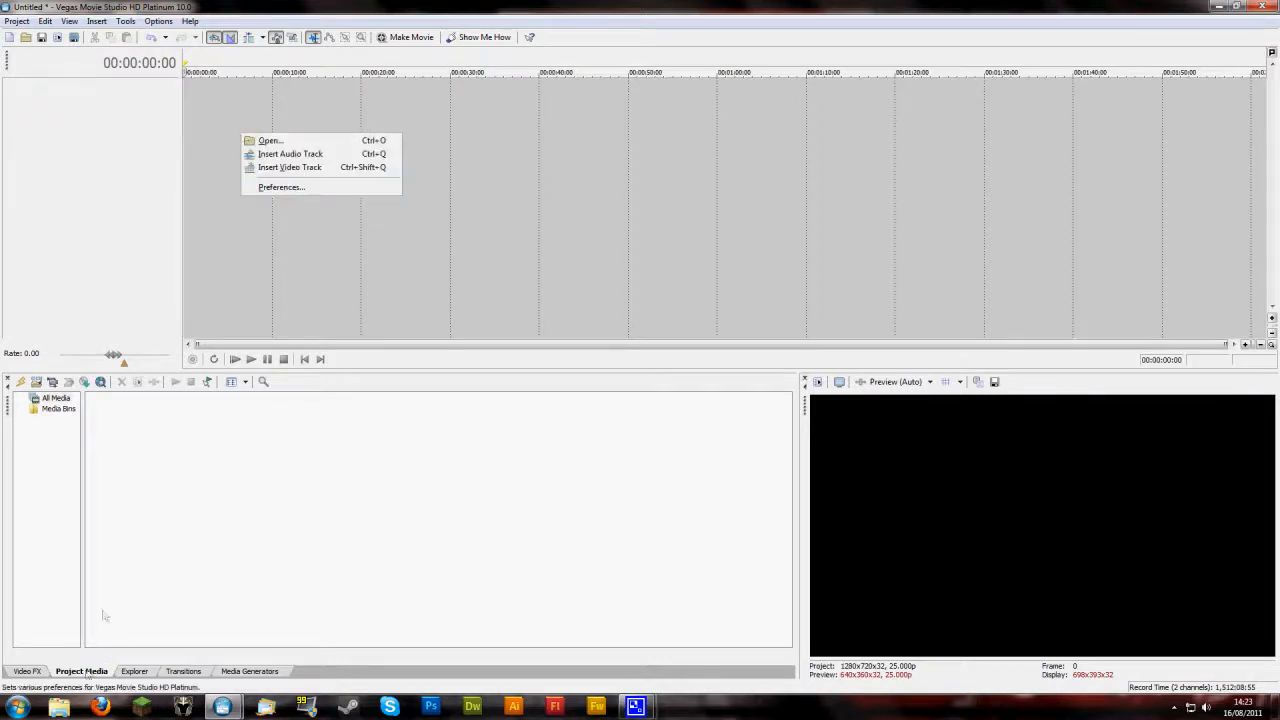
click(68, 708)
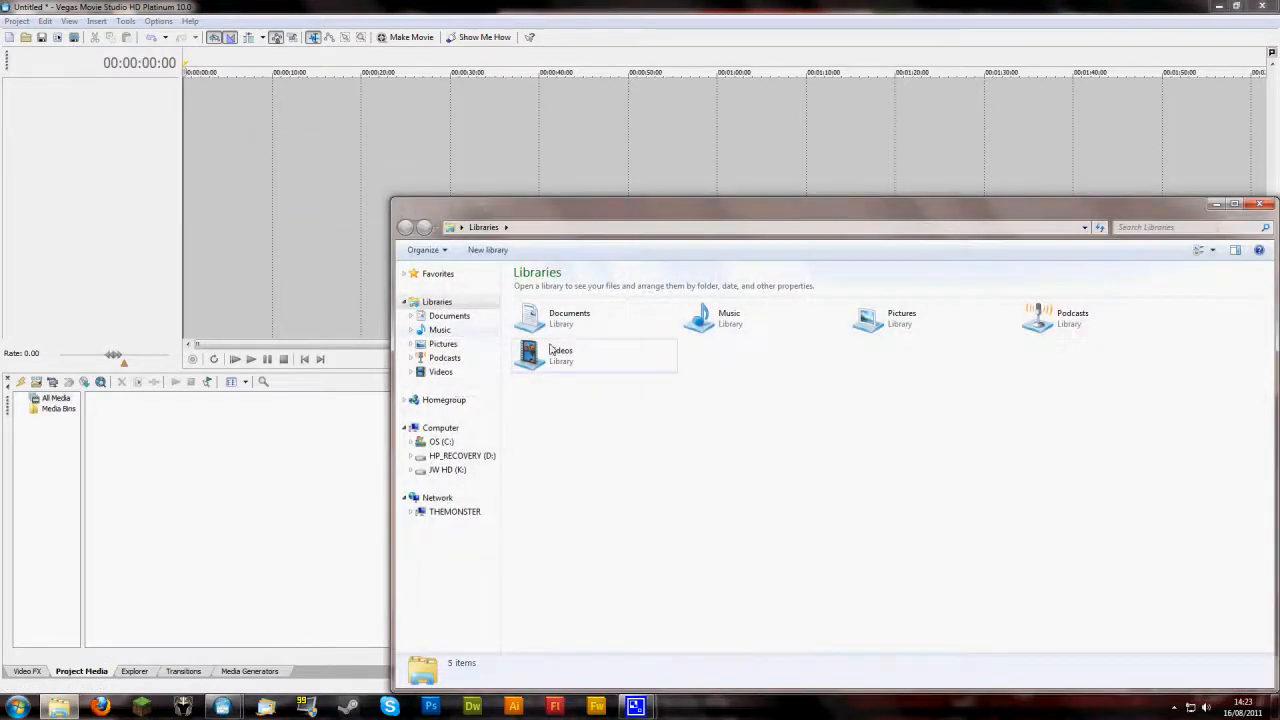
click(470, 469)
click(549, 471)
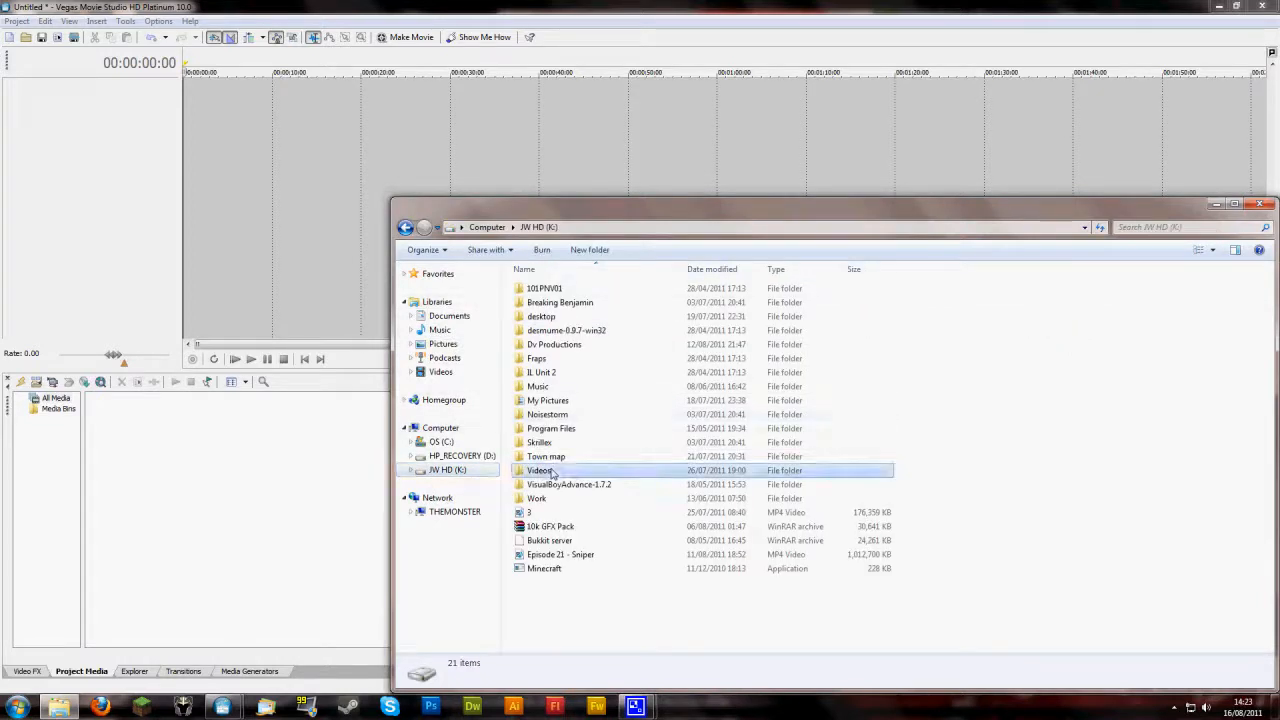
double_click(605, 472)
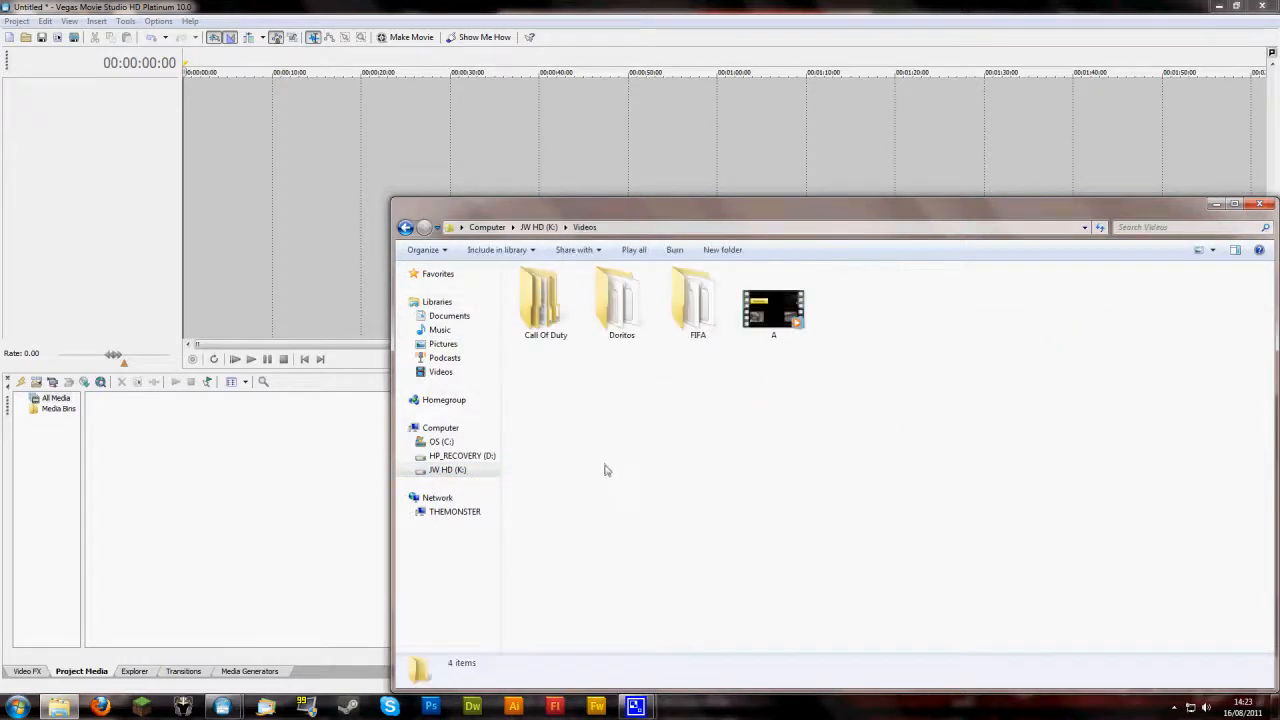
double_click(546, 320)
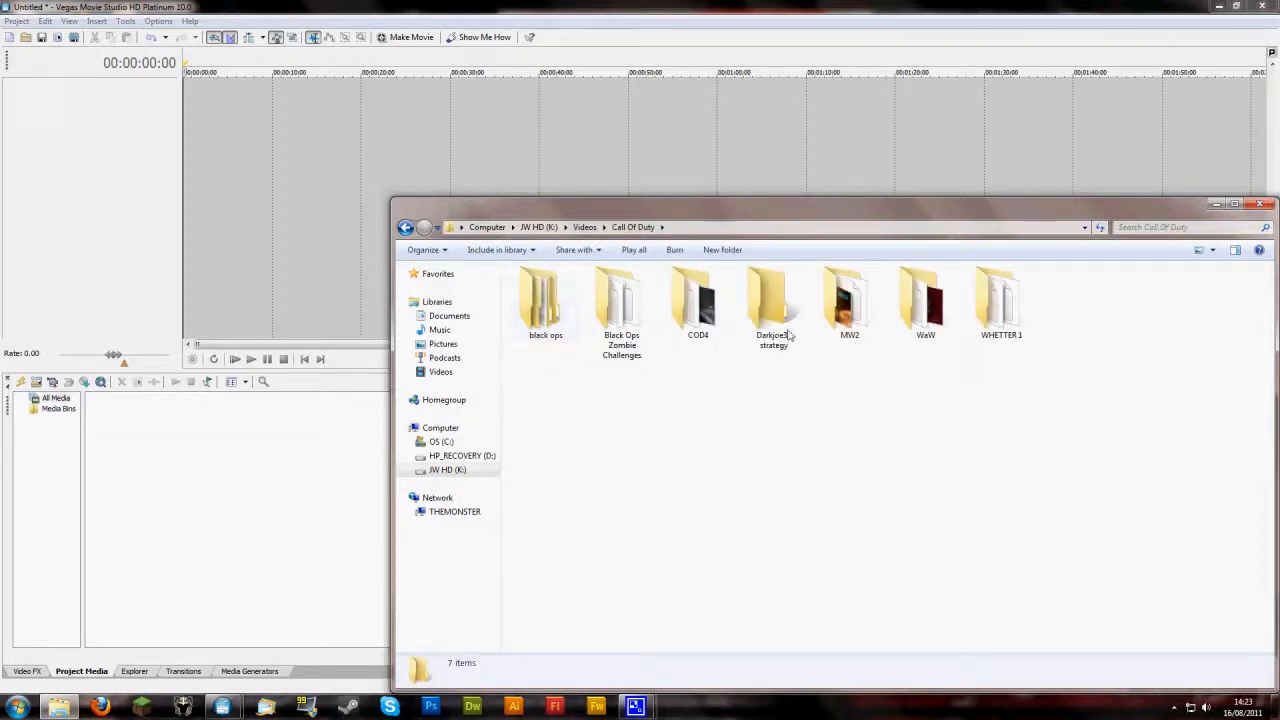
double_click(852, 310)
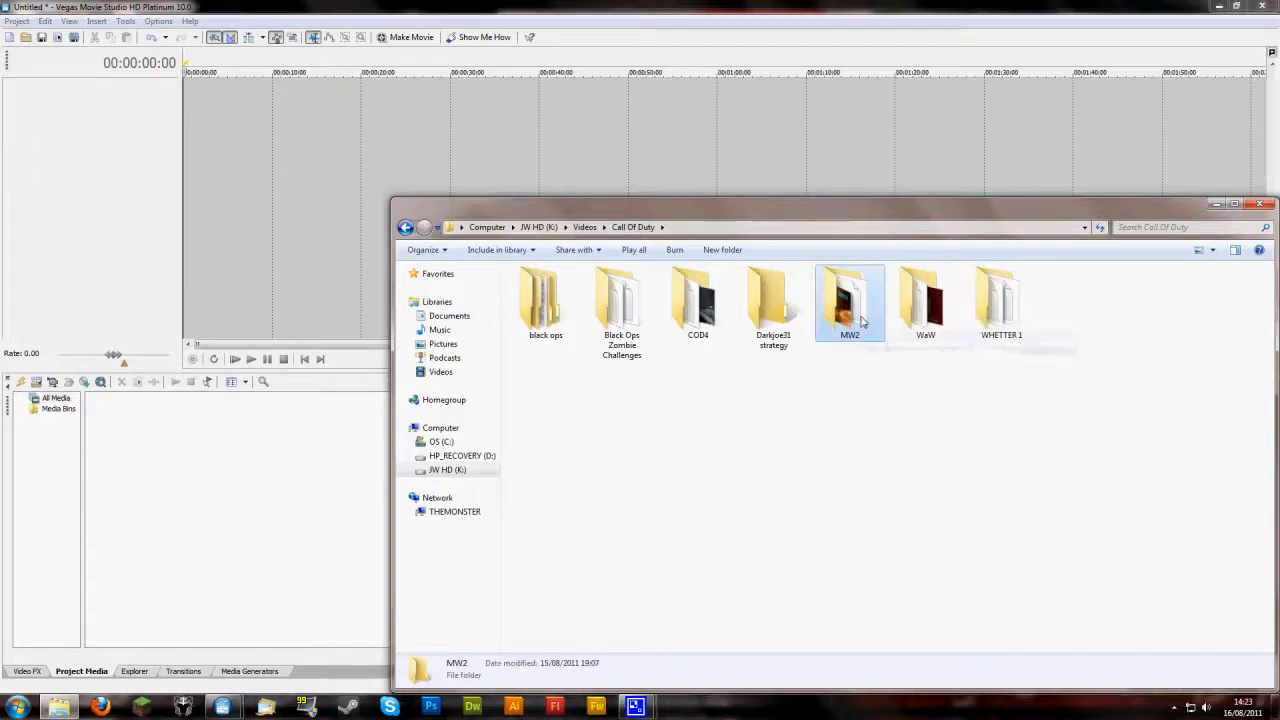
drag(800, 205, 701, 132)
click(585, 230)
double_click(585, 230)
- Place the temperrr shot video from the gwk folder at the start of the empty Vegas timeline
drag(569, 140, 567, 268)
drag(530, 362, 174, 103)
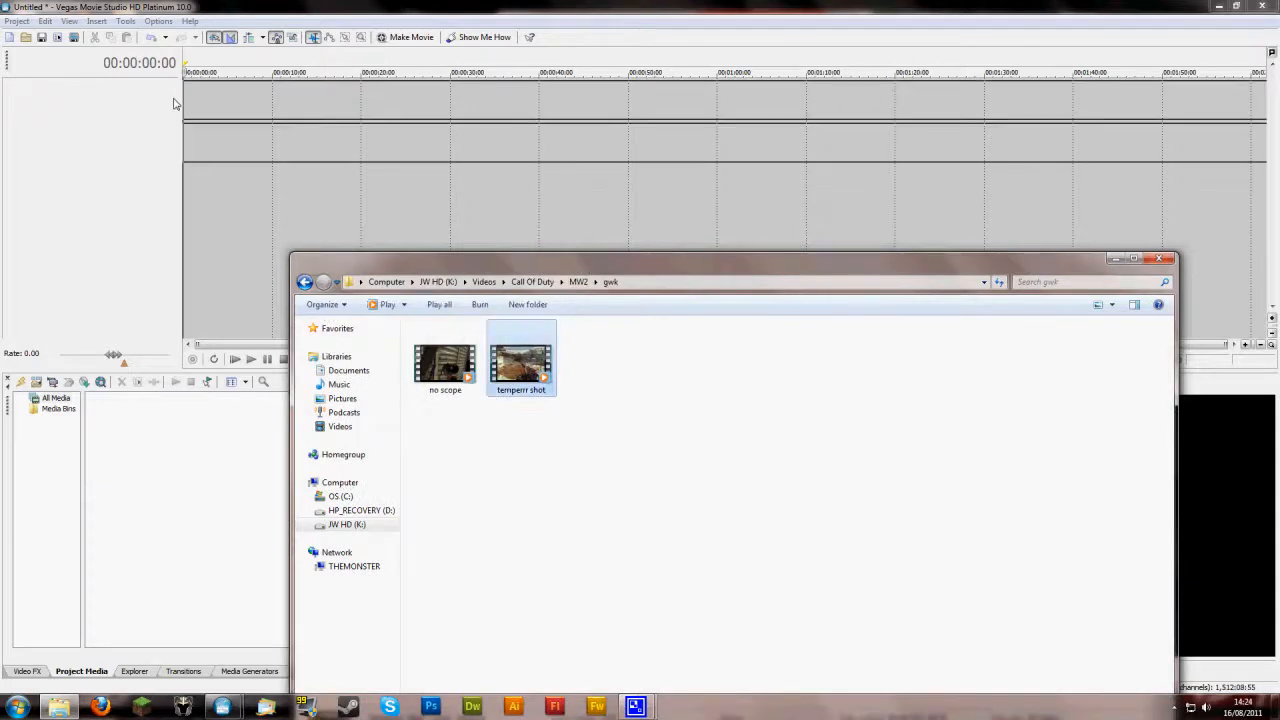
click(551, 110)
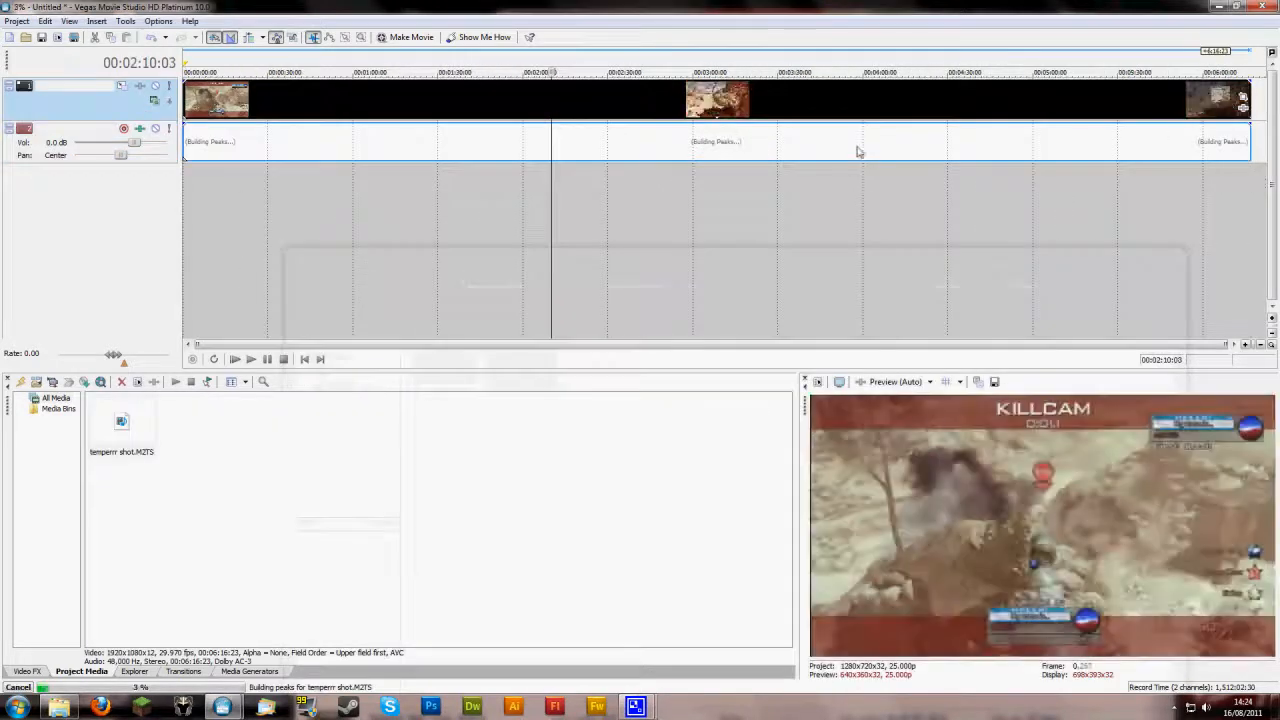
- Find the start of the wanted shot, split the clip at 00:05:11:14 and delete the part before it
click(765, 100)
click(688, 100)
click(826, 100)
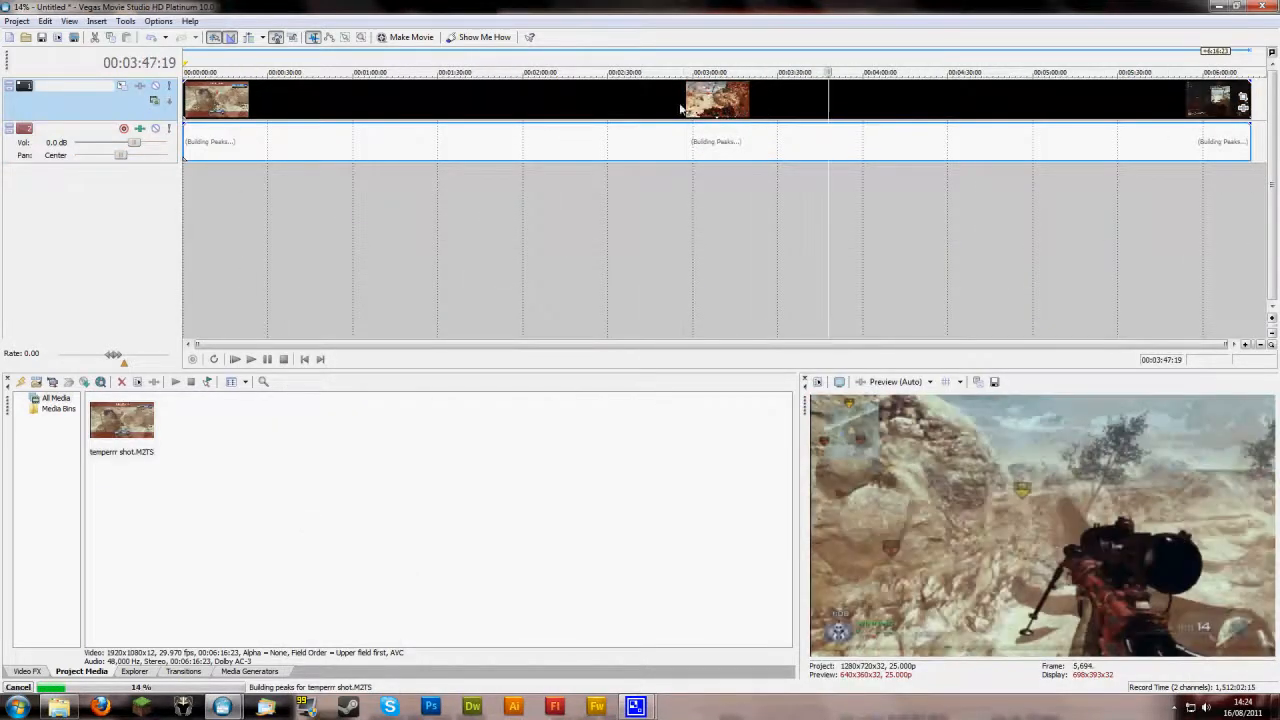
click(679, 100)
click(326, 110)
click(526, 97)
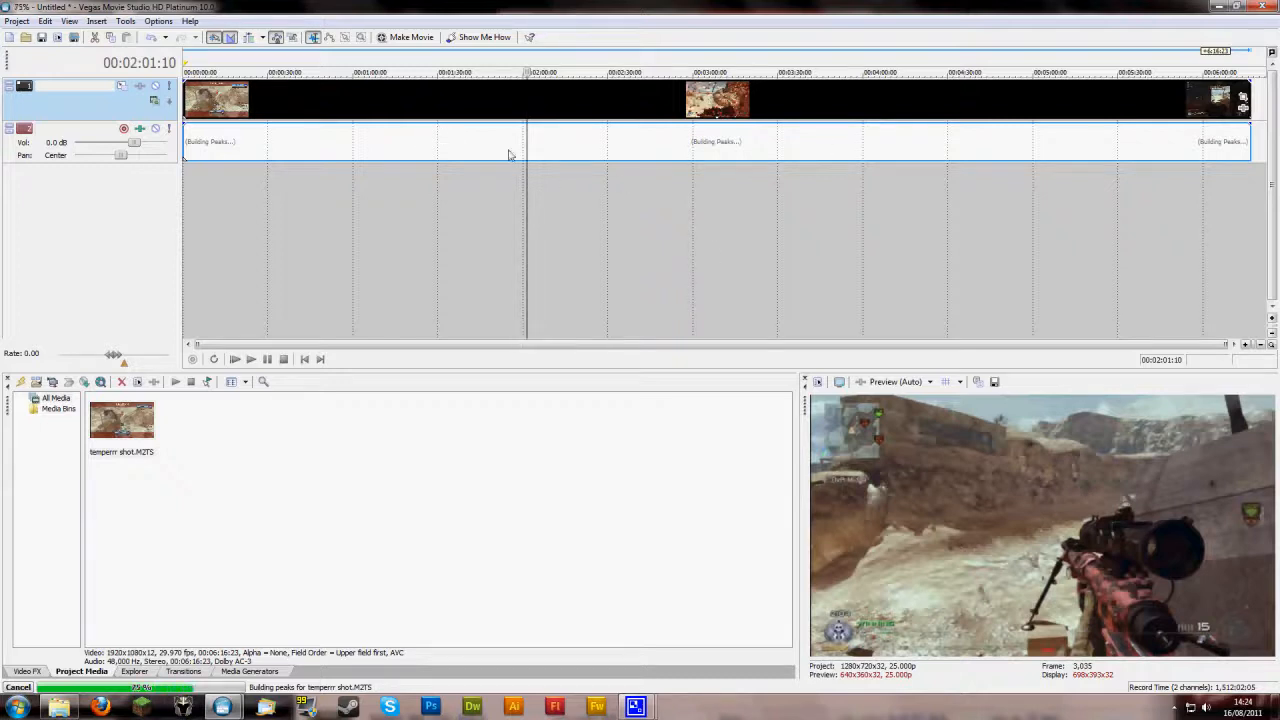
click(929, 202)
click(846, 211)
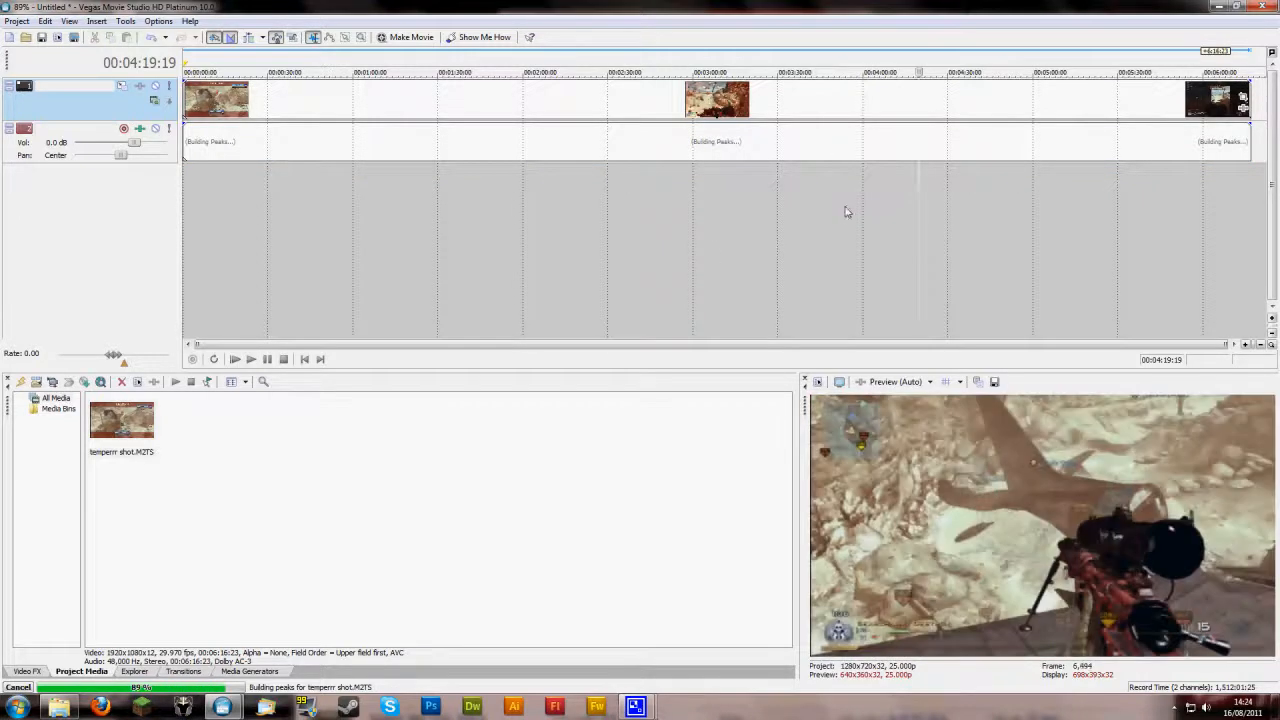
drag(845, 222, 1064, 231)
key(space)
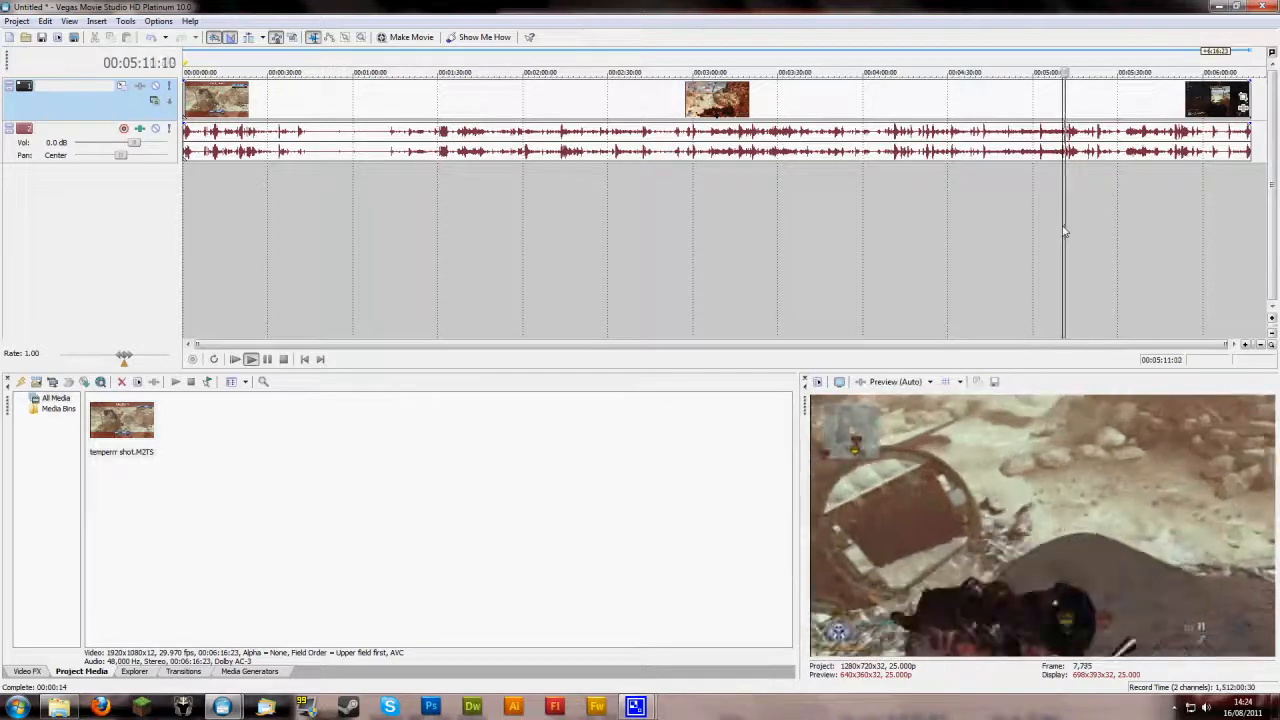
key(s)
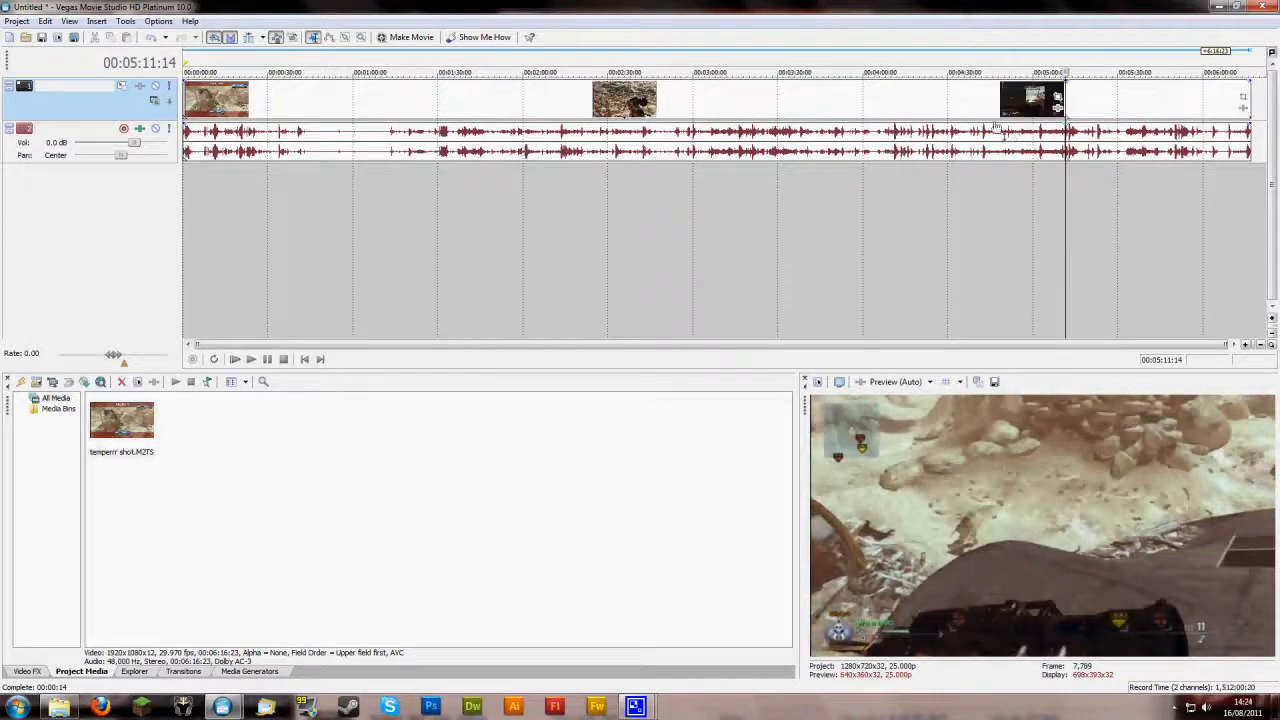
click(990, 100)
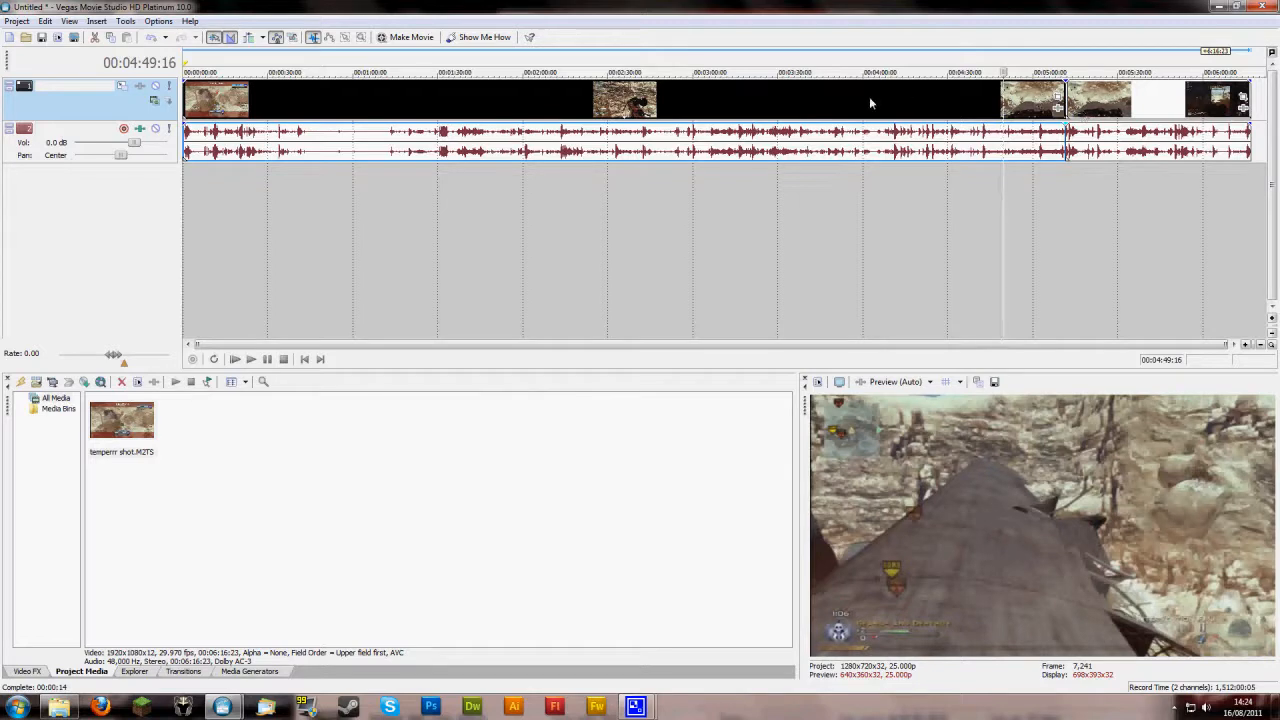
key(Delete)
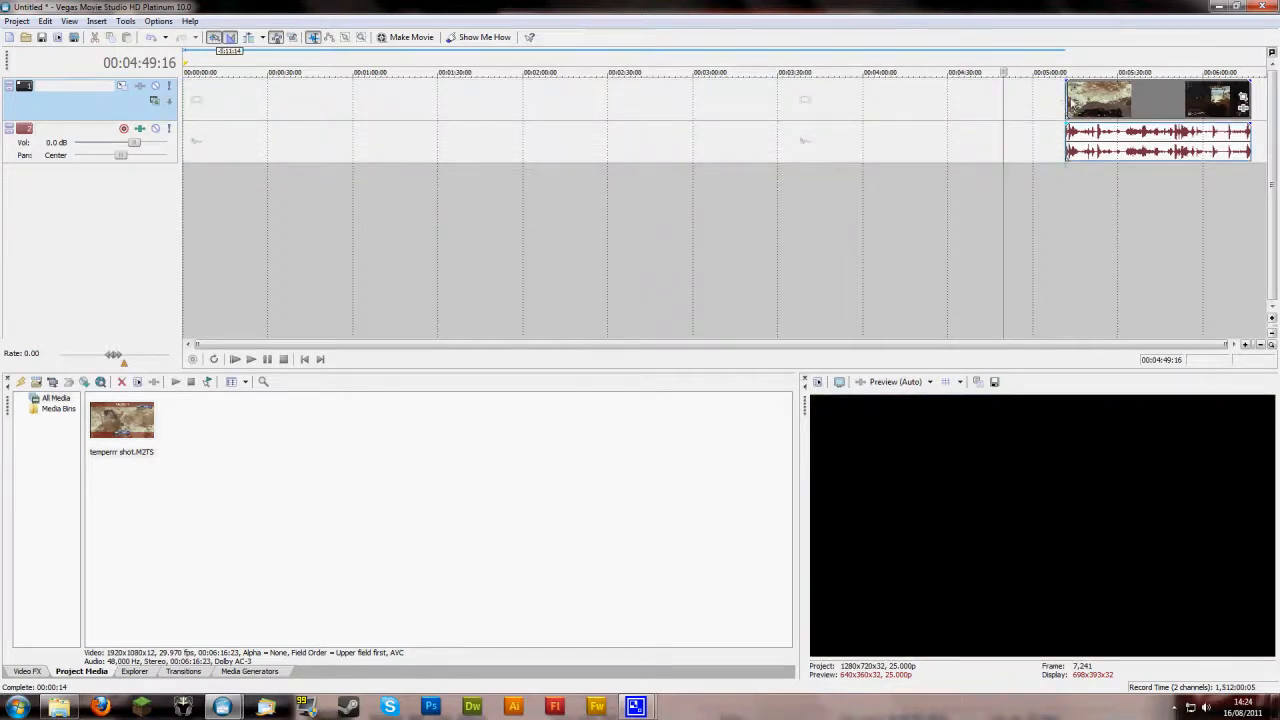
- Play the remaining clip to the end of the round winning kill, split it at 00:05:27:07 and delete the rest
click(1068, 102)
key(space)
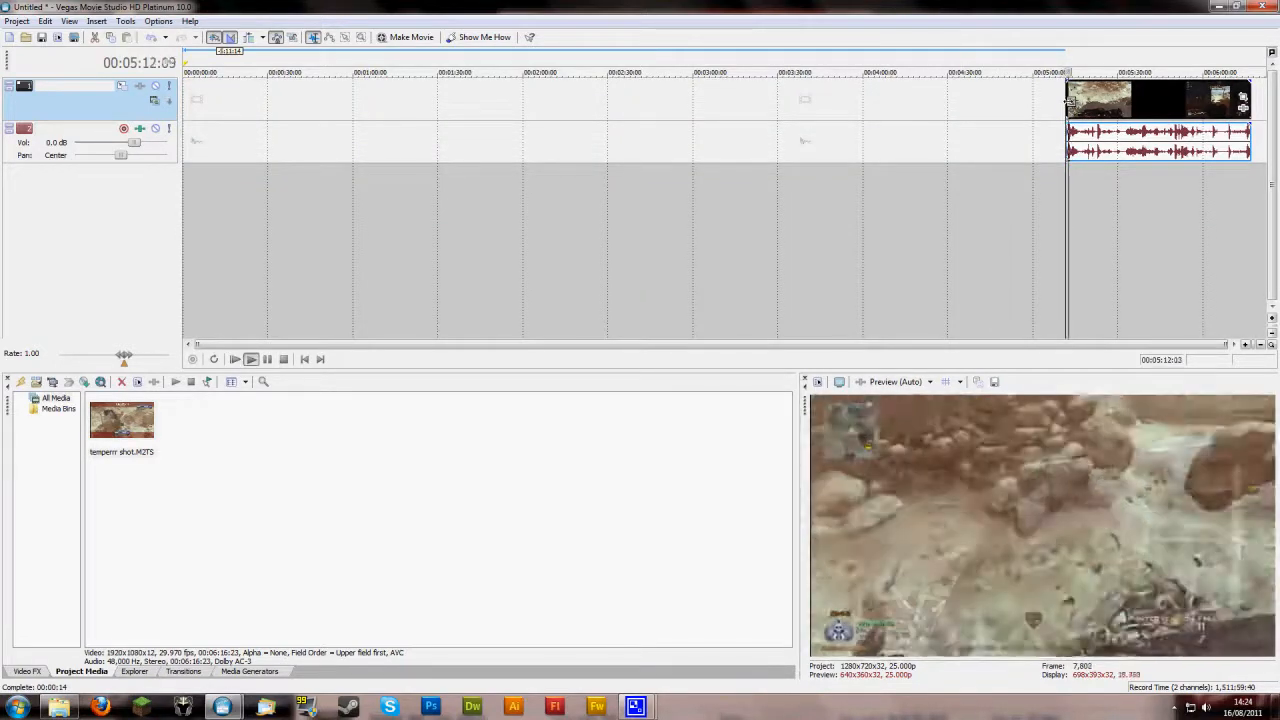
key(l)
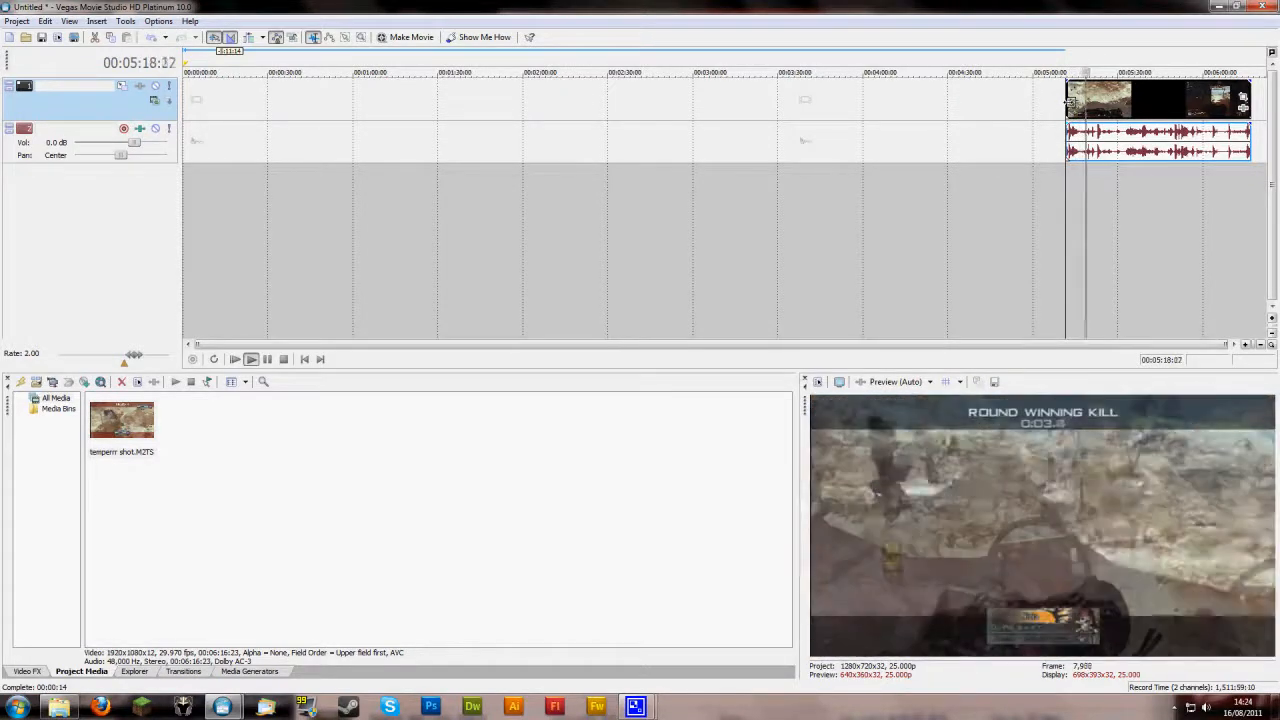
key(k)
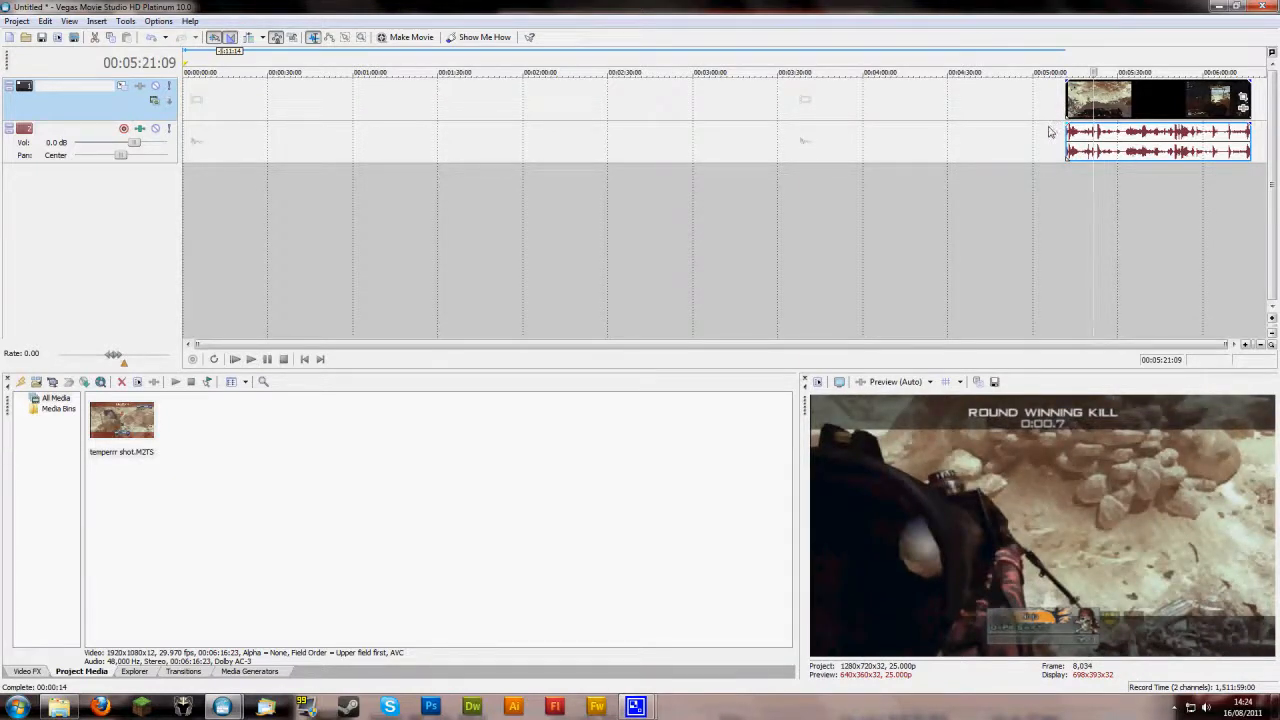
key(l)
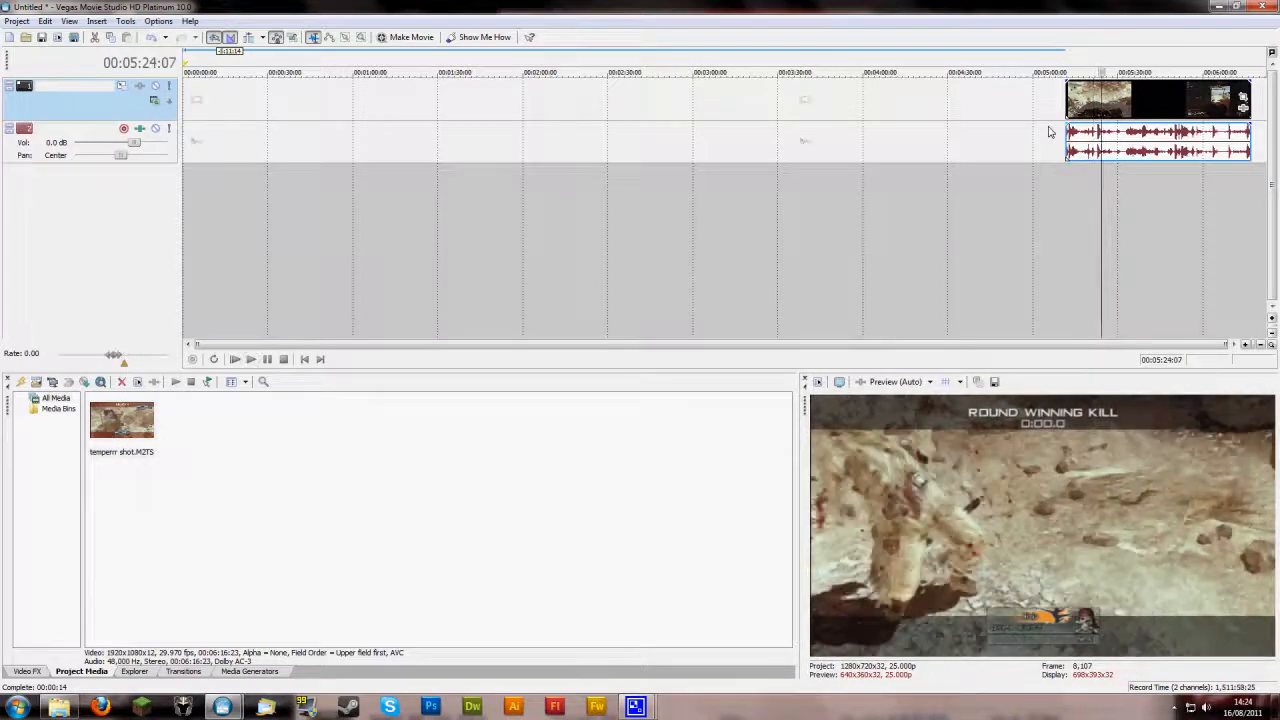
key(l)
key(l)
key(k)
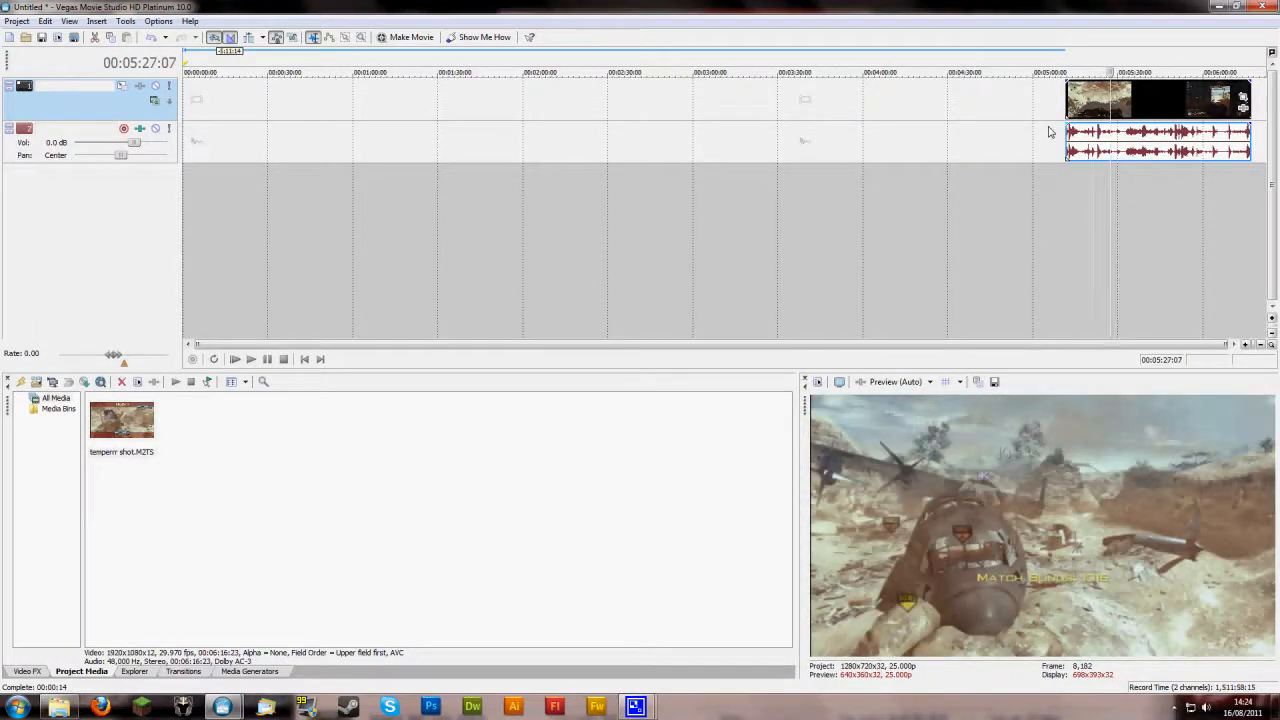
key(s)
key(Delete)
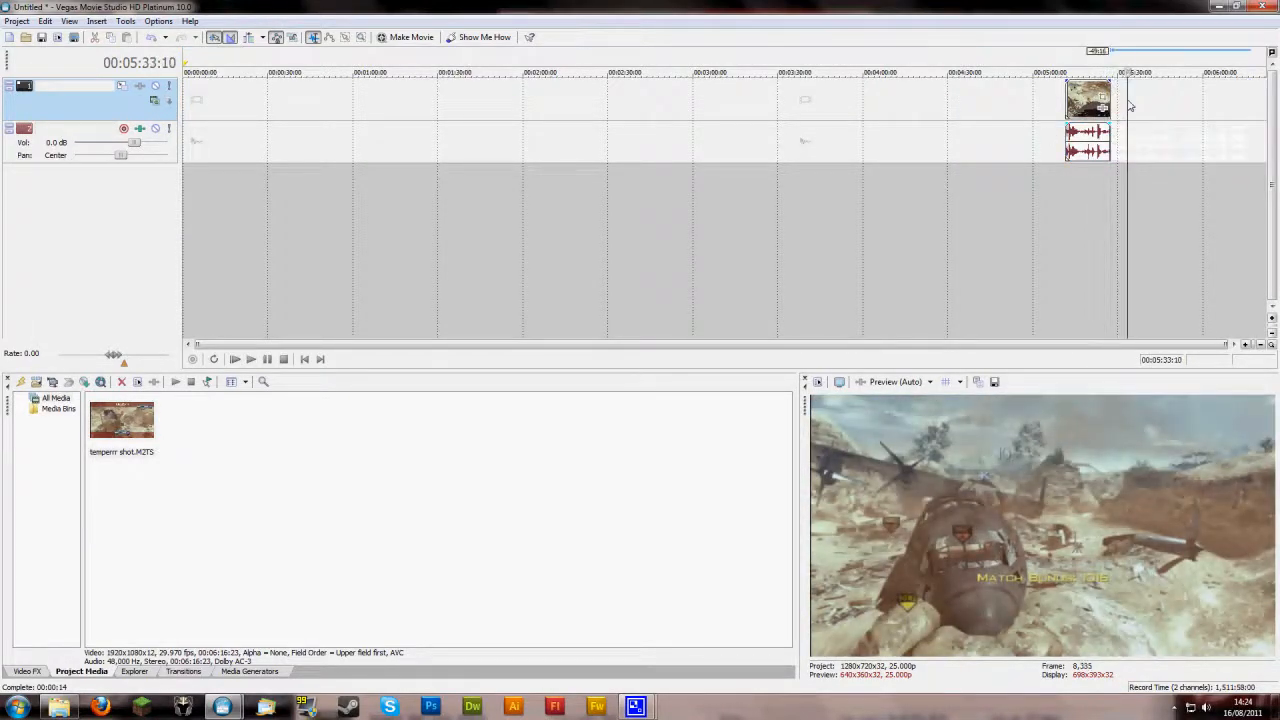
- Move the trimmed clip to the very start of the timeline and return the cursor to 00:00:00:00
click(1126, 103)
drag(1078, 98, 190, 112)
key(Home)
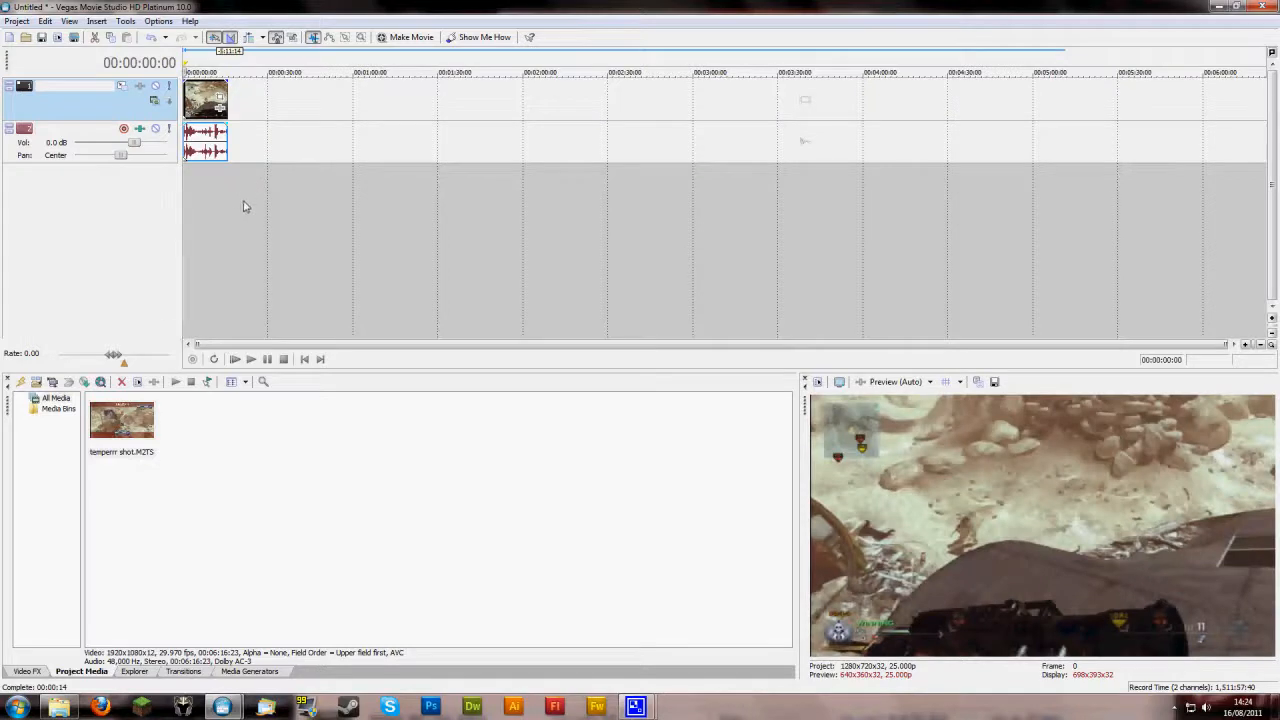
mouse_move(229, 709)
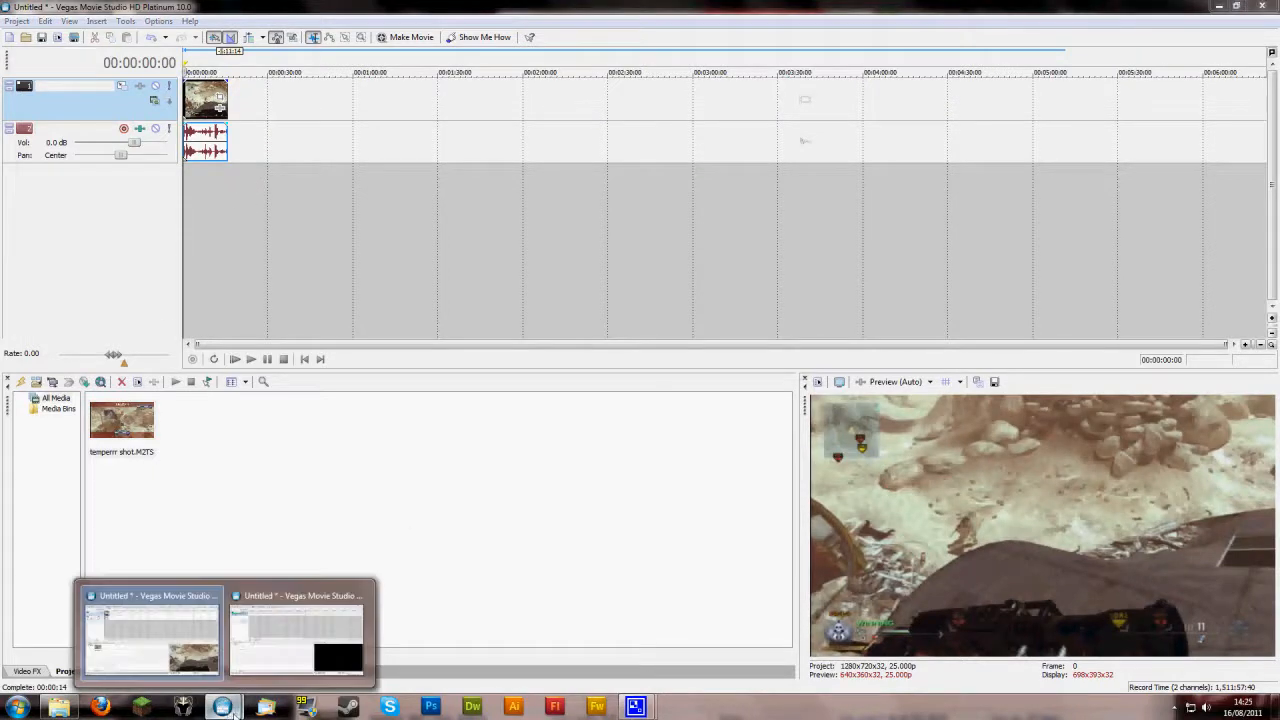
mouse_move(632, 708)
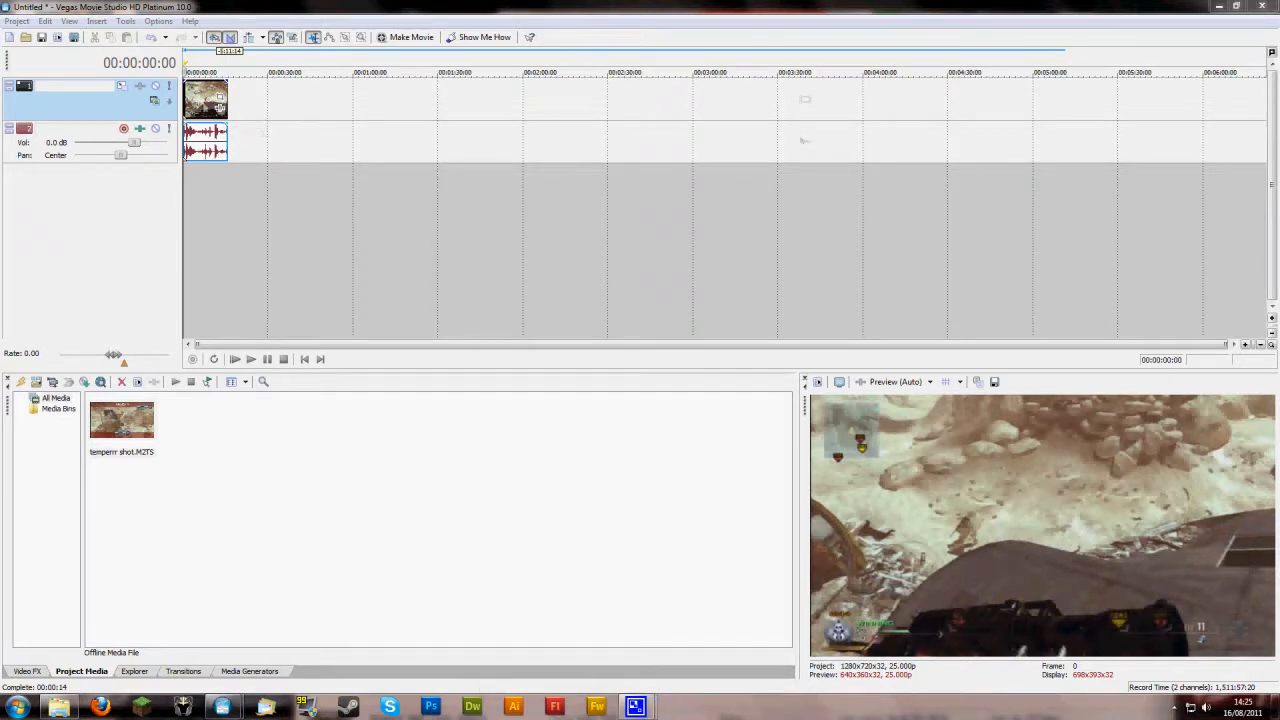
- Add the Sony Brightness and Contrast, Saturation Adjust, Color Curves and Color Corrector effects to the trimmed clip
scroll(389, 140, up, 5)
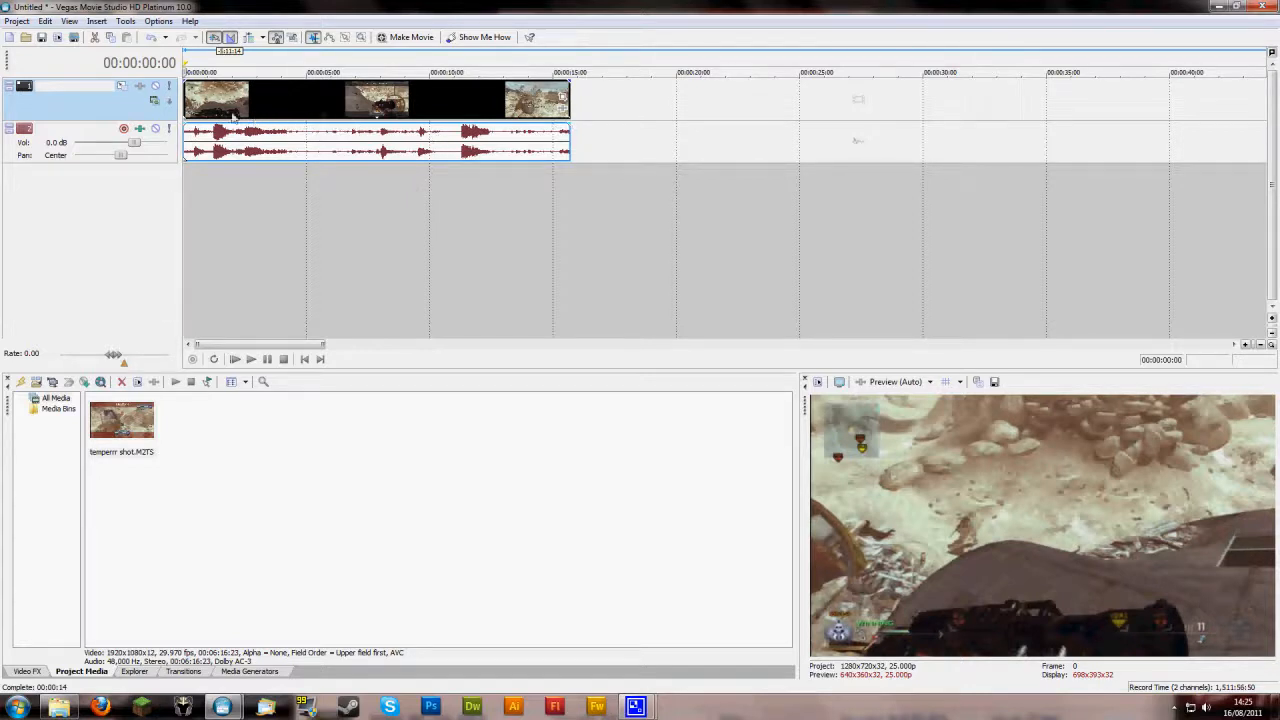
click(564, 111)
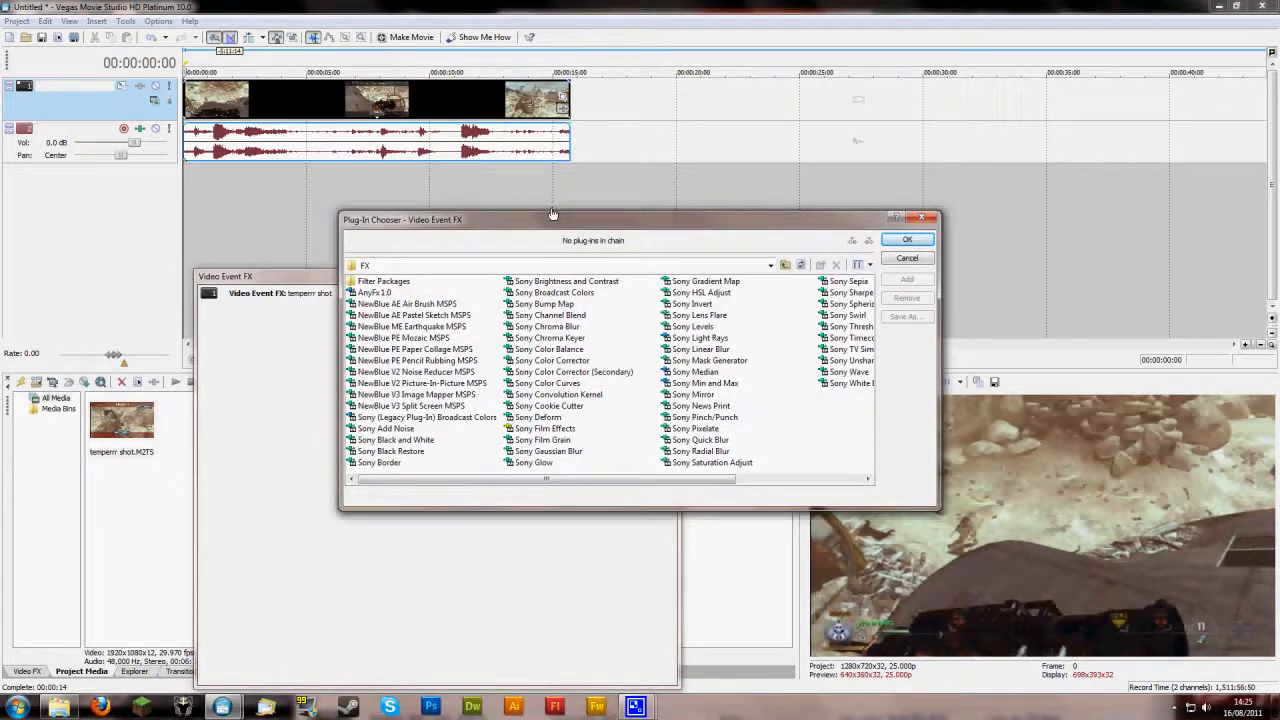
double_click(585, 283)
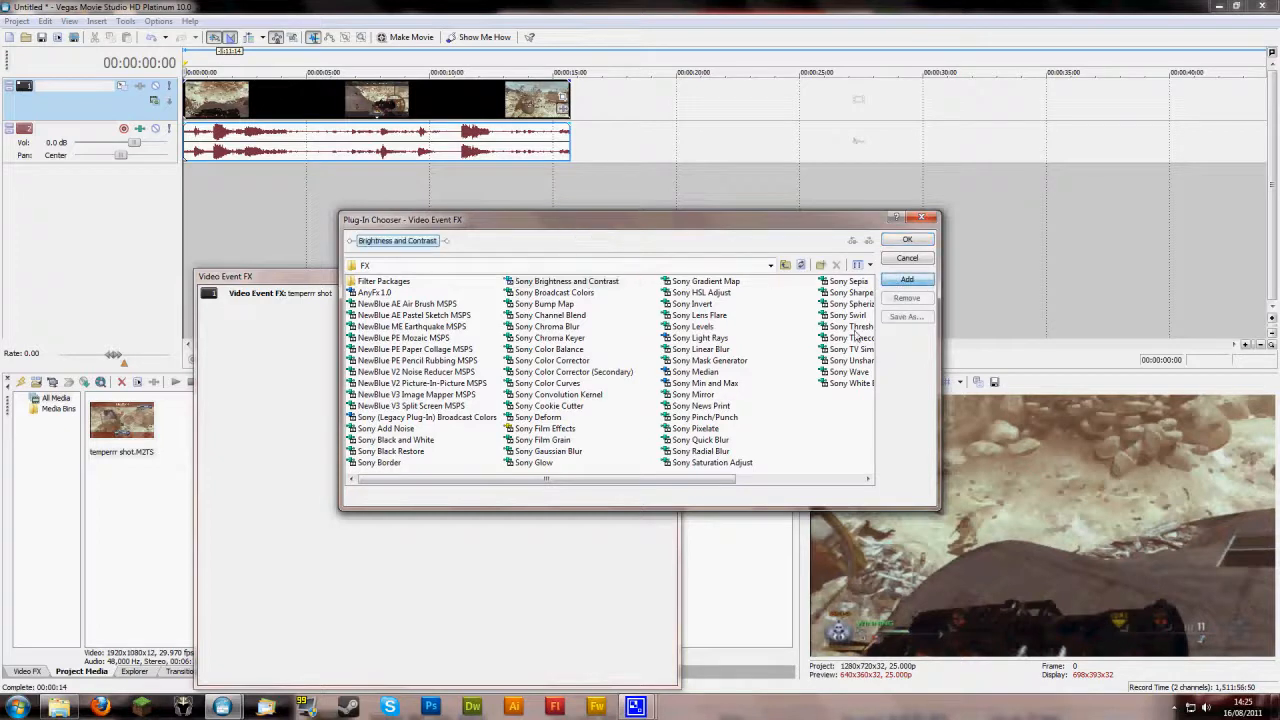
click(712, 462)
click(906, 279)
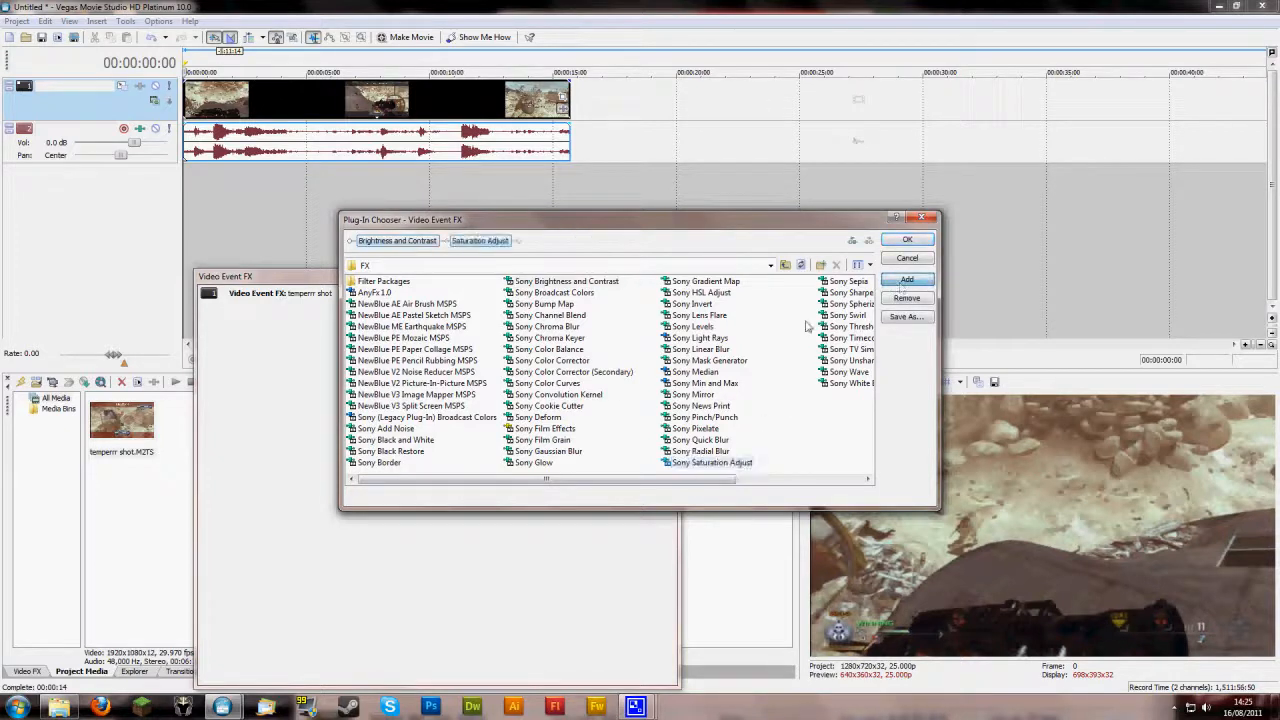
double_click(560, 385)
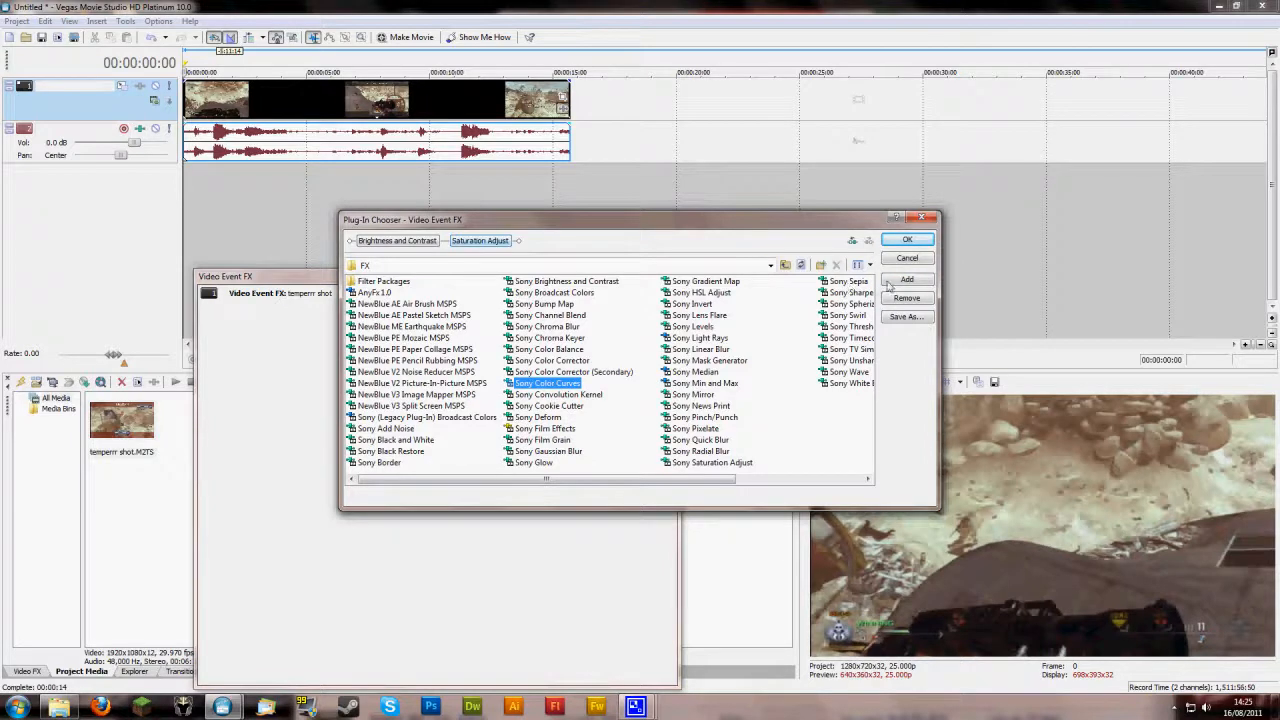
click(563, 361)
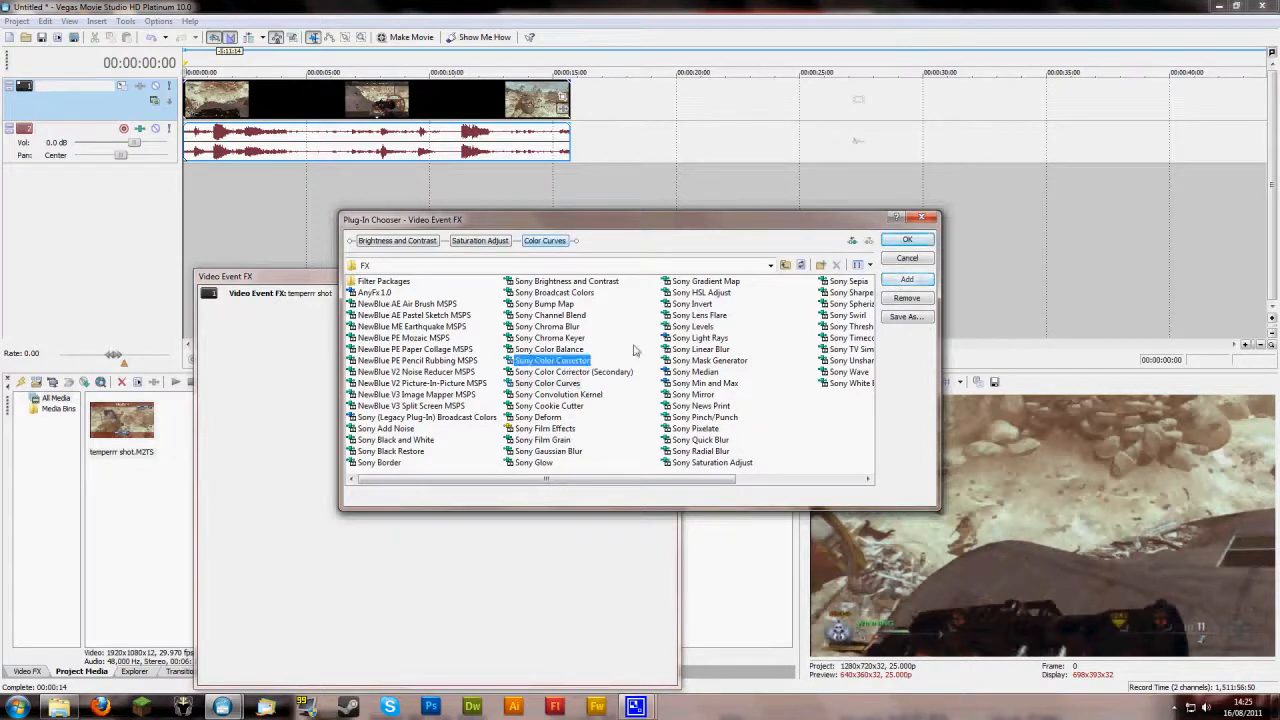
click(909, 279)
click(908, 241)
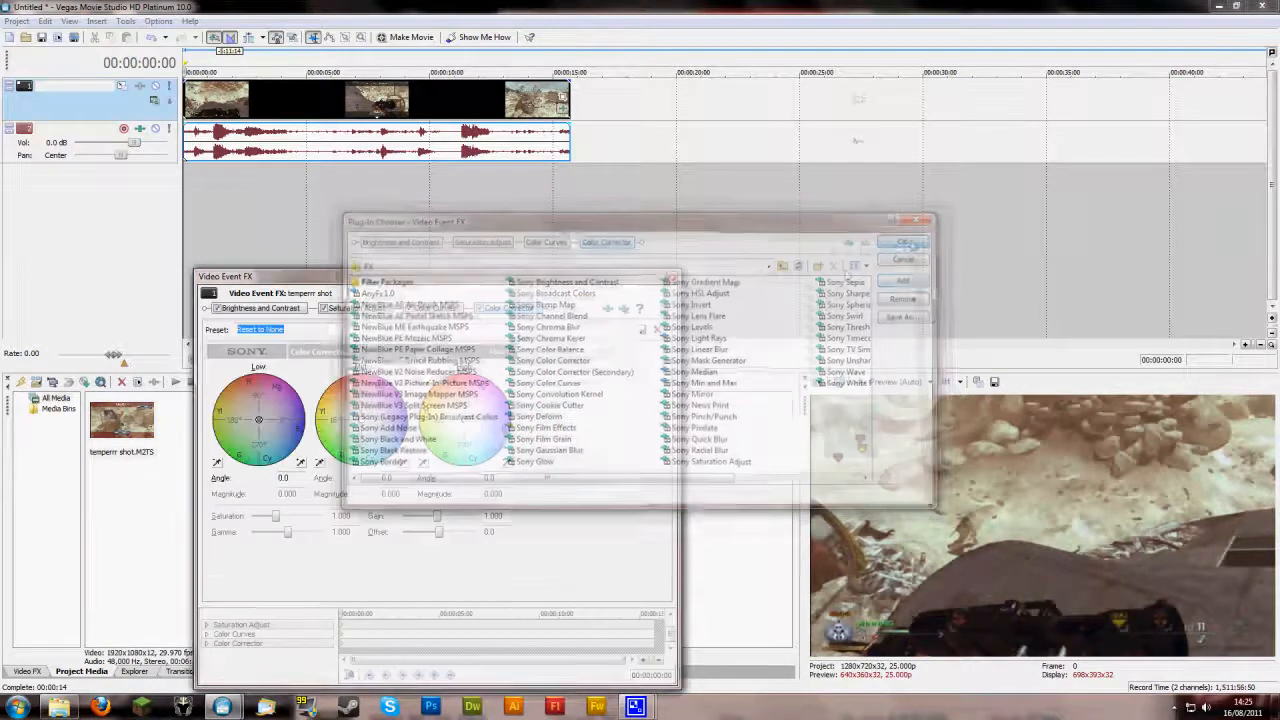
- Bend the Red channel in Color Curves into a slight S-shape, highlights up and shadows down, and compare the clip without it
click(432, 308)
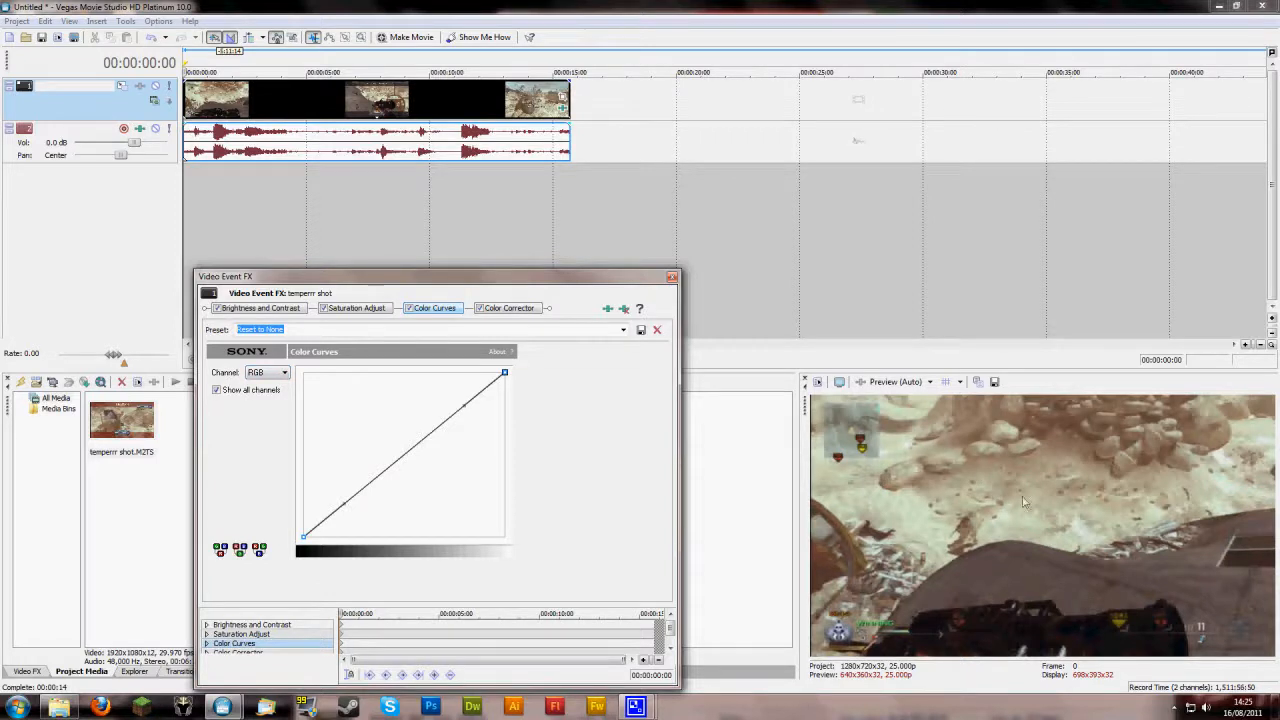
click(270, 376)
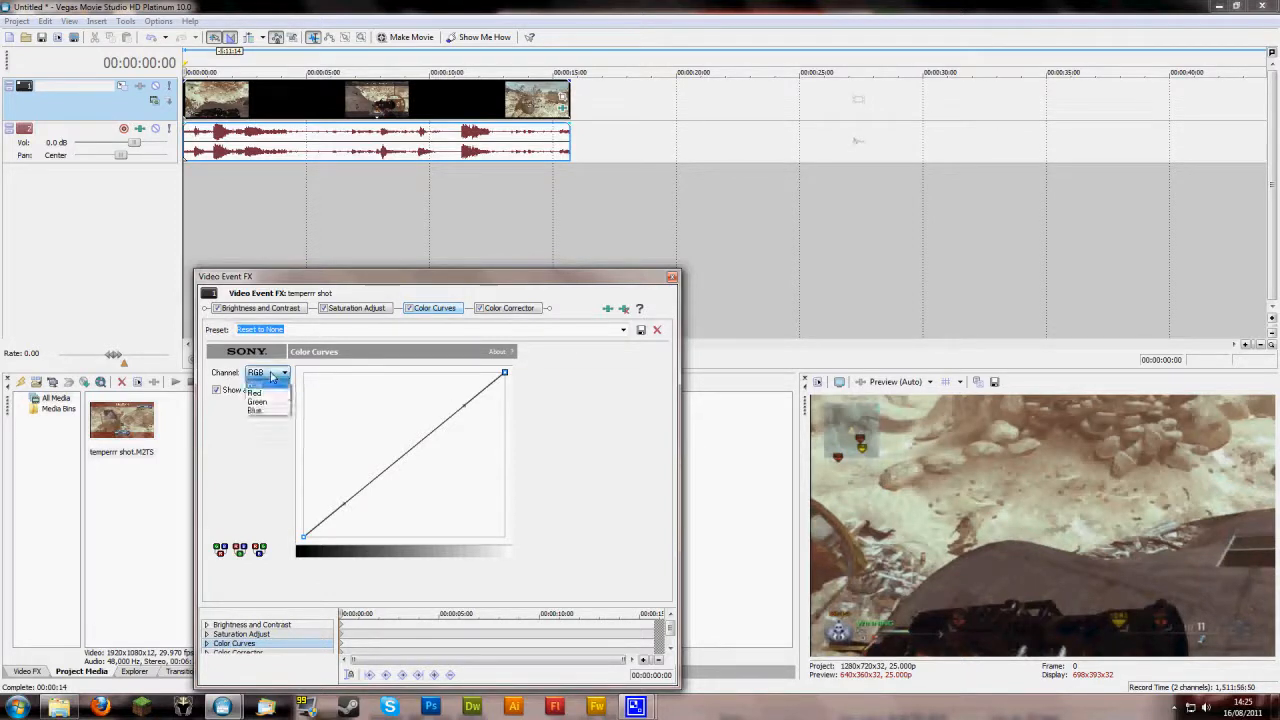
click(269, 394)
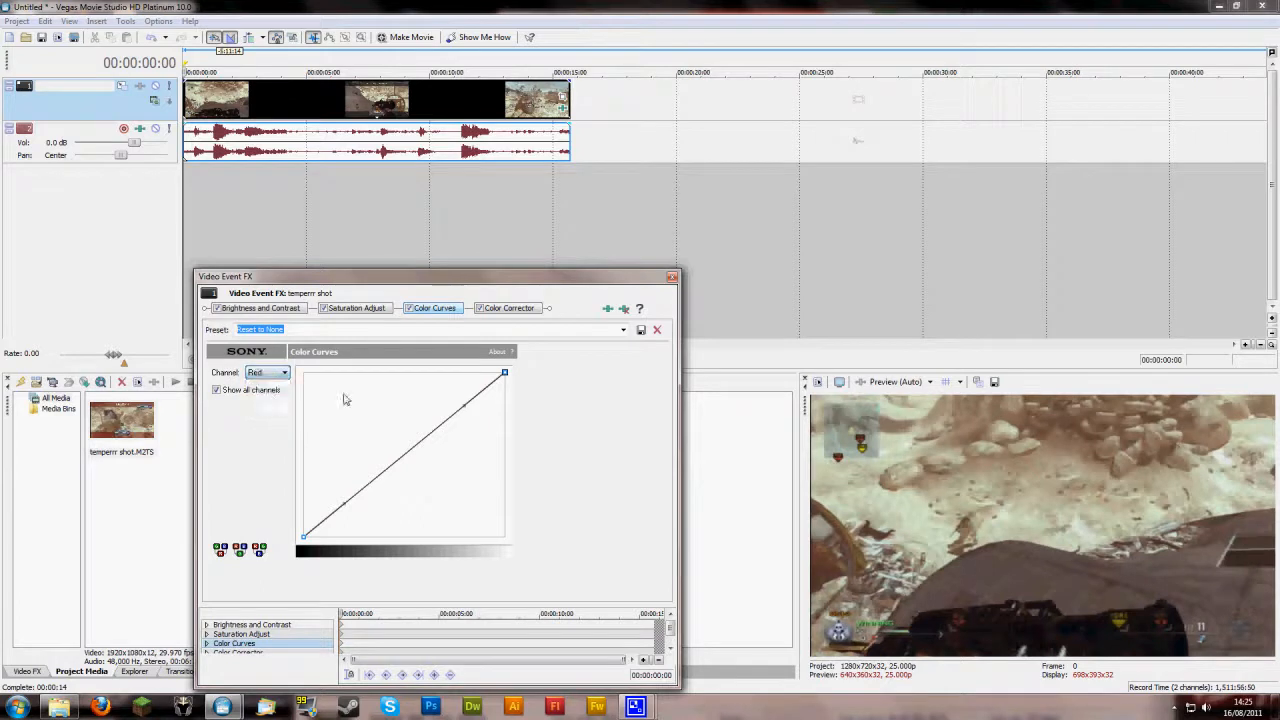
drag(465, 403, 458, 389)
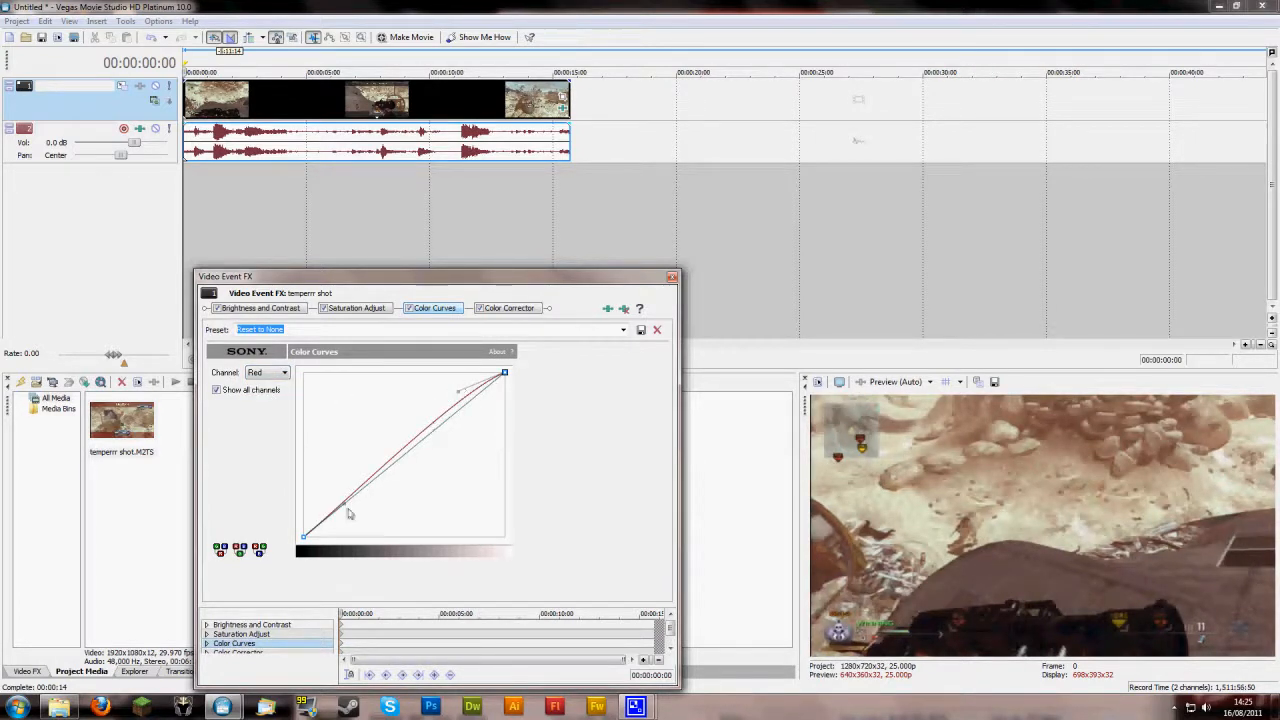
drag(345, 505, 347, 510)
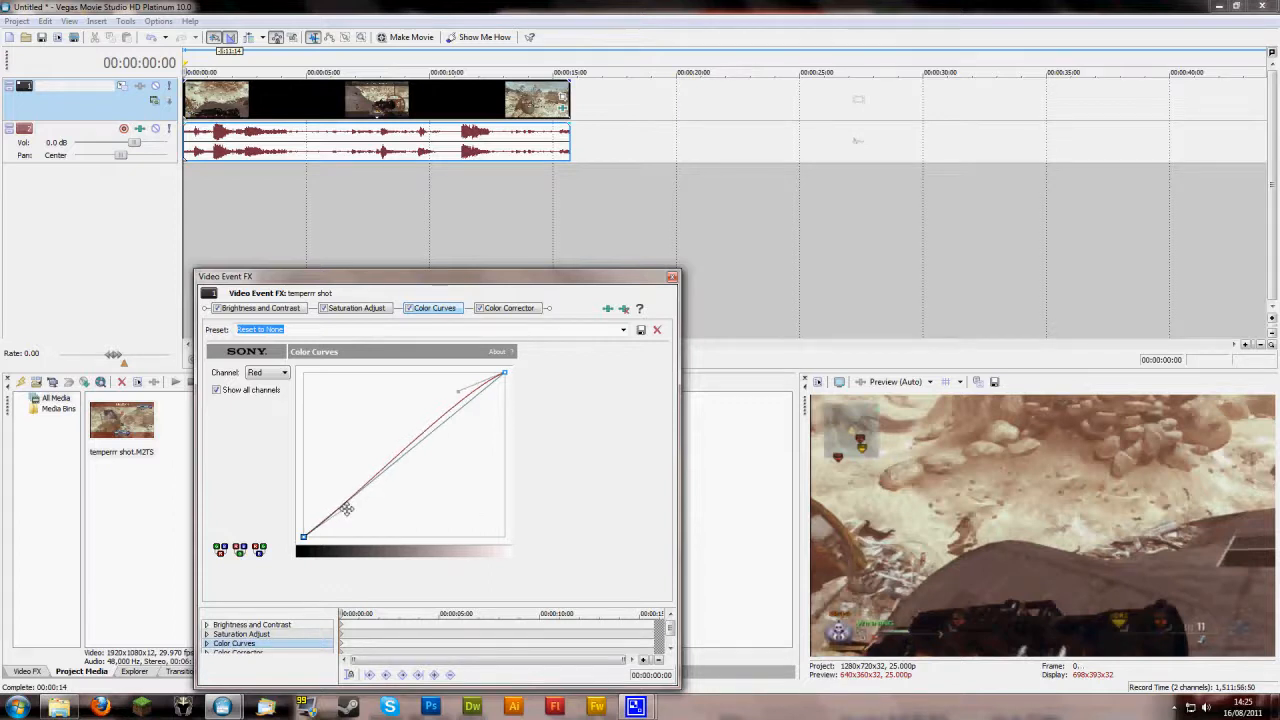
click(410, 312)
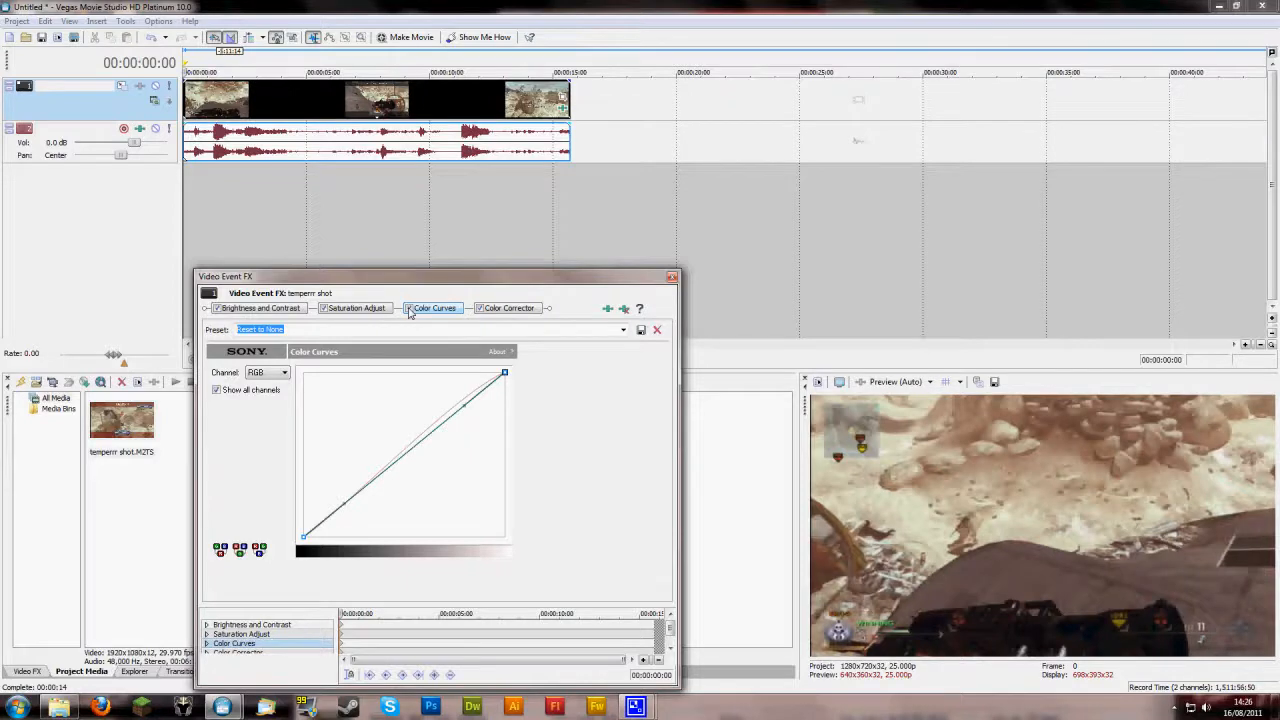
- Give the Blue channel curve a very slight S-shape by raising its highlight handle and lowering its shadow handle
click(278, 373)
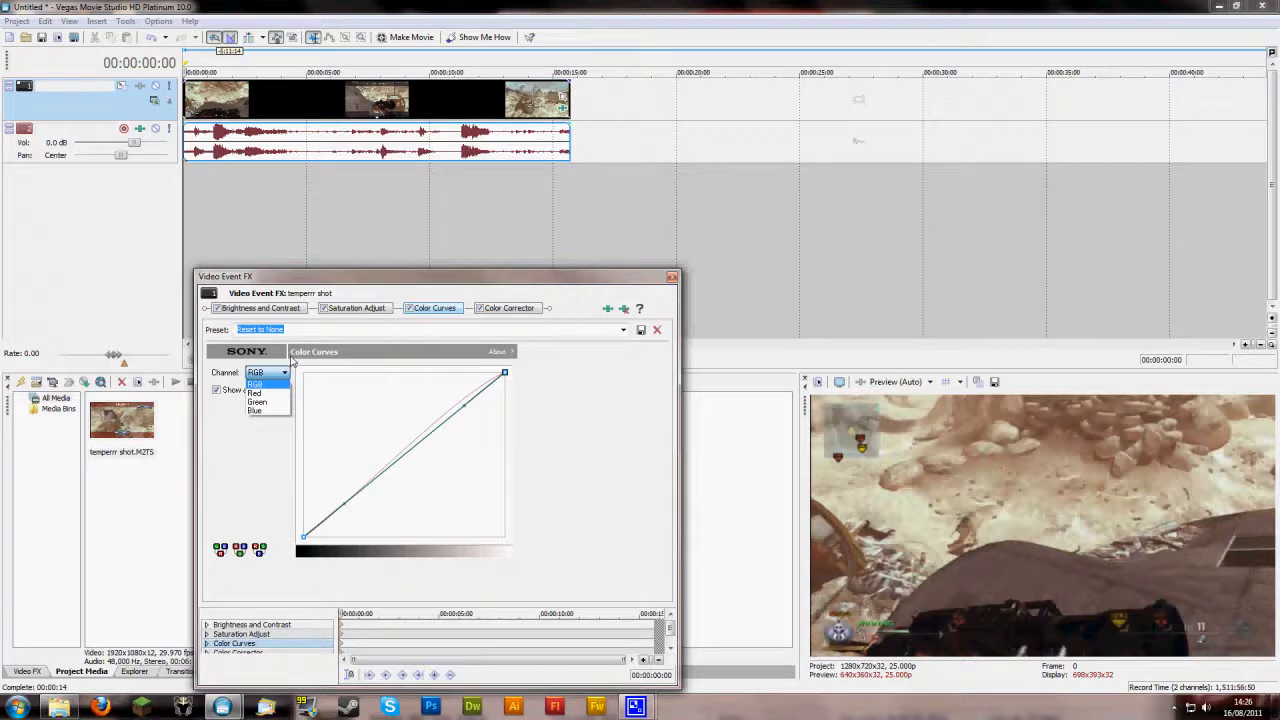
click(256, 410)
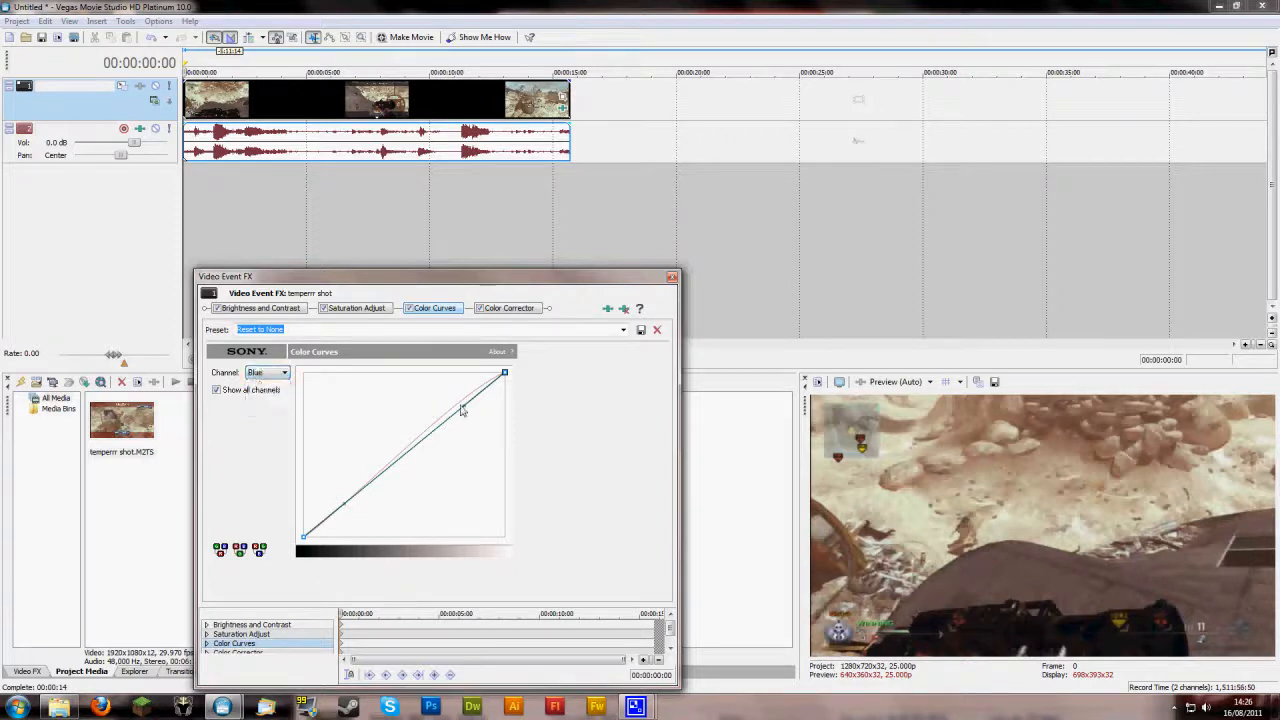
drag(463, 403, 461, 401)
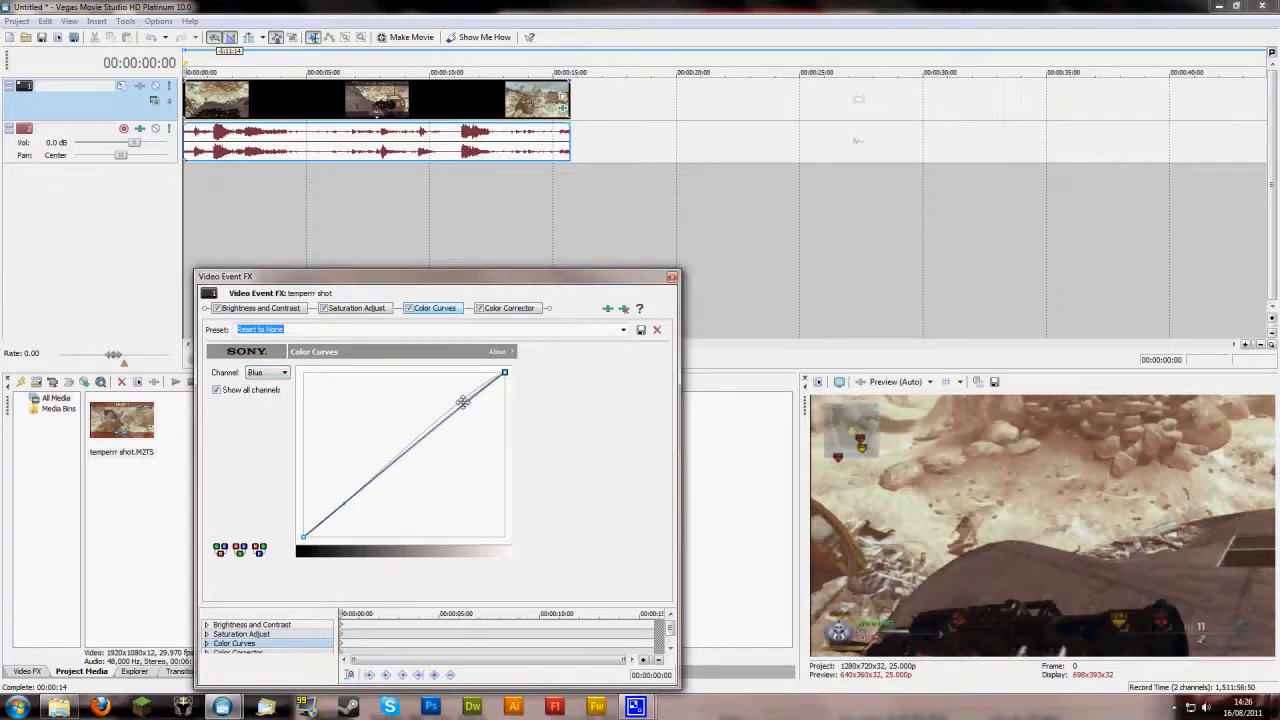
drag(347, 505, 350, 508)
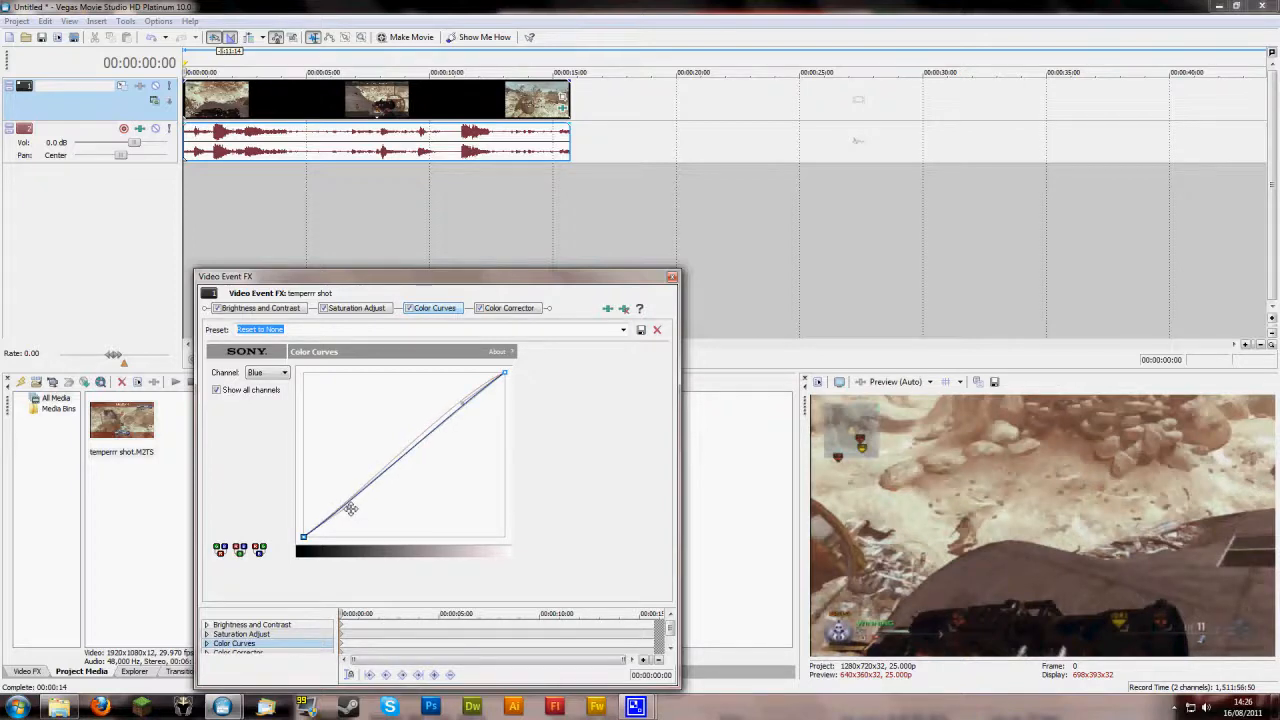
- Give the Green channel curve a very slight S-shape and compare the clip with Color Curves off and on
click(288, 372)
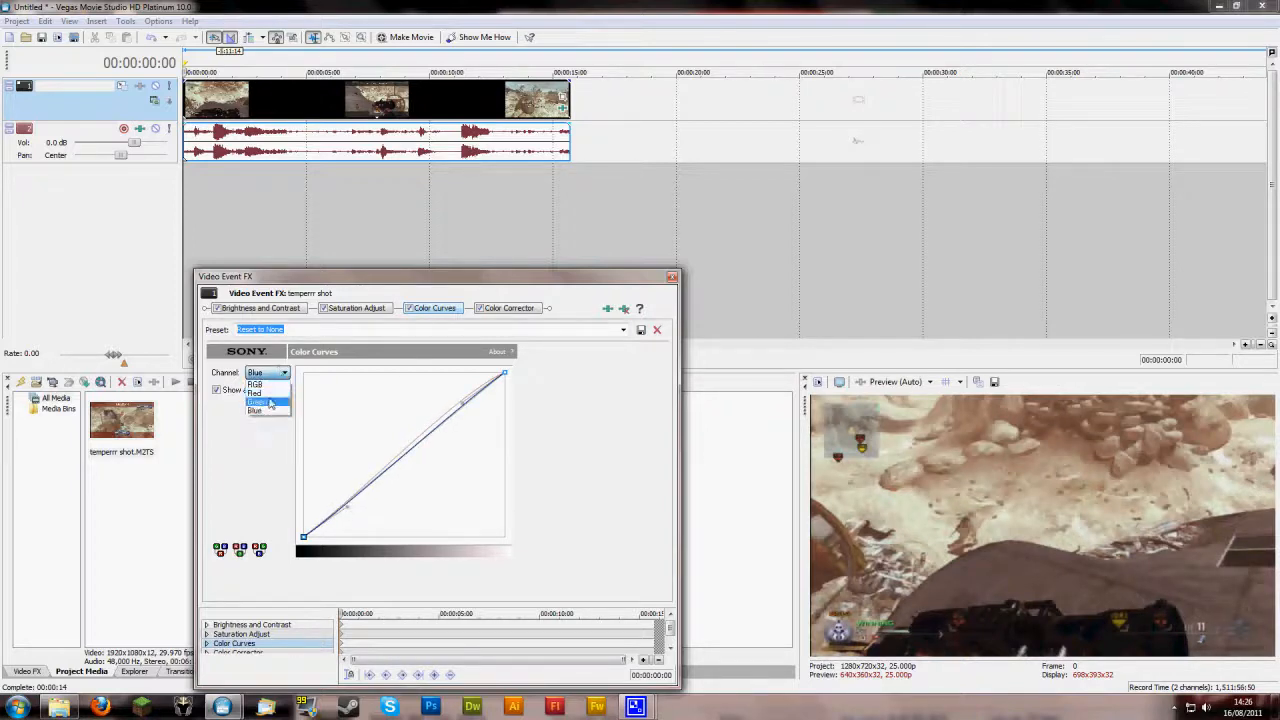
click(286, 404)
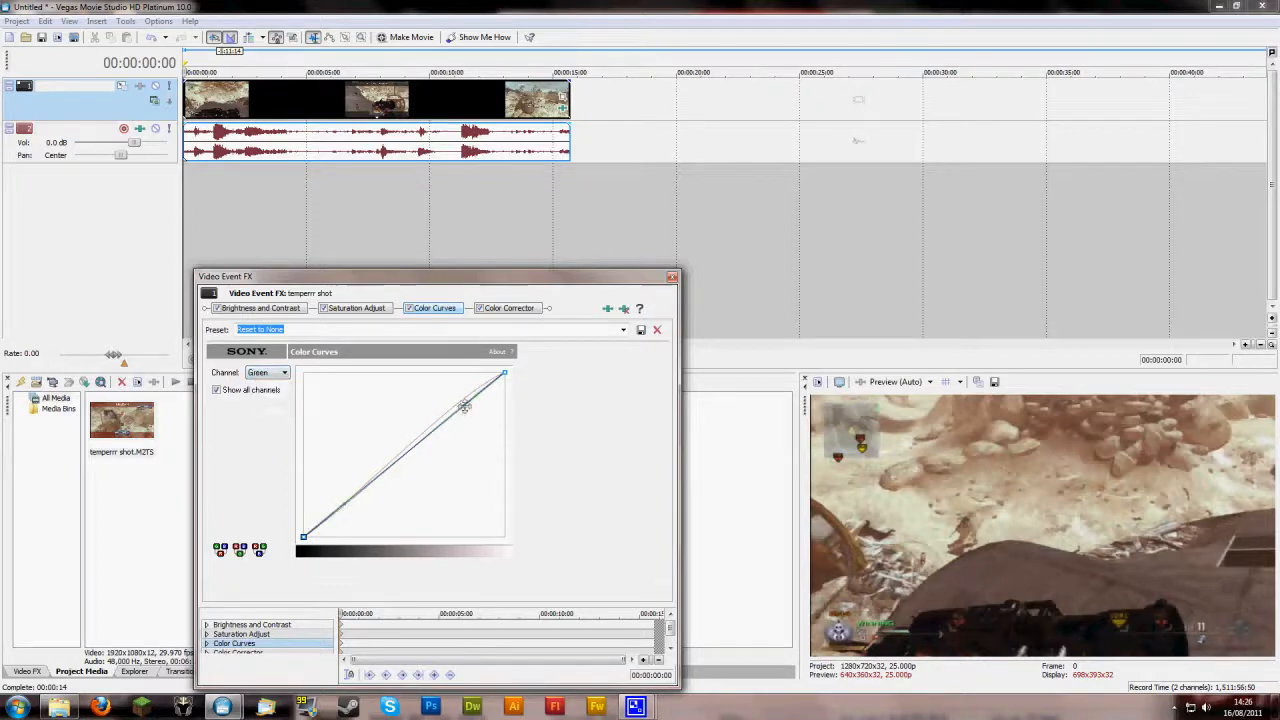
click(466, 406)
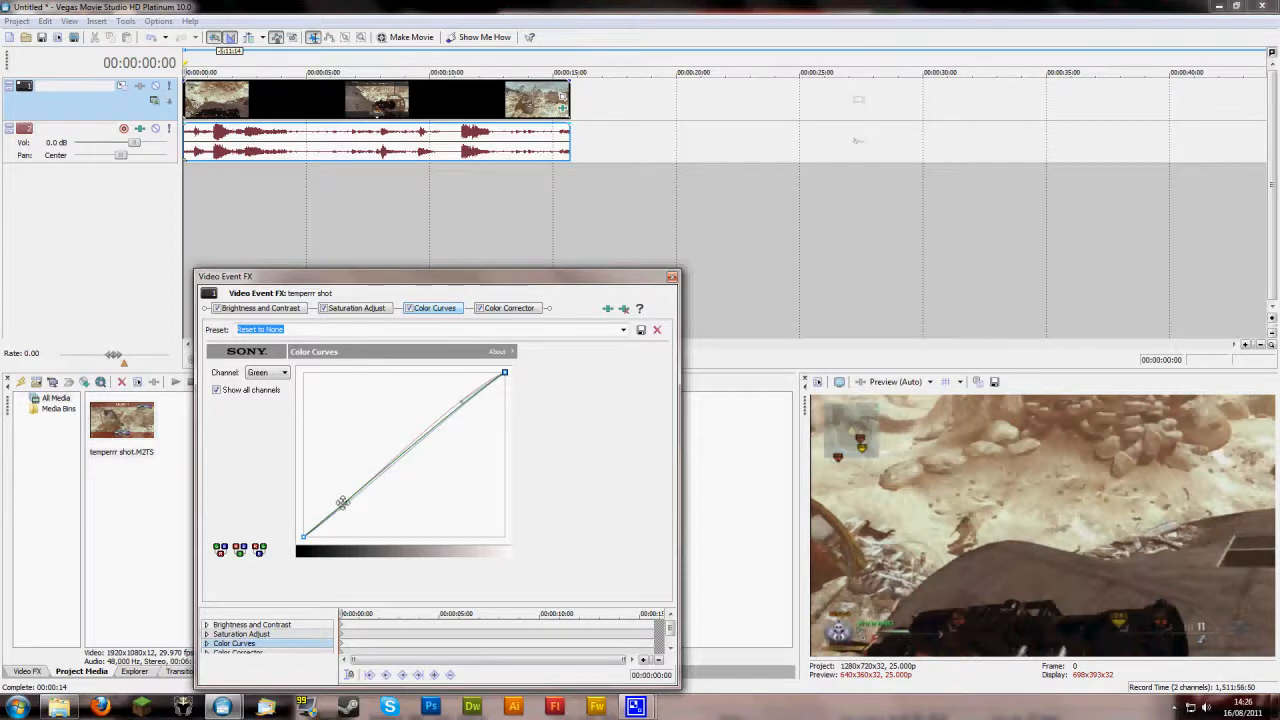
drag(342, 503, 344, 507)
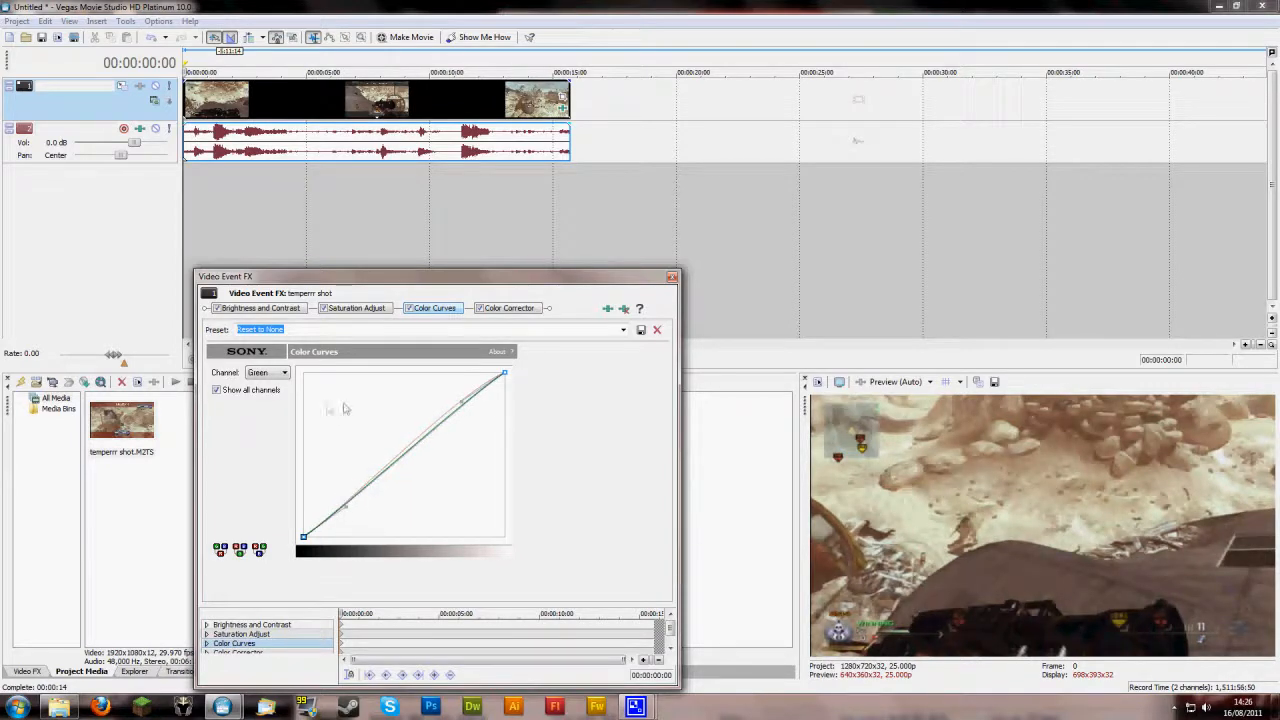
click(409, 310)
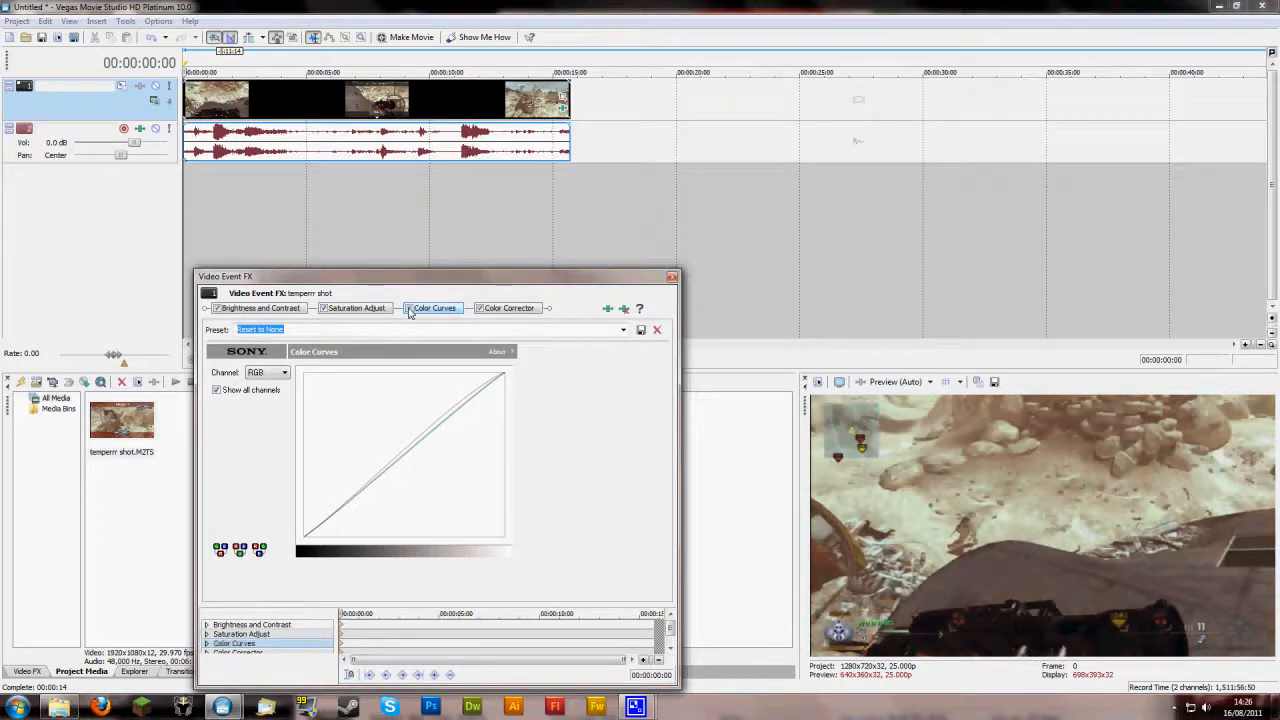
- Set Saturation Adjust to Amount 0.5880, Center 0.7720, Spread 0.8520 and Low 0.5800
click(368, 309)
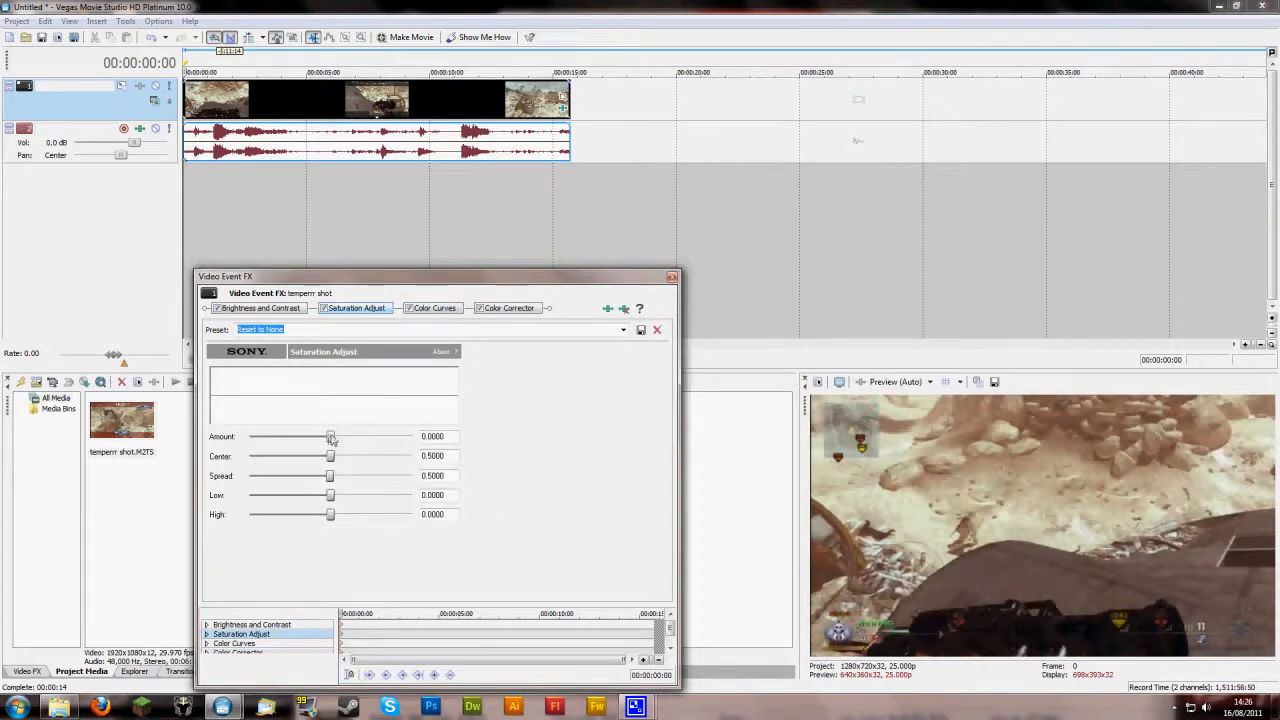
drag(332, 438, 387, 477)
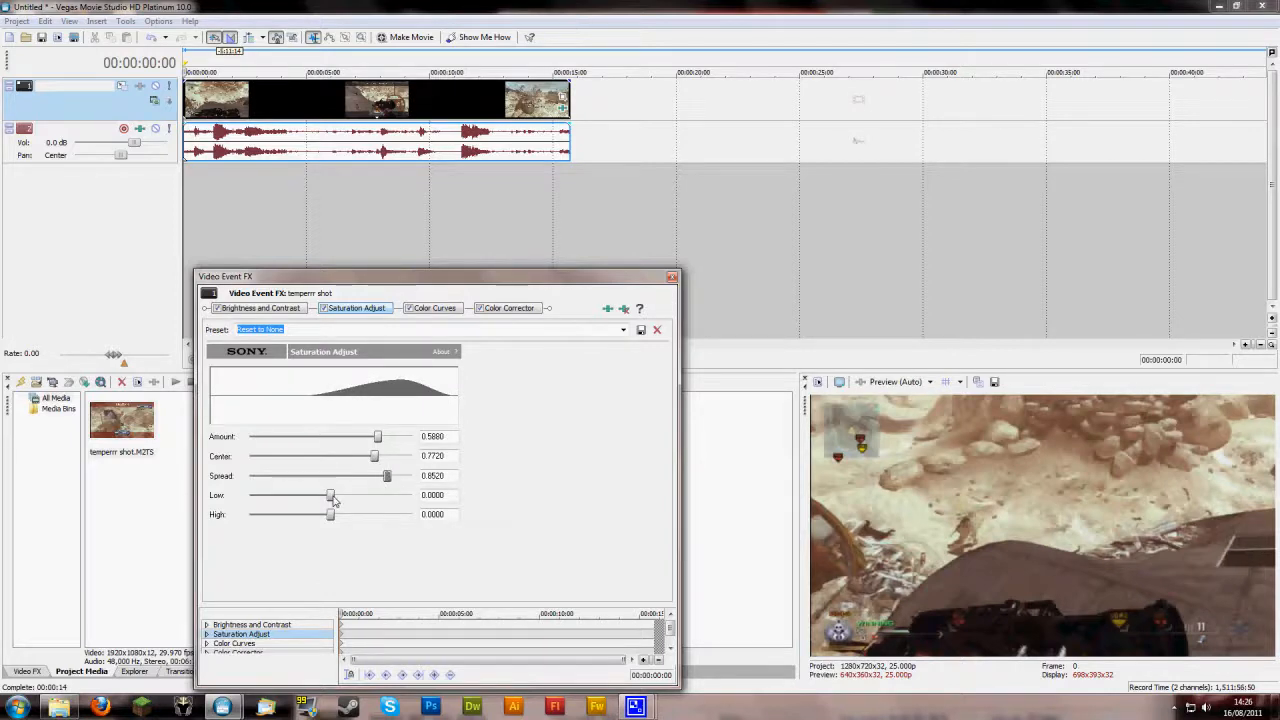
drag(333, 500, 376, 495)
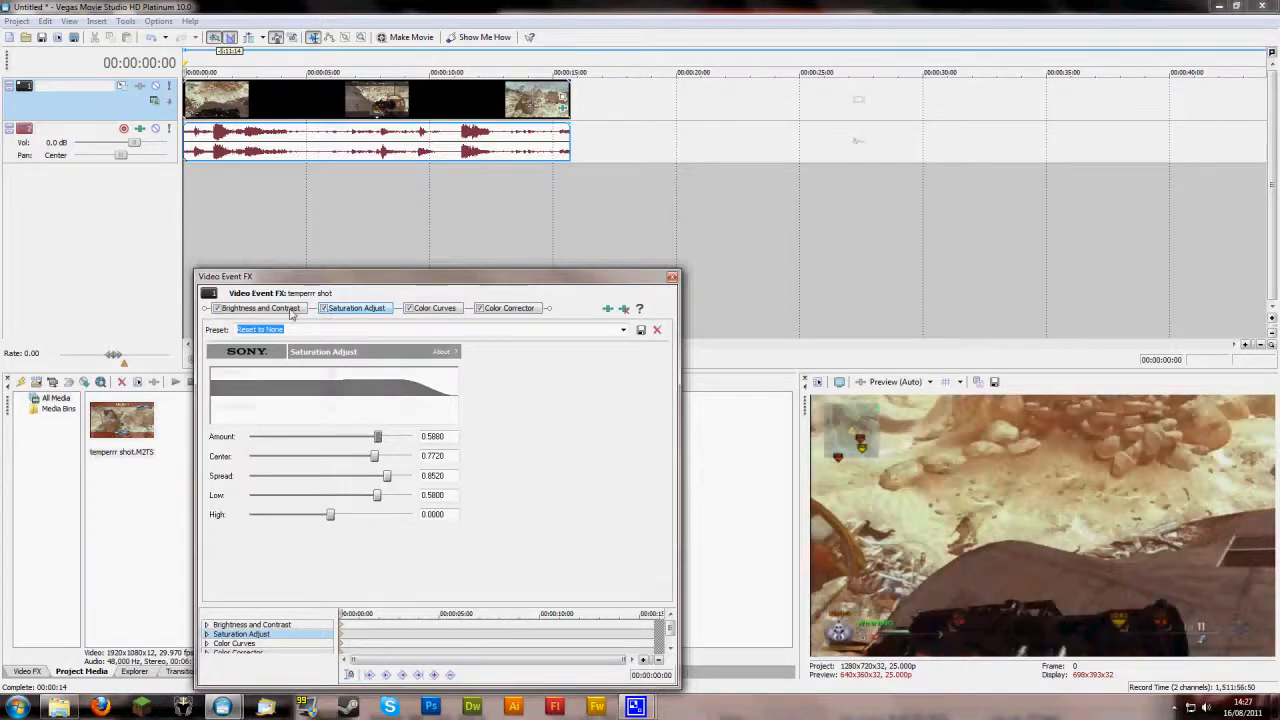
- Set Brightness to 0.05 and Contrast to 0.25, and compare the clip with Brightness and Contrast off and on
click(293, 314)
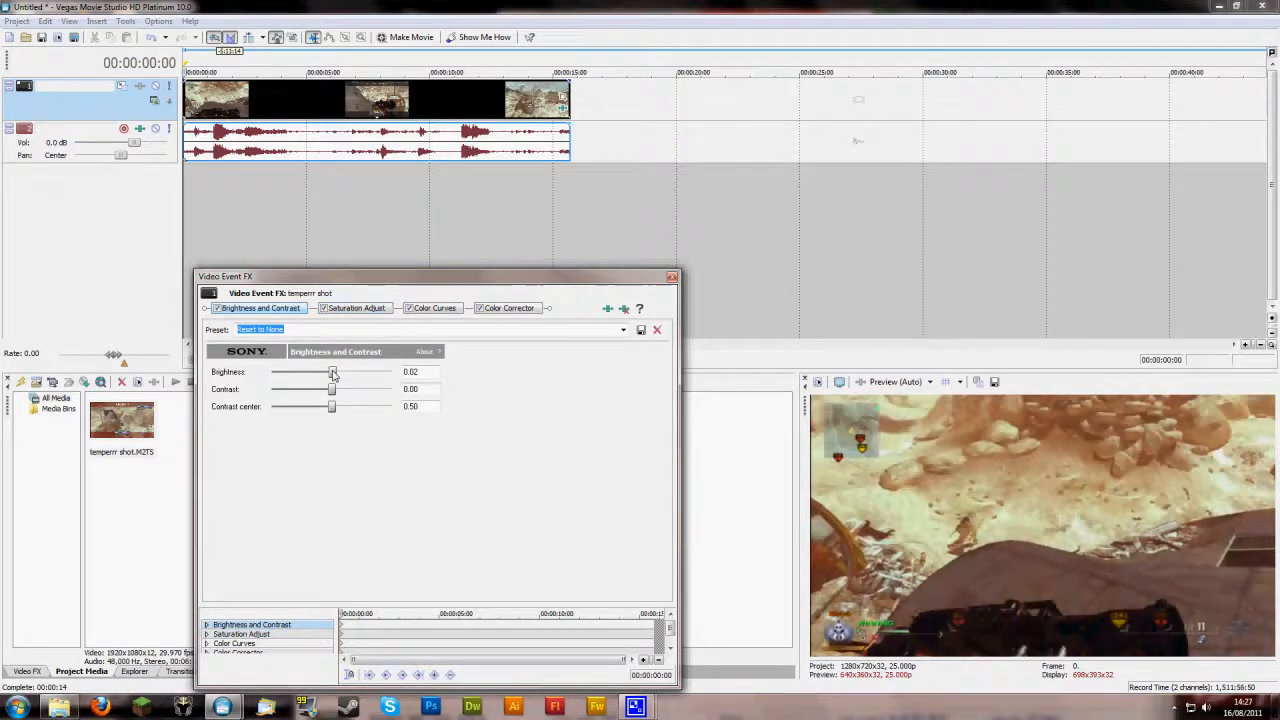
drag(334, 373, 350, 389)
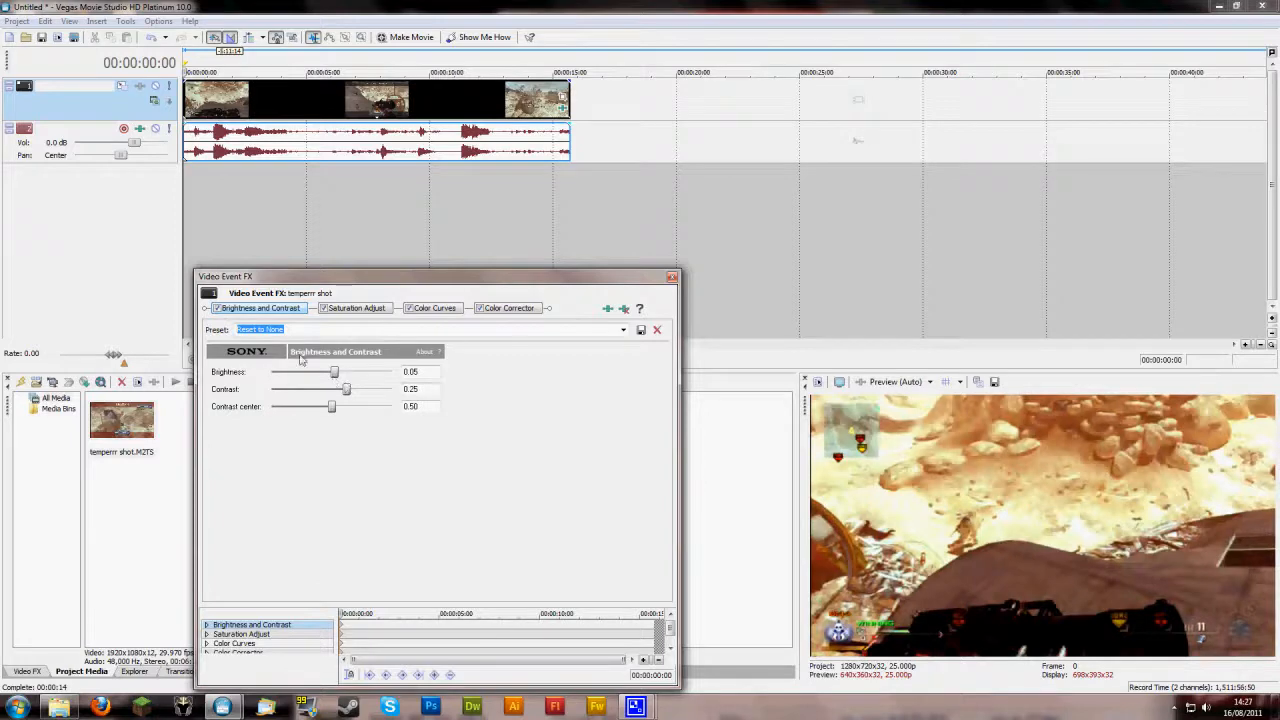
click(217, 308)
click(218, 310)
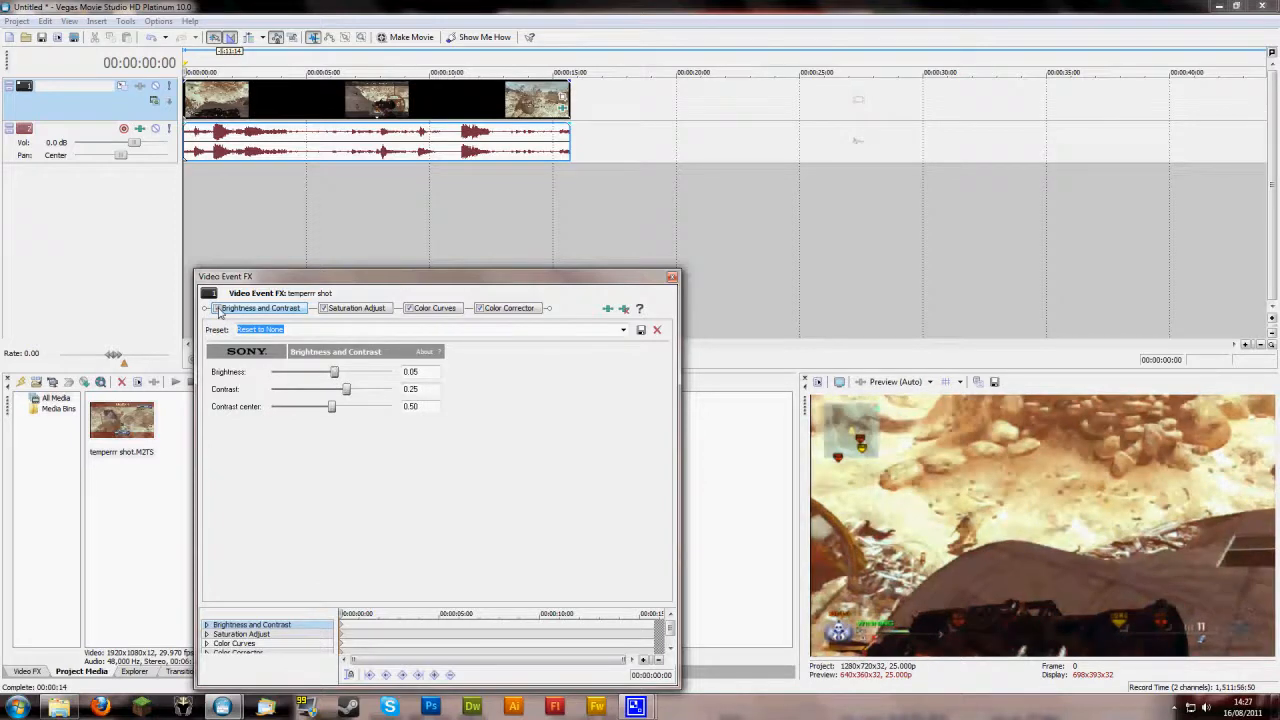
click(218, 311)
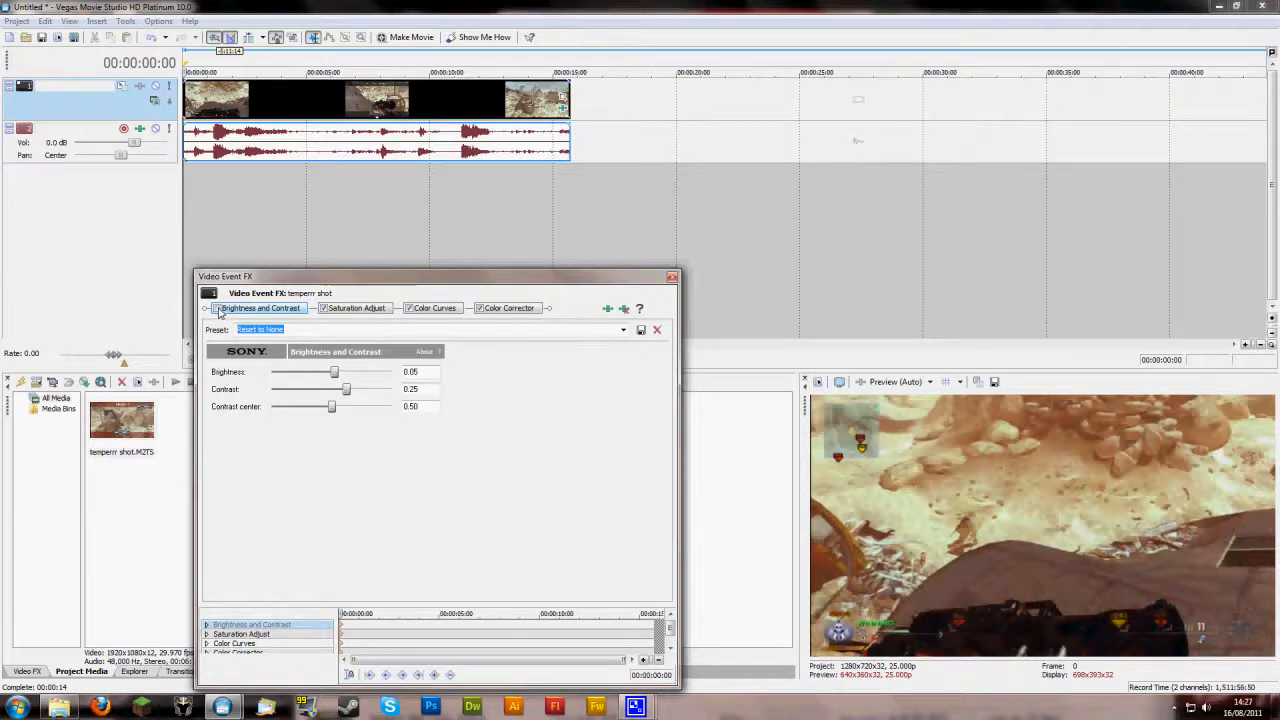
click(218, 311)
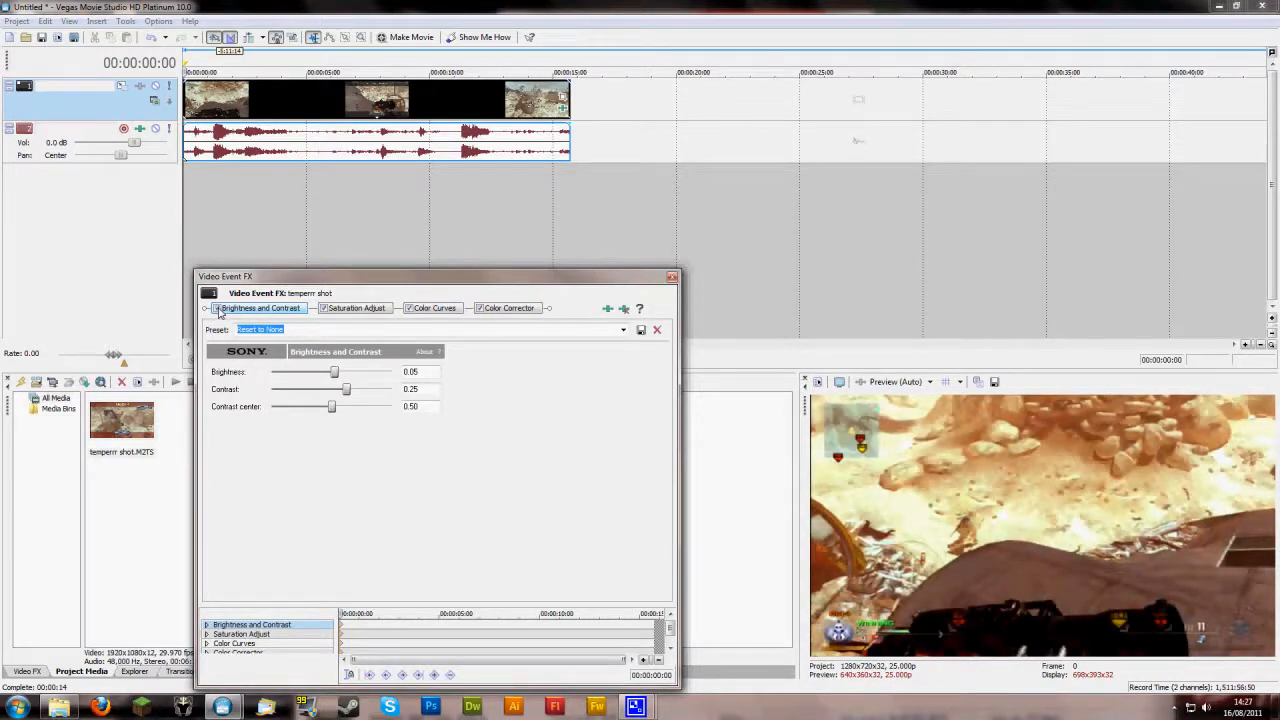
- Try shifting the Color Corrector's Mid wheel slightly towards green and compare the clip with and without it
click(510, 309)
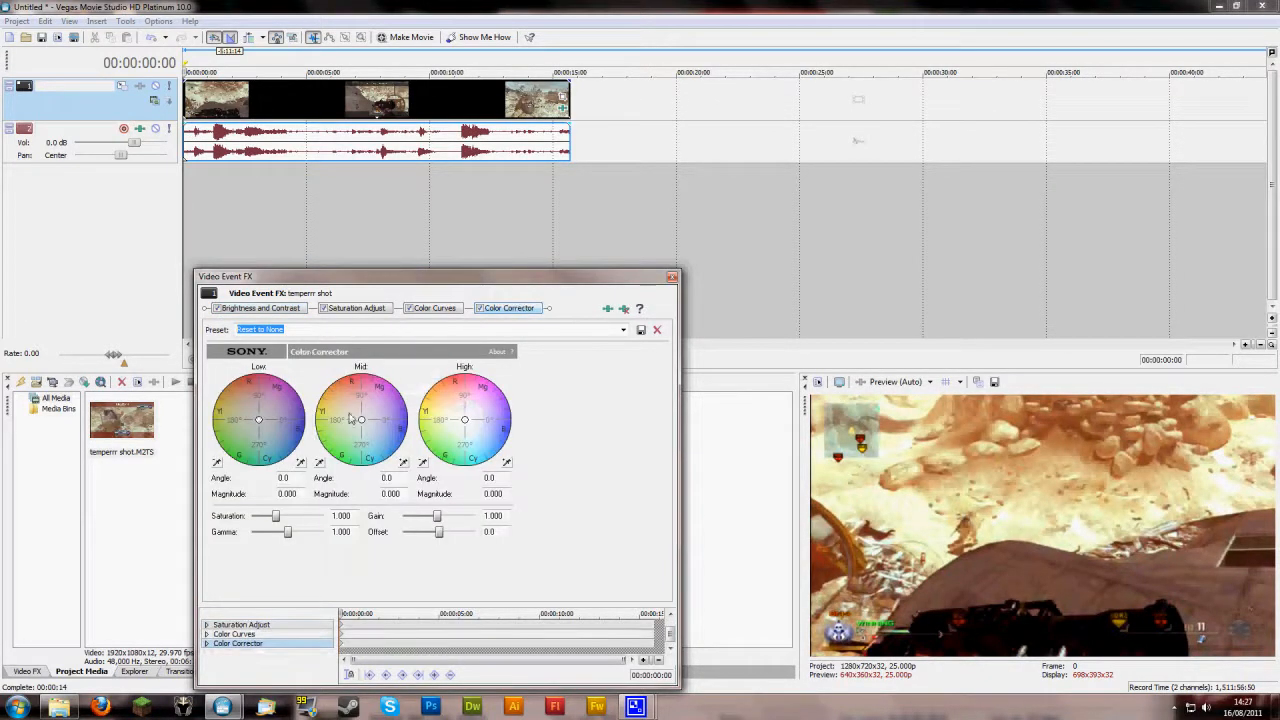
mouse_move(362, 421)
mouse_down()
mouse_move(364, 389)
mouse_move(357, 425)
mouse_up()
drag(356, 430, 355, 430)
click(483, 312)
- Remove the Color Corrector from the clip's effect chain and close the Video Event FX window
click(623, 309)
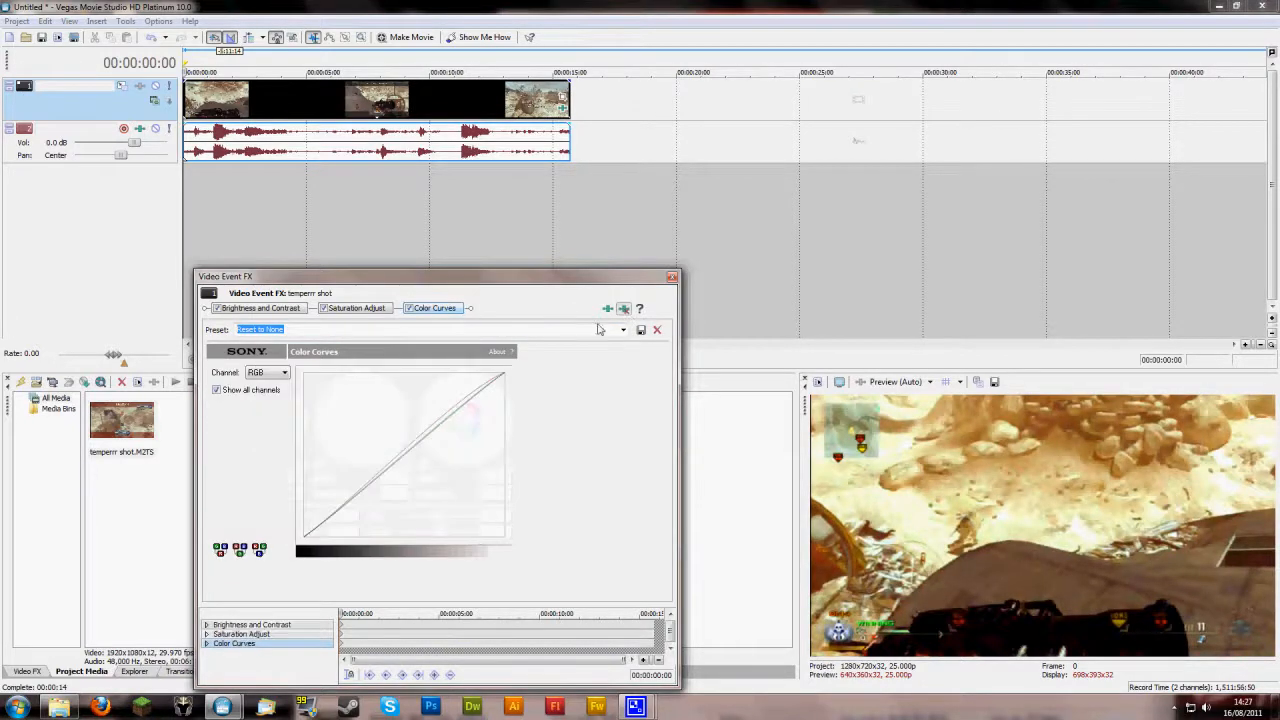
click(672, 277)
- Play the colour-corrected clip through the round winning kill to check its look, pausing along the way
click(236, 360)
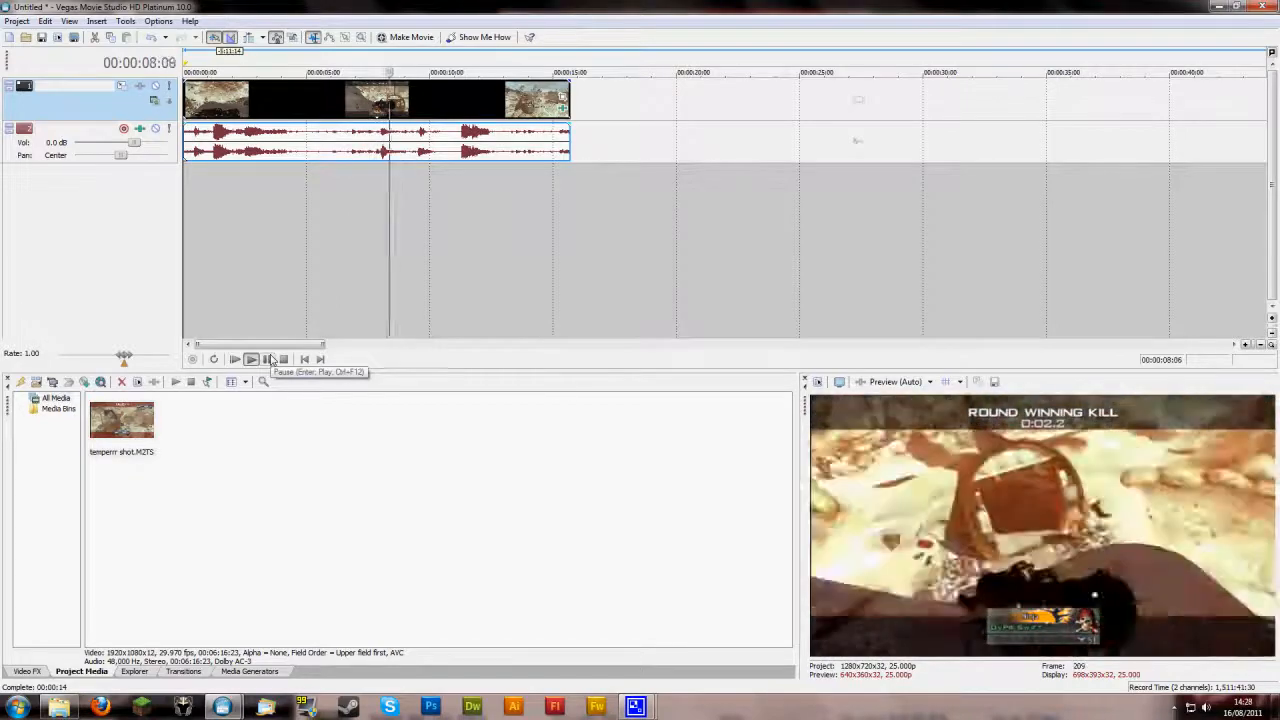
click(270, 360)
click(270, 360)
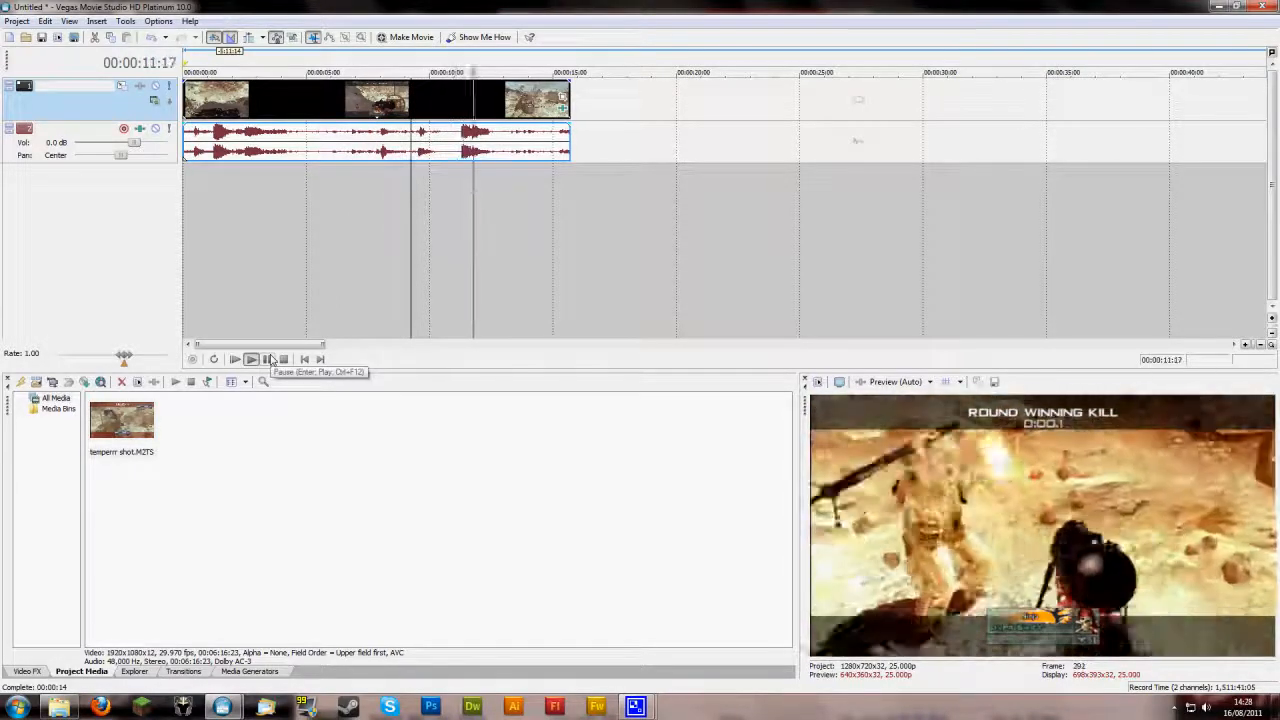
click(270, 360)
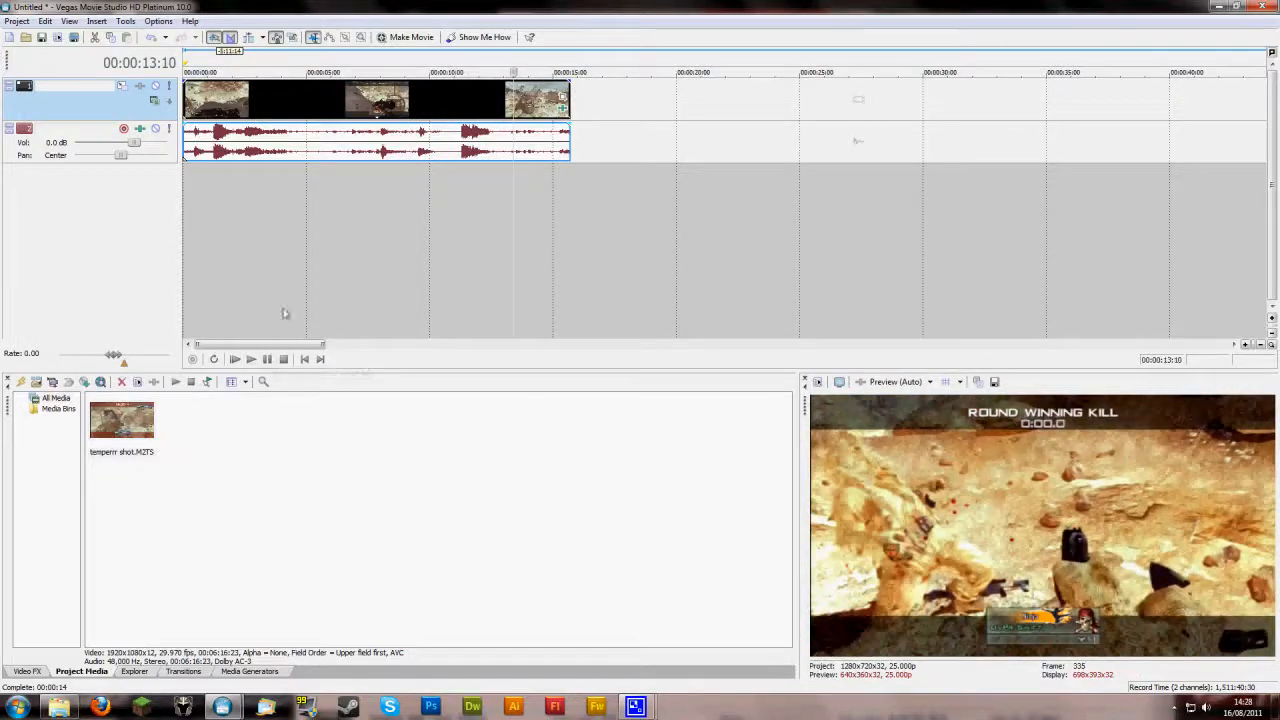
- Review several moments of the clip, return to the beginning, and stop at the +500 kill at 00:00:01:12
click(323, 208)
click(374, 220)
click(329, 217)
click(305, 218)
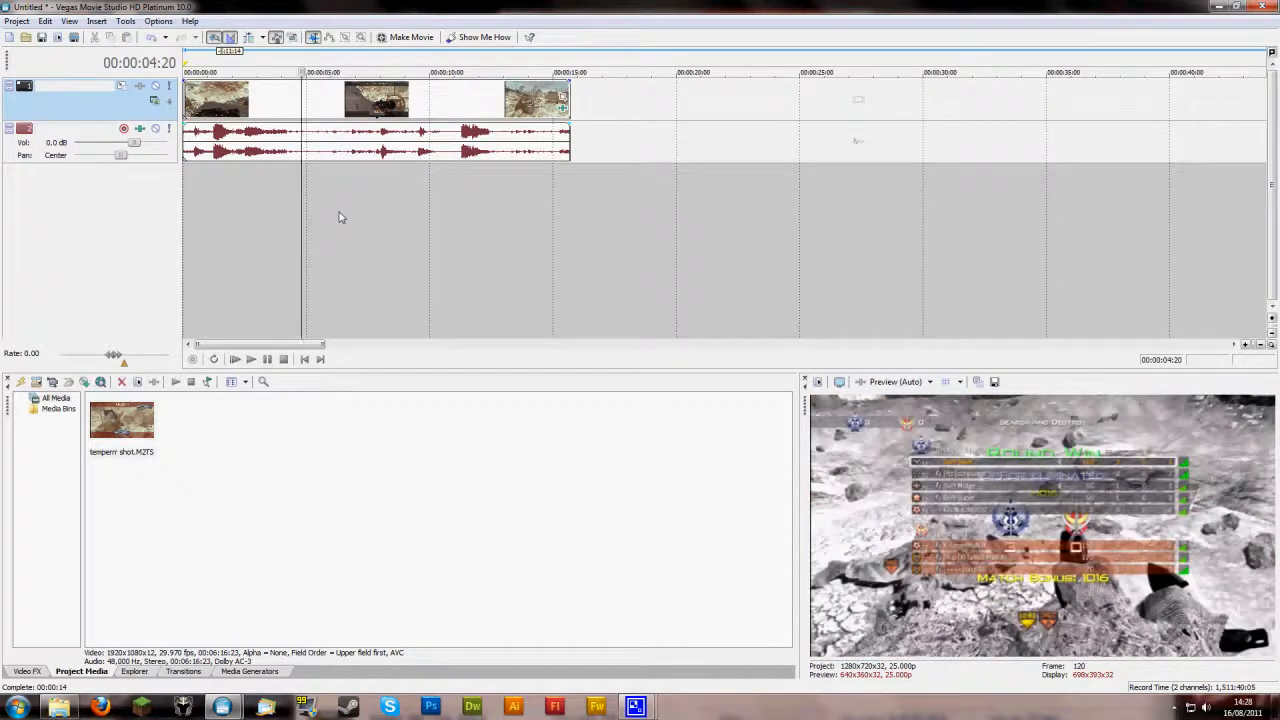
click(340, 215)
click(279, 216)
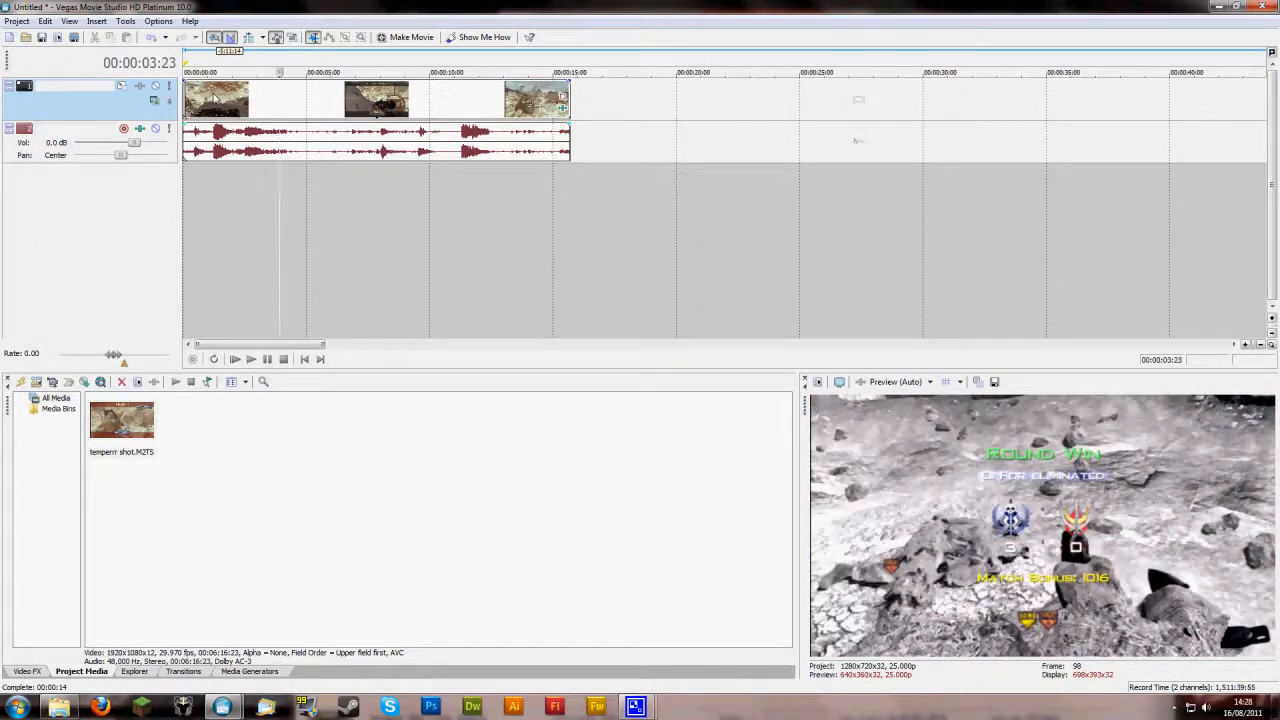
click(213, 100)
click(304, 359)
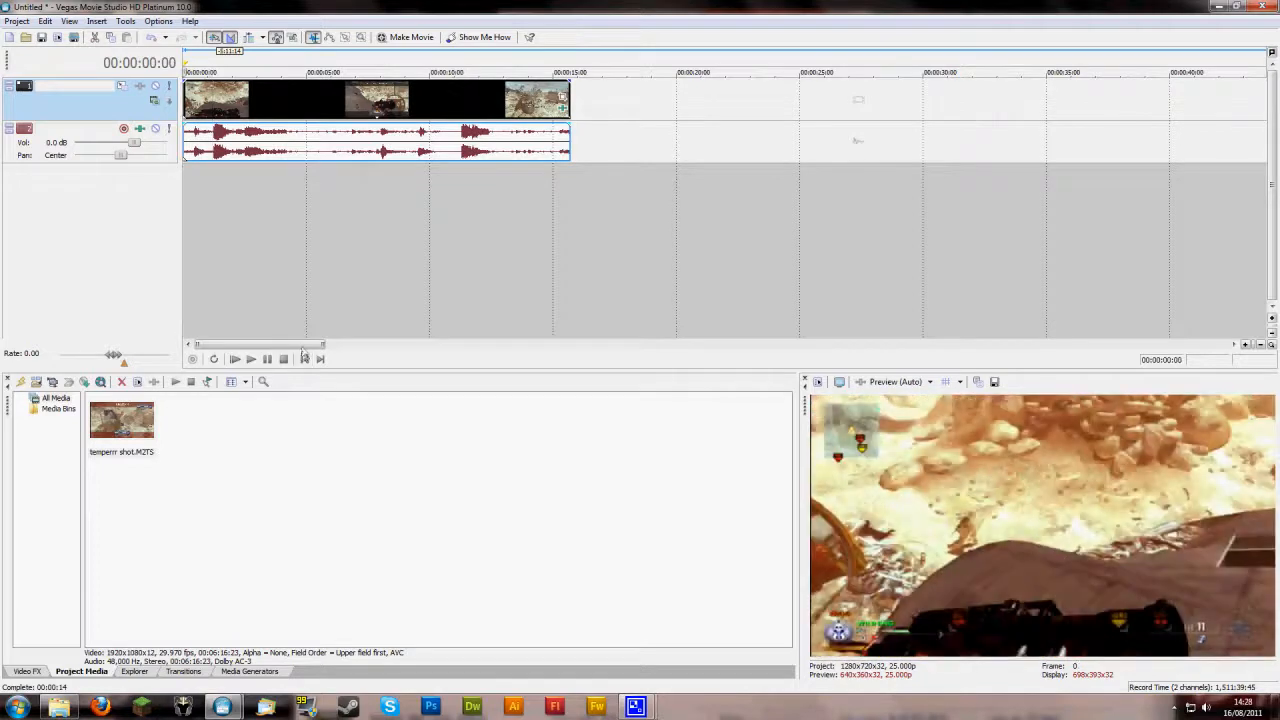
click(220, 106)
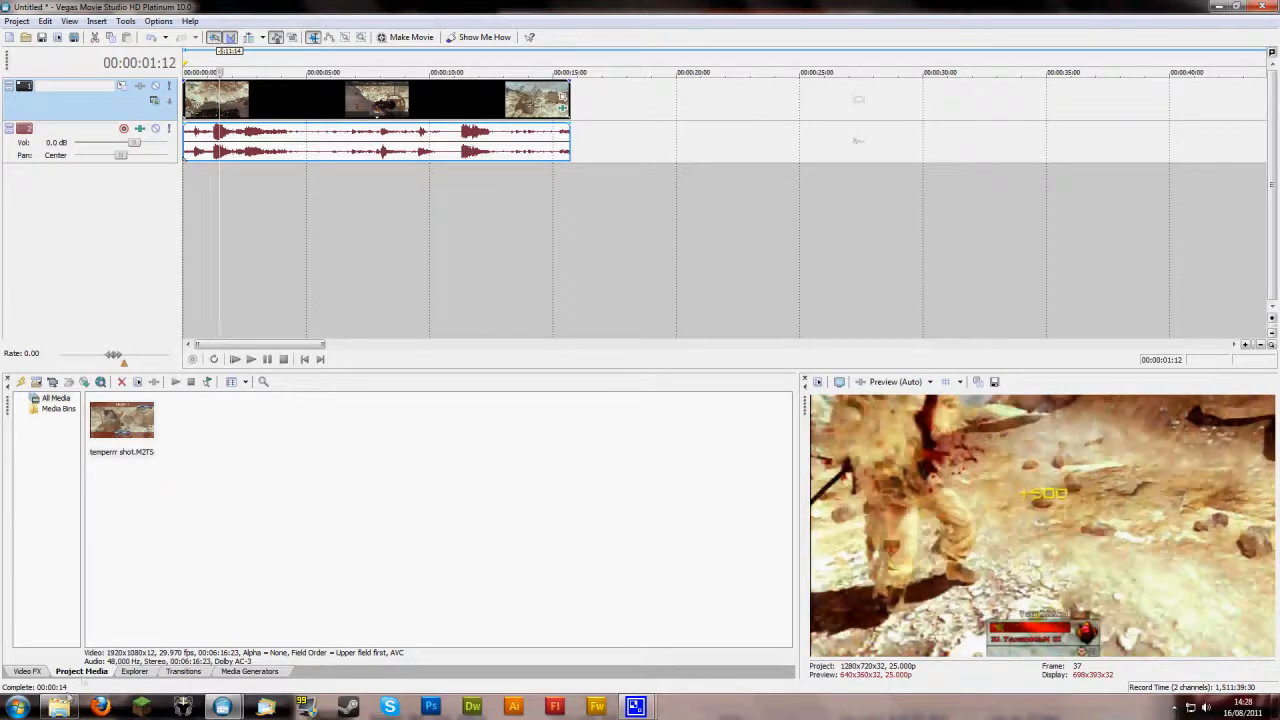
- Switch to Windows Explorer and add the Afterburner sound file from the Music library to a new audio track beneath the clip
mouse_move(60, 708)
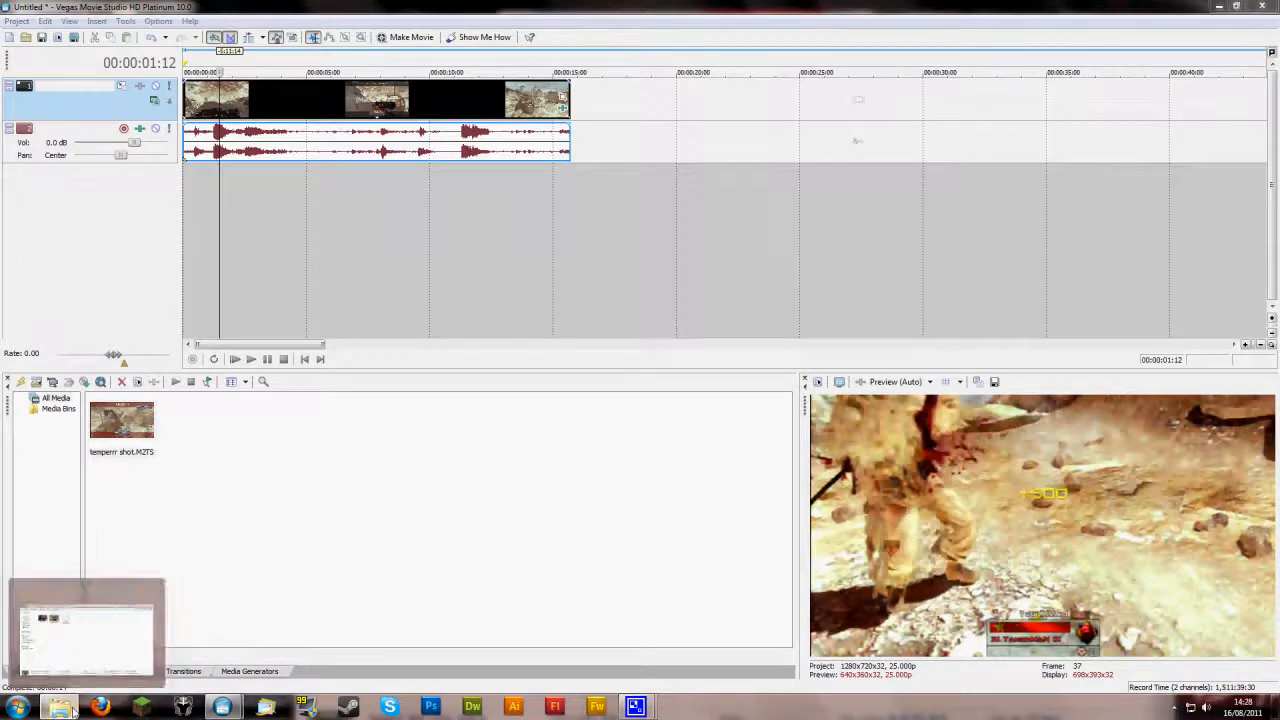
click(95, 640)
click(339, 384)
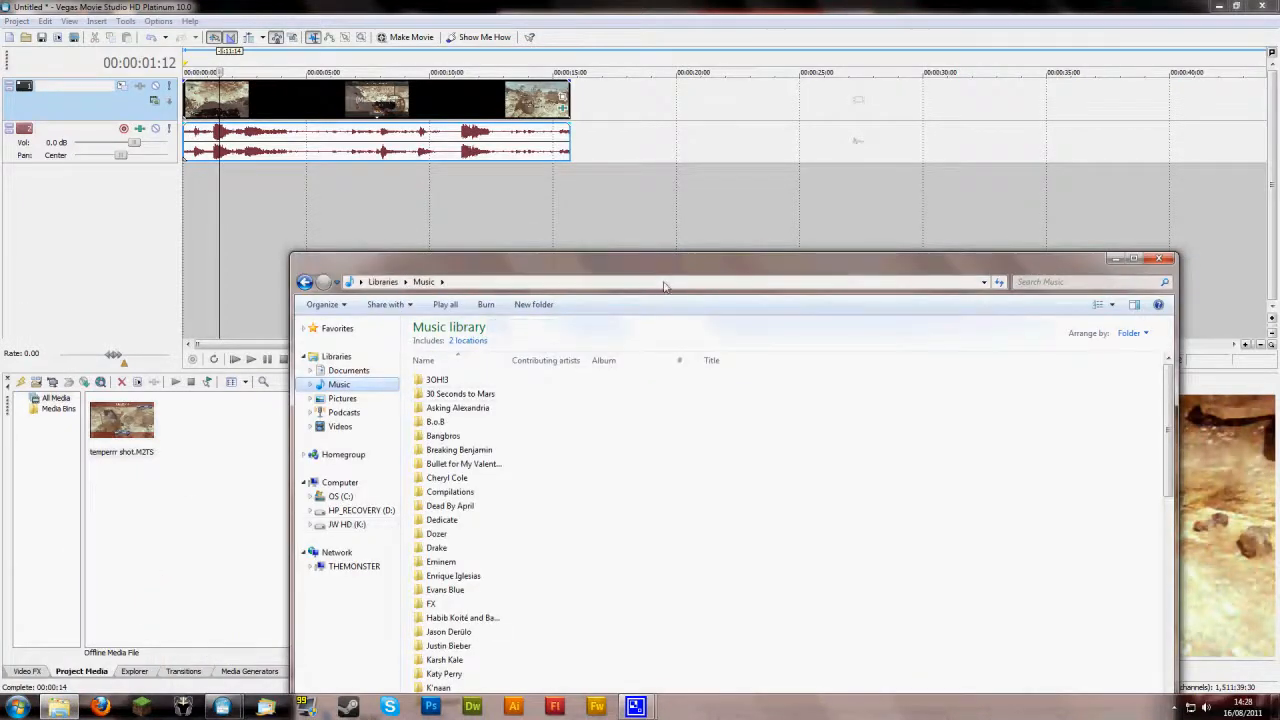
click(656, 450)
scroll(655, 465, down, 10)
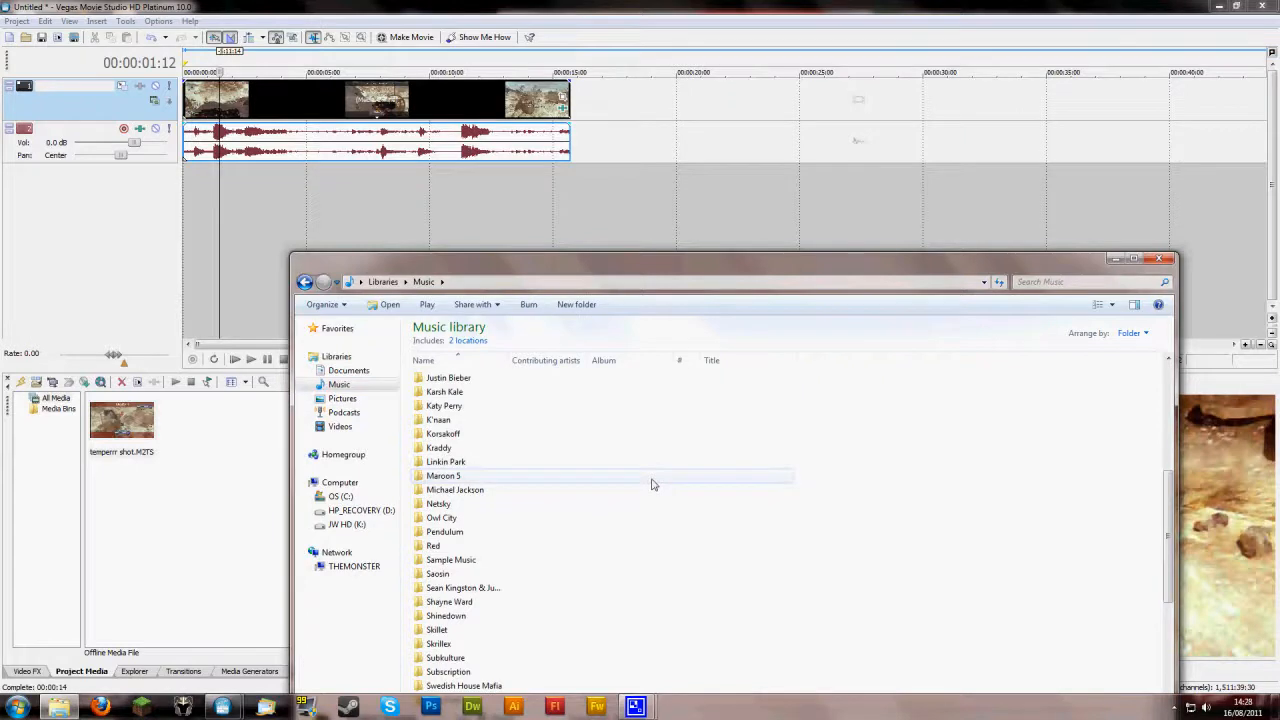
scroll(649, 488, down, 2)
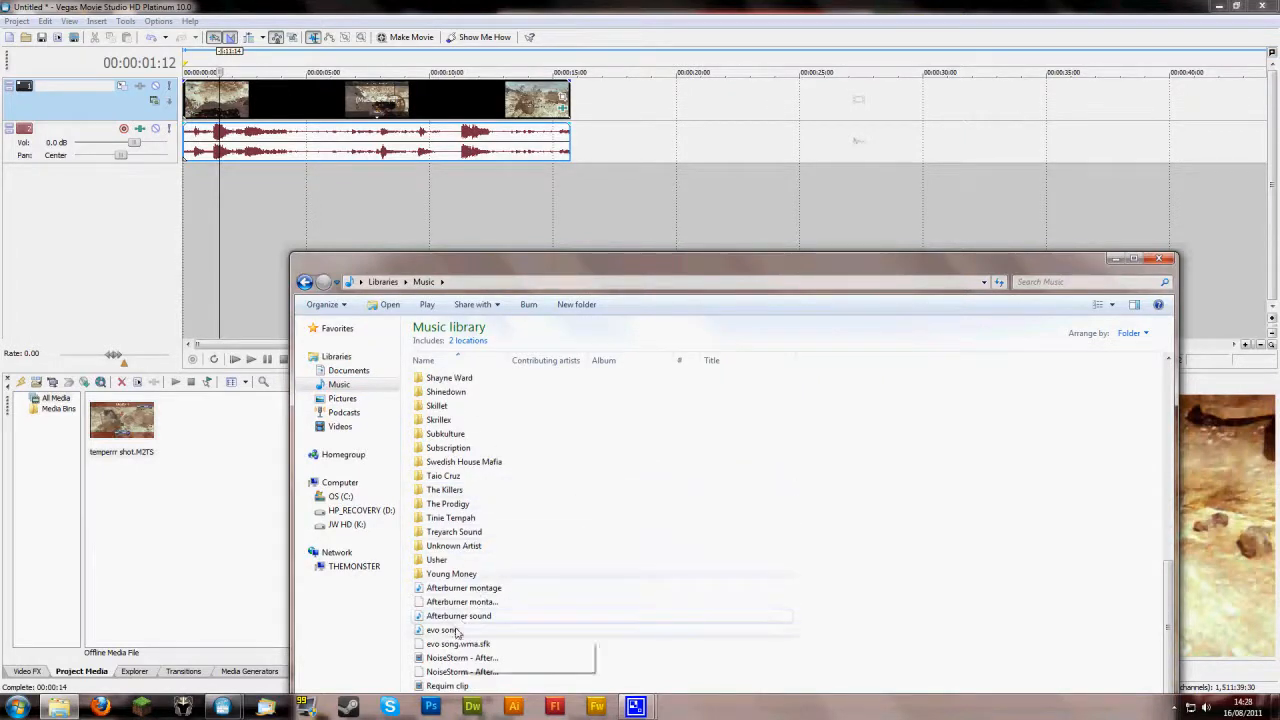
drag(474, 622, 205, 183)
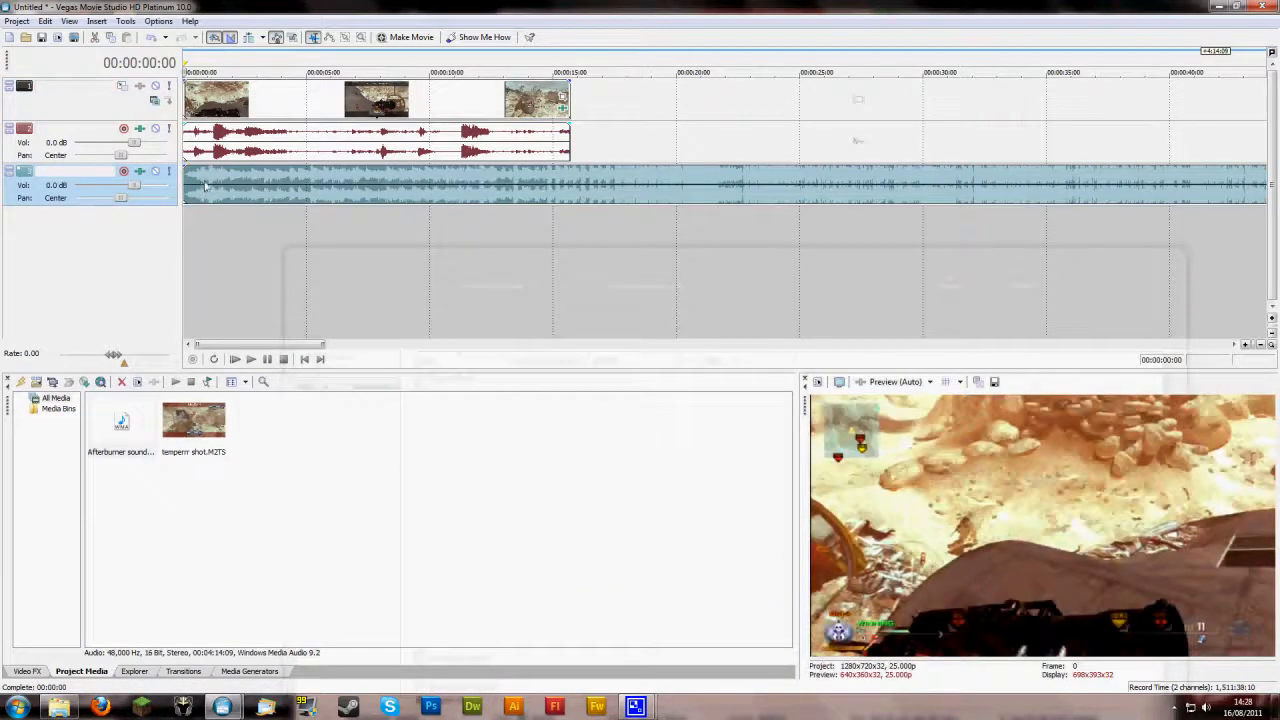
- Examine the song's waveform against the clip's audio from the beginning through the round winning kill
click(203, 183)
scroll(258, 221, up, 8)
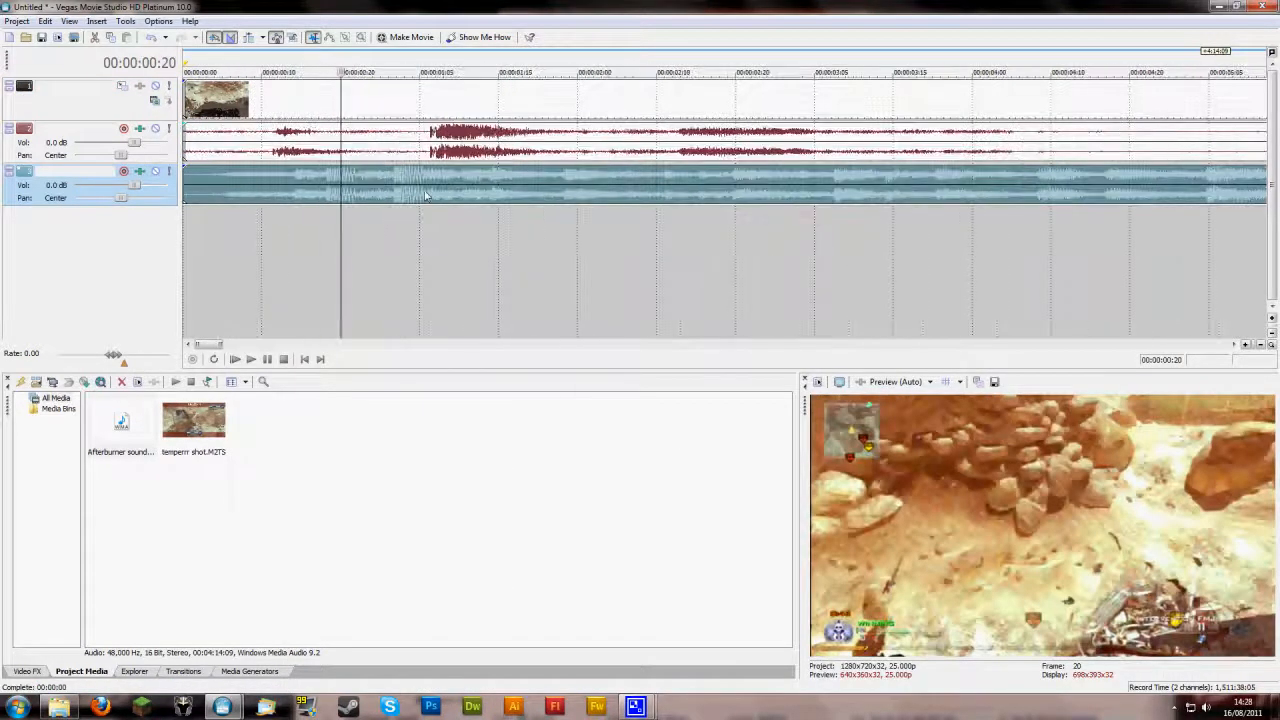
scroll(450, 200, down, 6)
click(494, 200)
key(space)
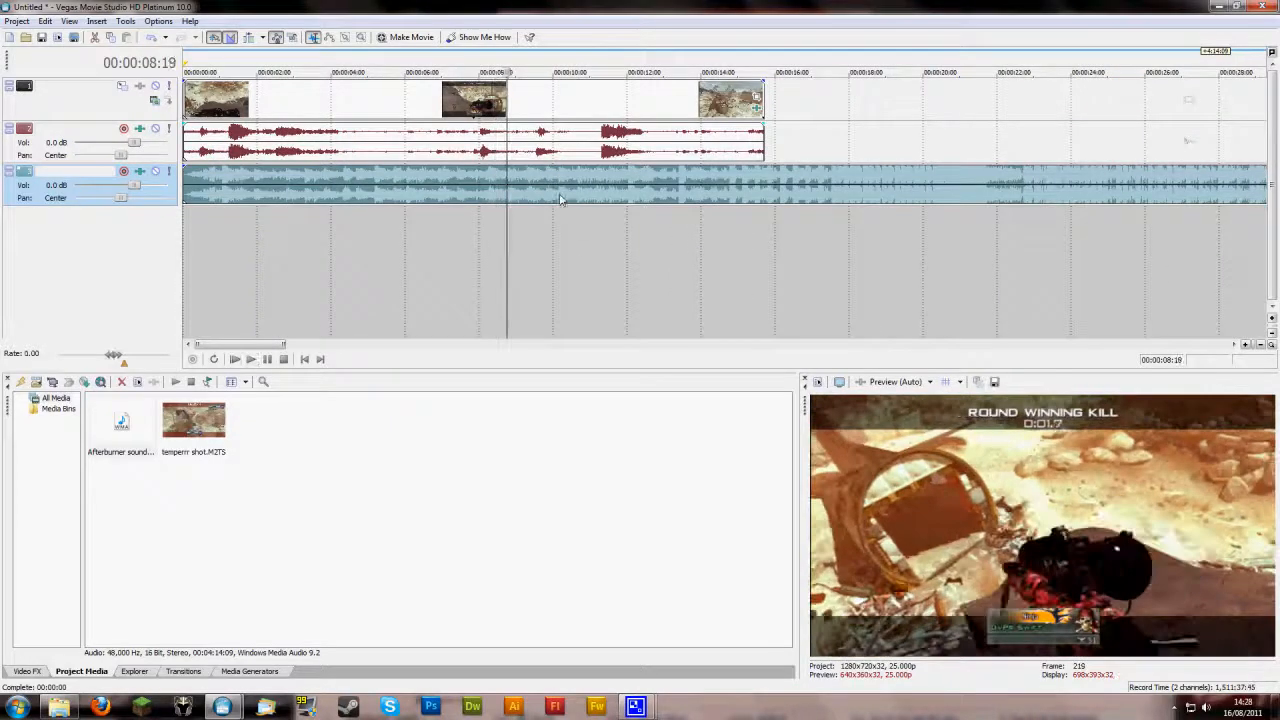
scroll(560, 198, down, 2)
scroll(560, 197, down, 3)
scroll(443, 206, up, 5)
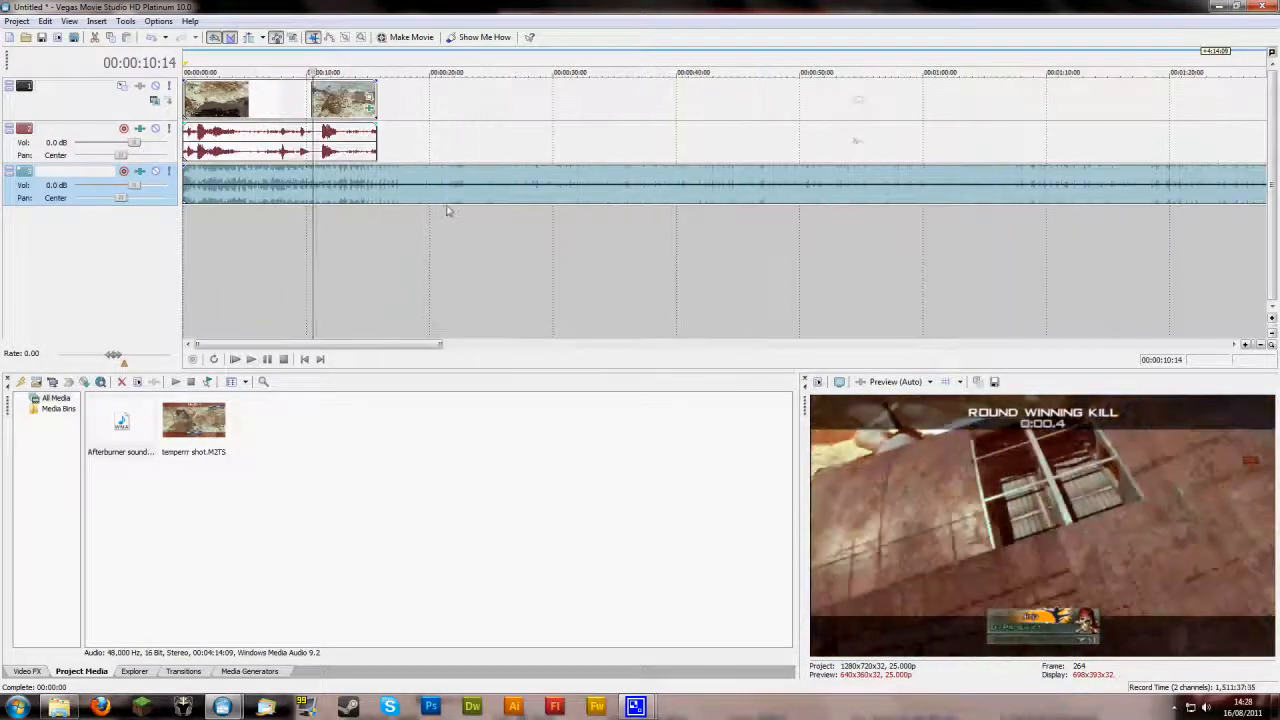
scroll(481, 216, up, 4)
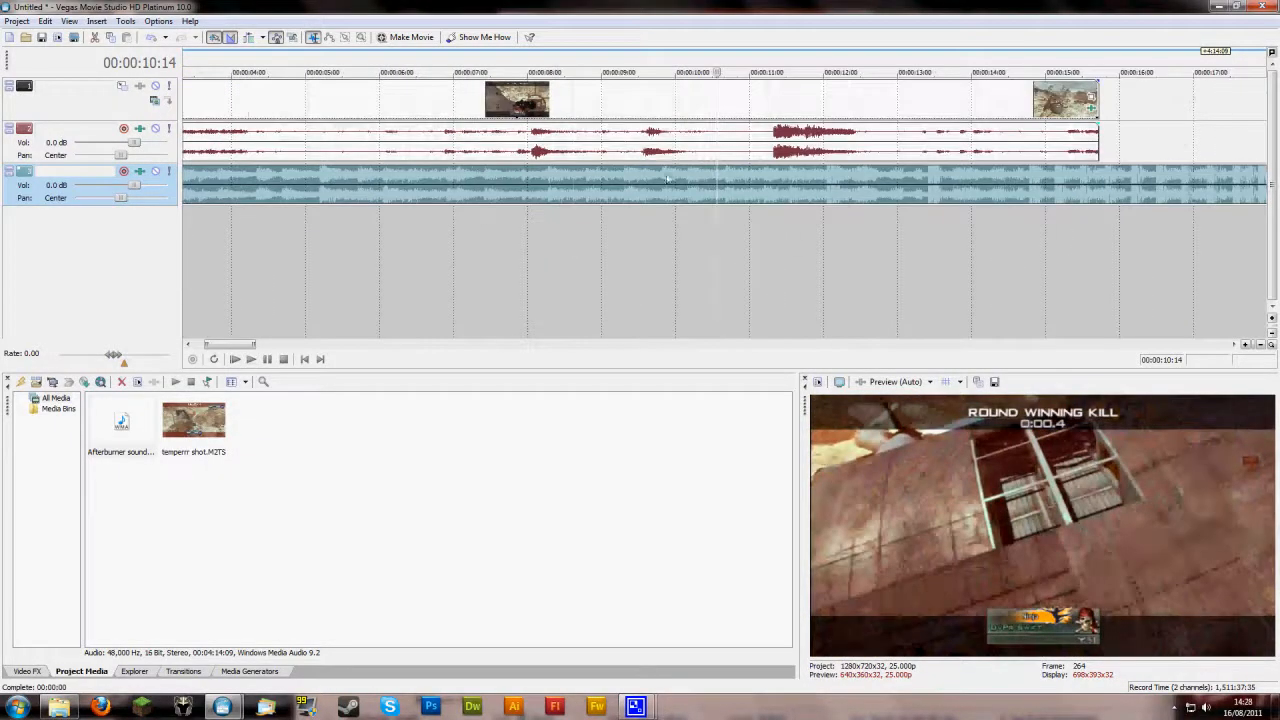
scroll(660, 185, up, 2)
scroll(660, 185, up, 2)
- Pinpoint the song's beat at 00:00:10:17 by stepping frame by frame through the waveform
click(742, 185)
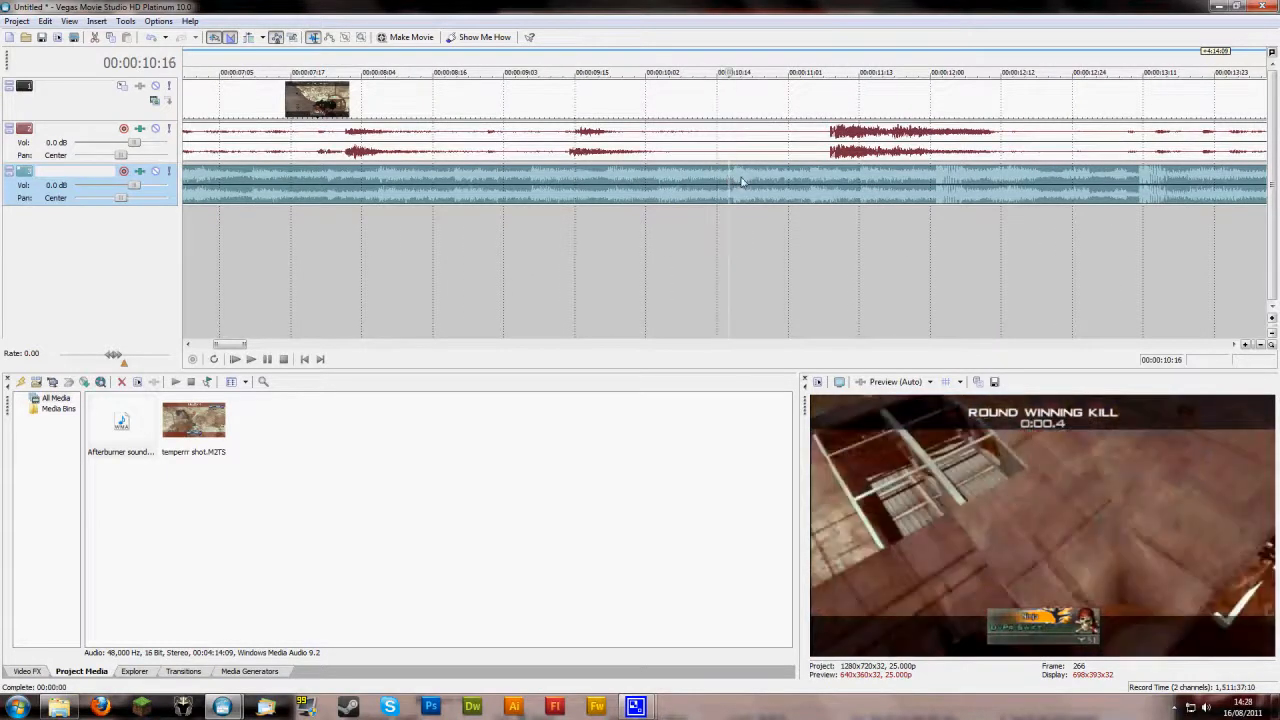
scroll(742, 185, up, 2)
key(Left)
key(Right)
key(Left)
key(Right)
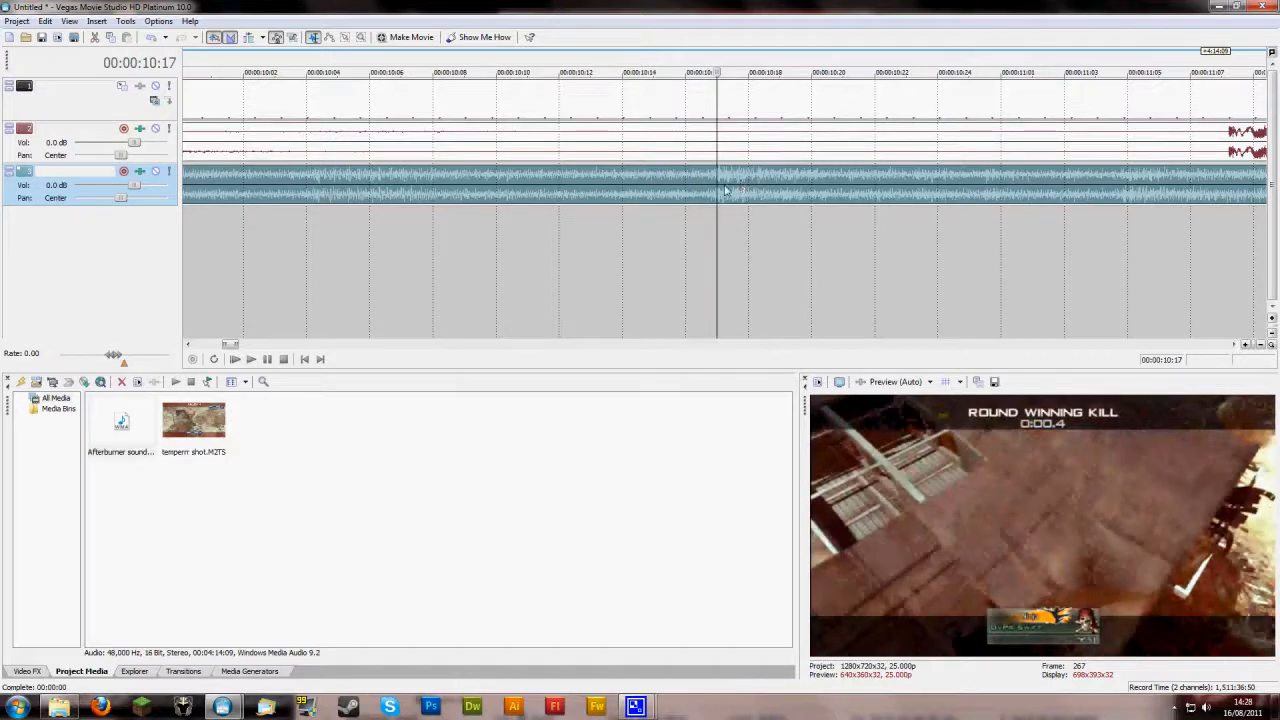
scroll(650, 190, down, 5)
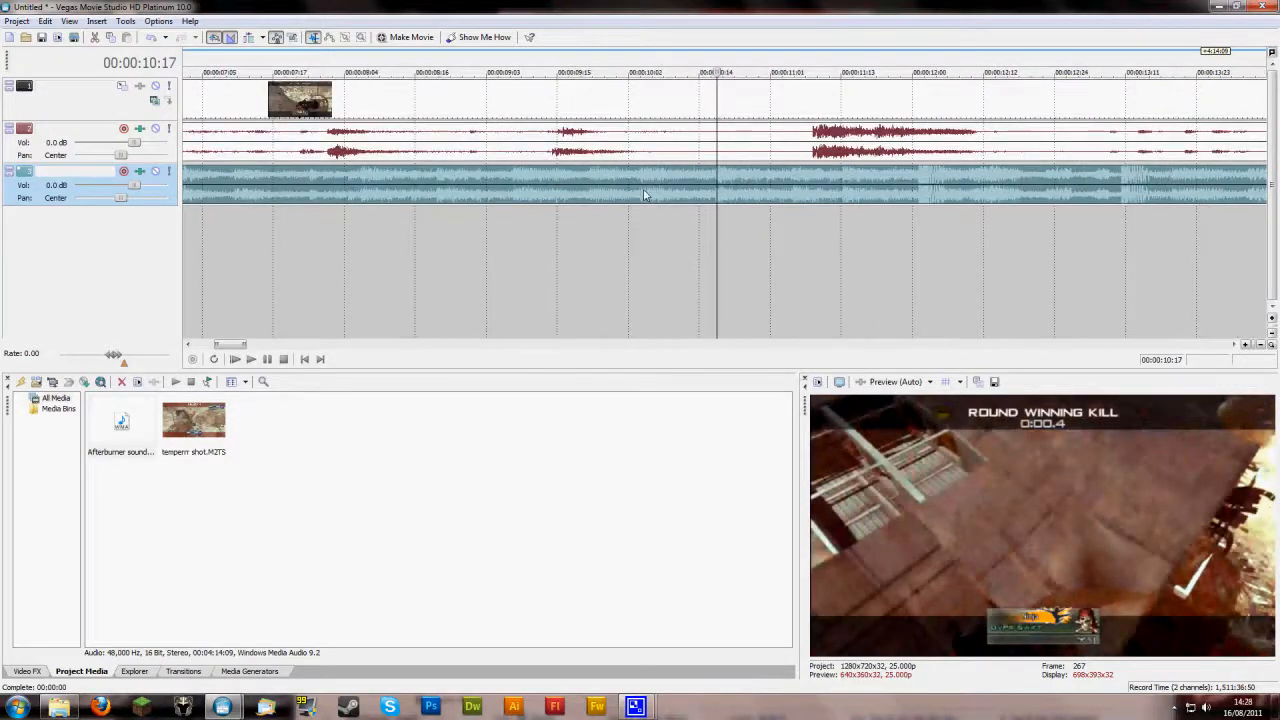
scroll(642, 200, down, 3)
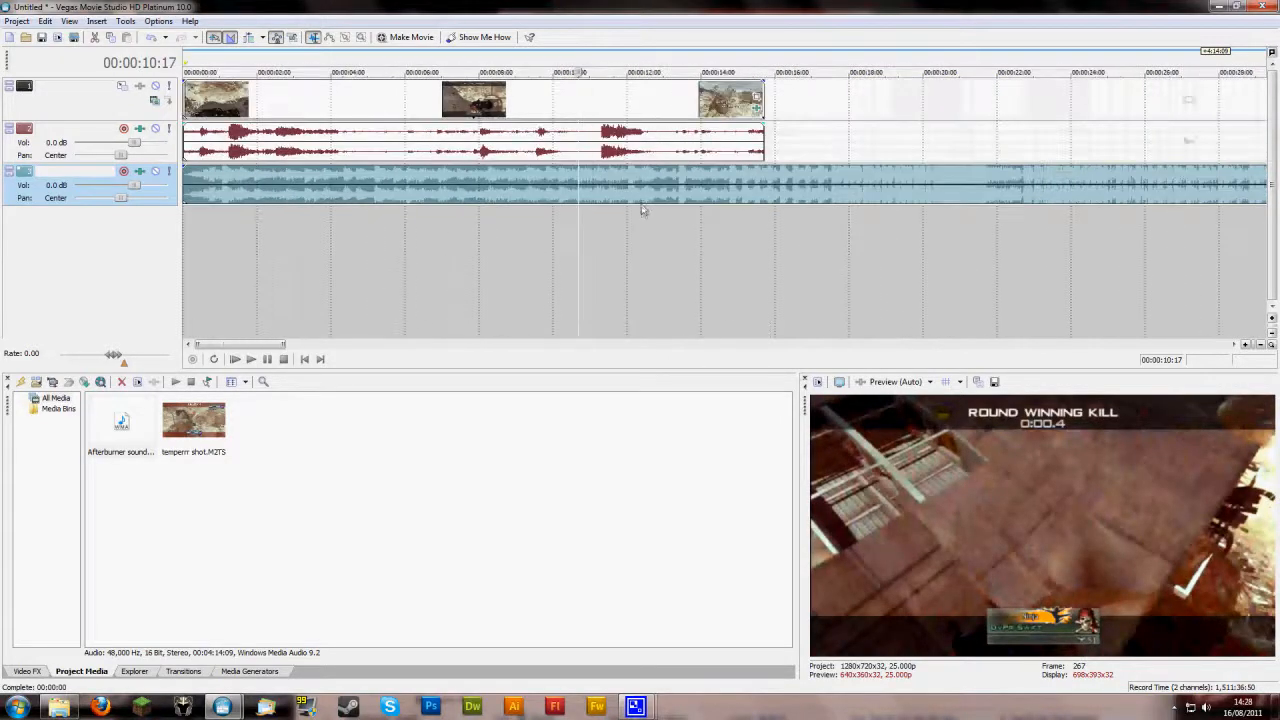
- Locate the quieter passage of the song after about 17 seconds and listen to it from 00:00:17:14
click(830, 198)
click(965, 197)
click(839, 197)
click(966, 195)
click(846, 195)
click(830, 195)
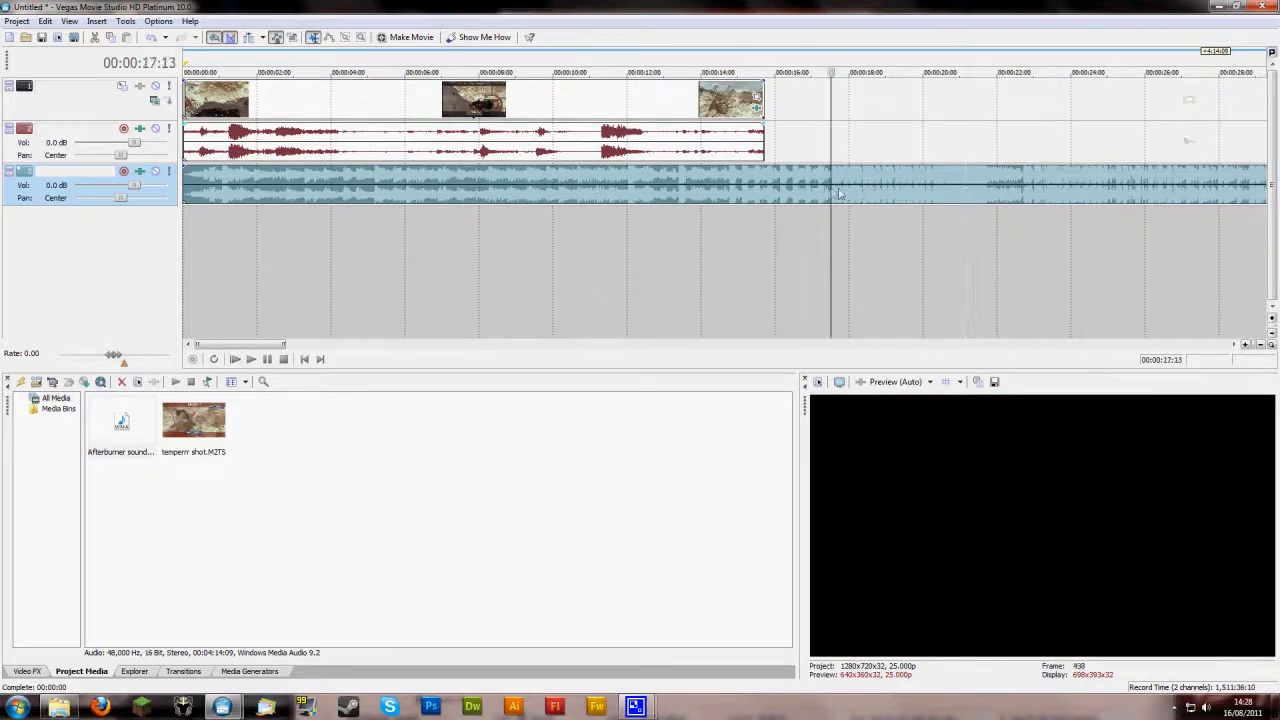
key(space)
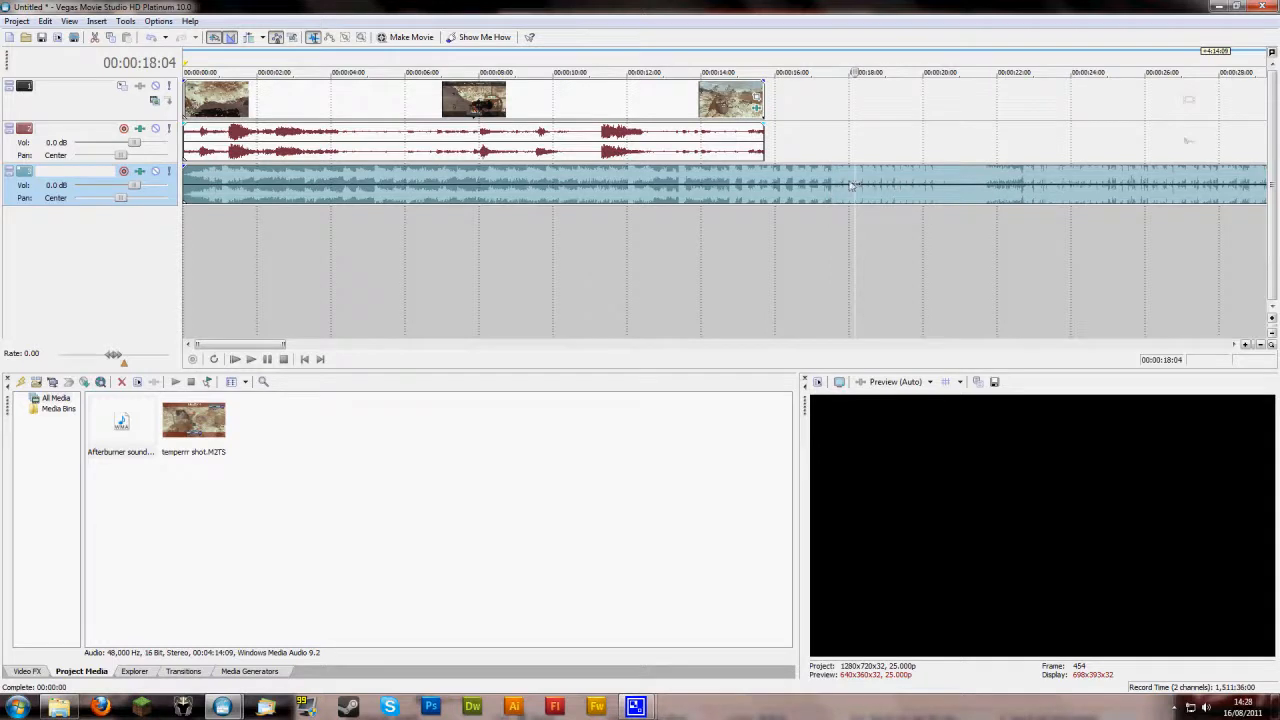
click(835, 190)
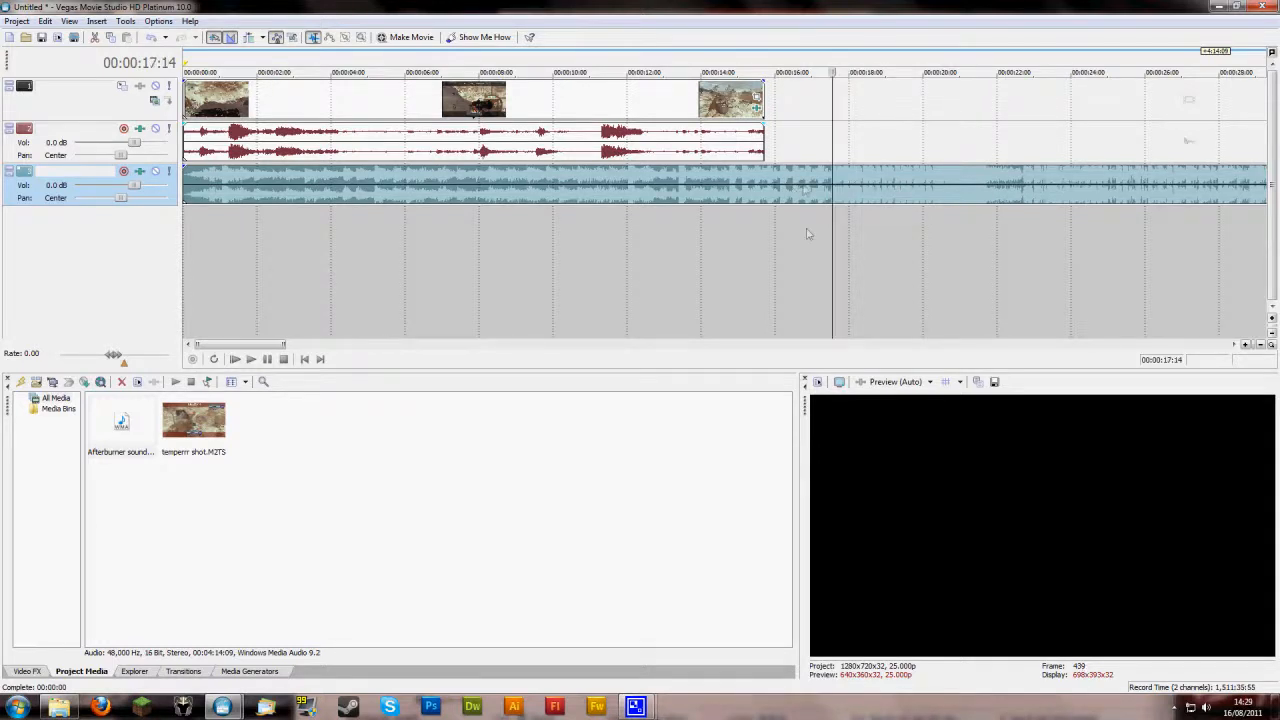
scroll(805, 189, up, 3)
scroll(800, 249, down, 3)
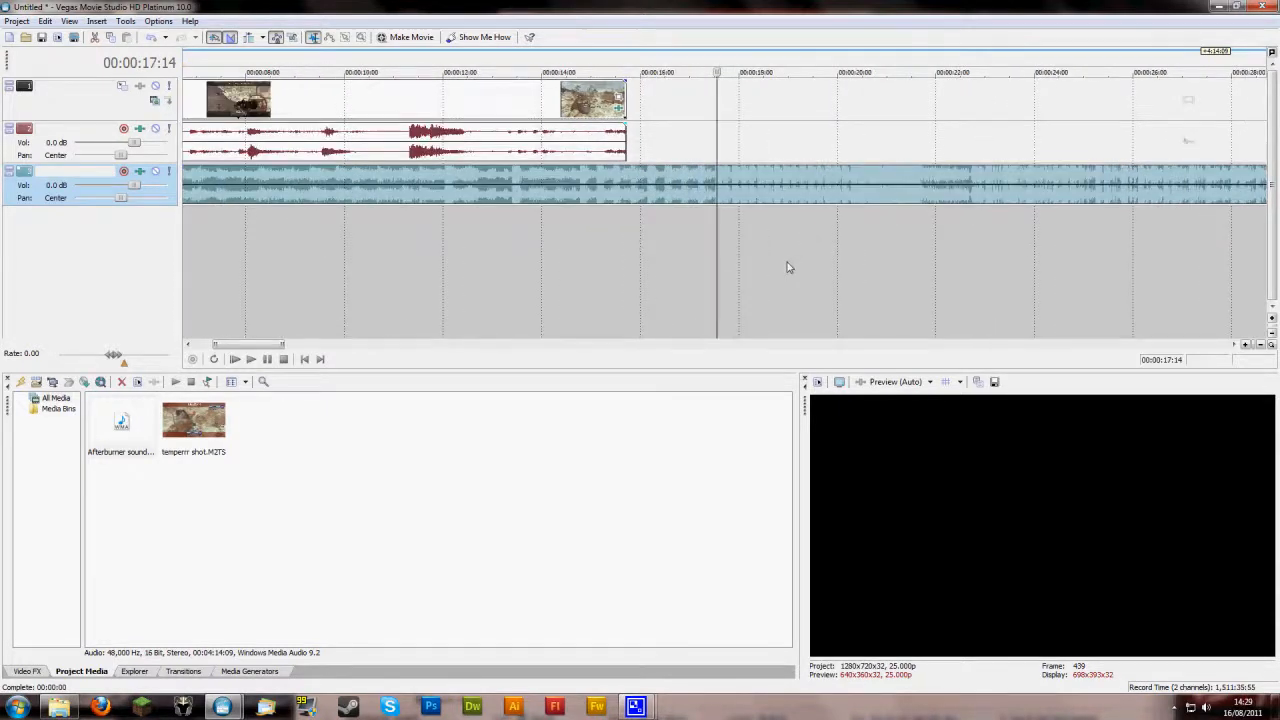
key(space)
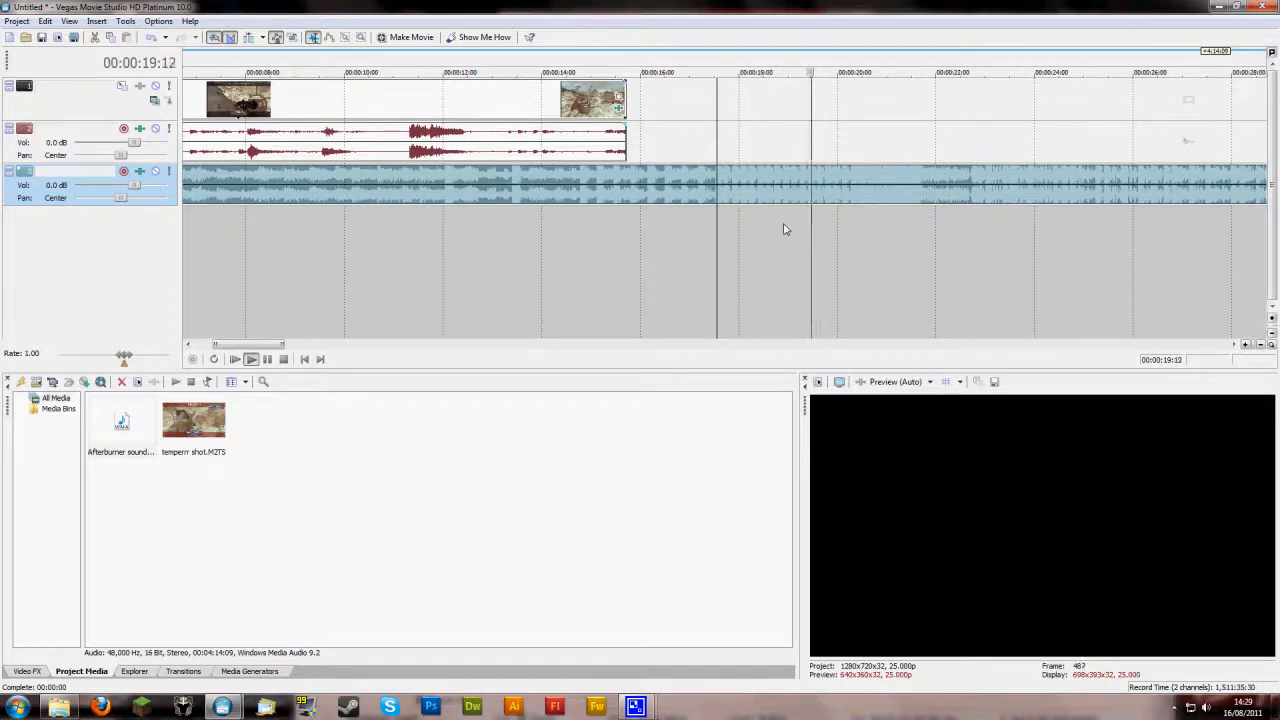
key(Return)
scroll(786, 229, down, 4)
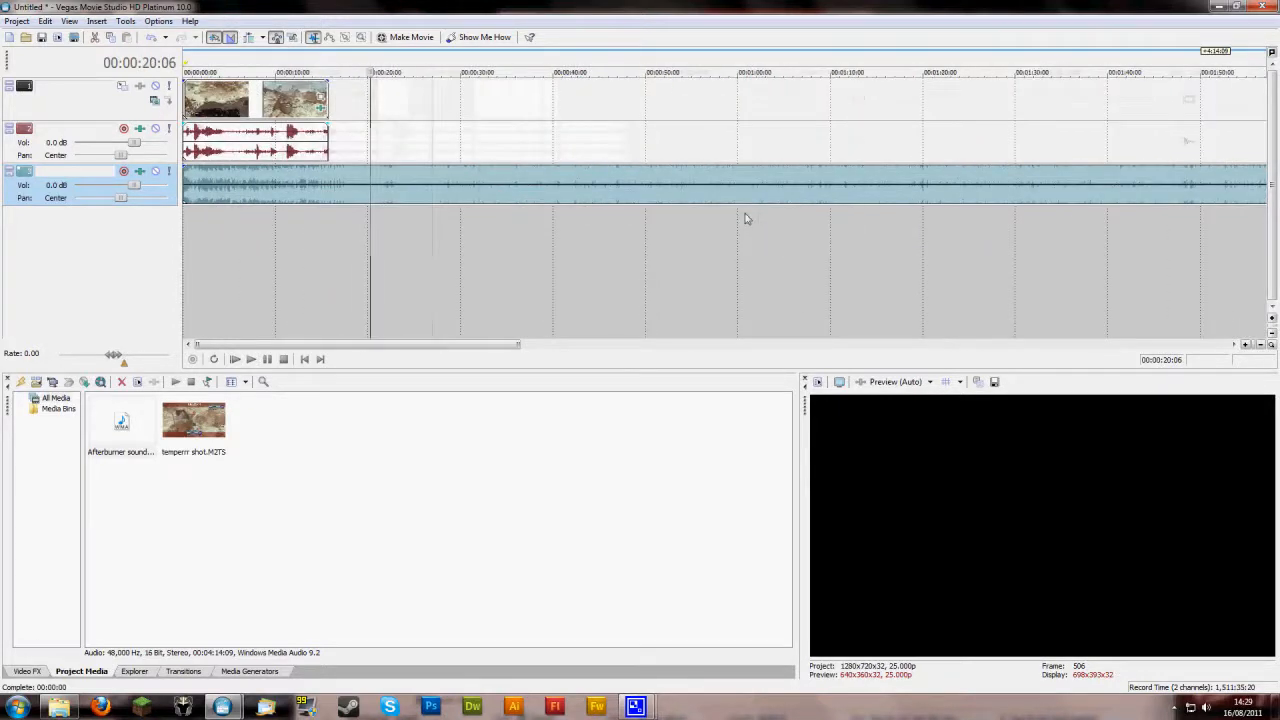
- Replay the song from 00:00:17:08 through the build-up to the drop near 00:00:23:00
click(343, 178)
scroll(543, 243, up, 4)
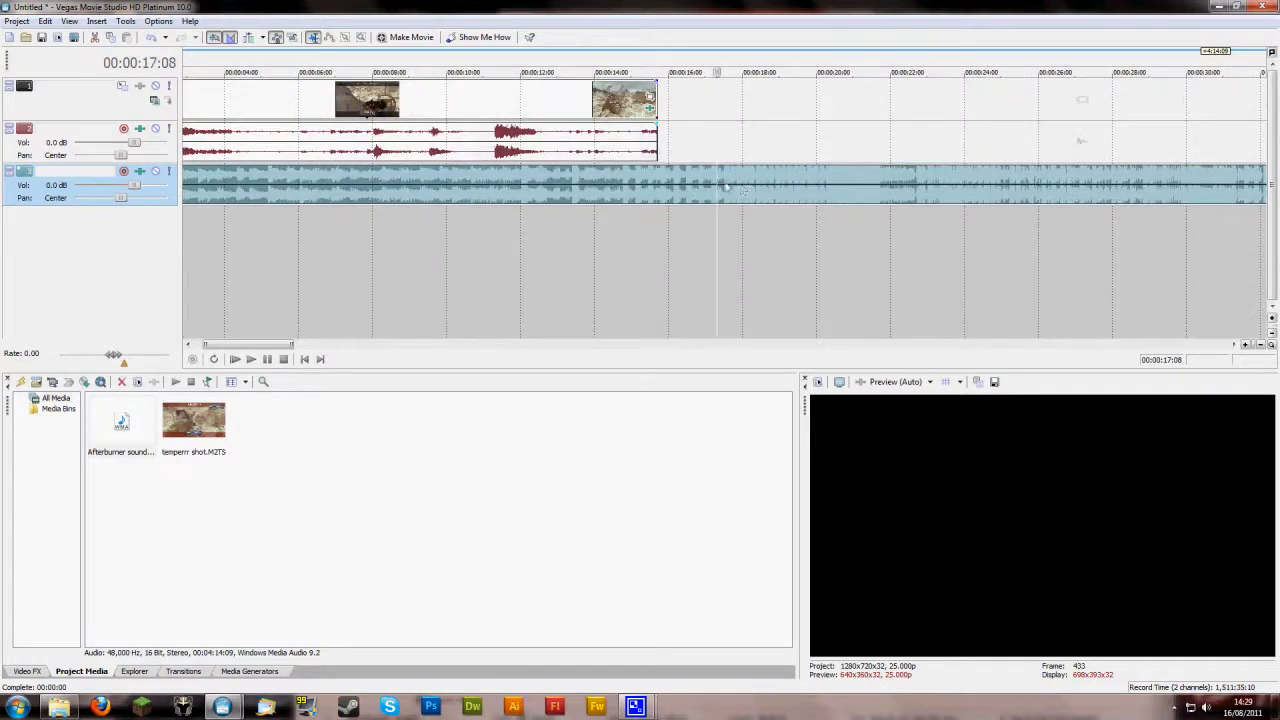
key(space)
click(843, 188)
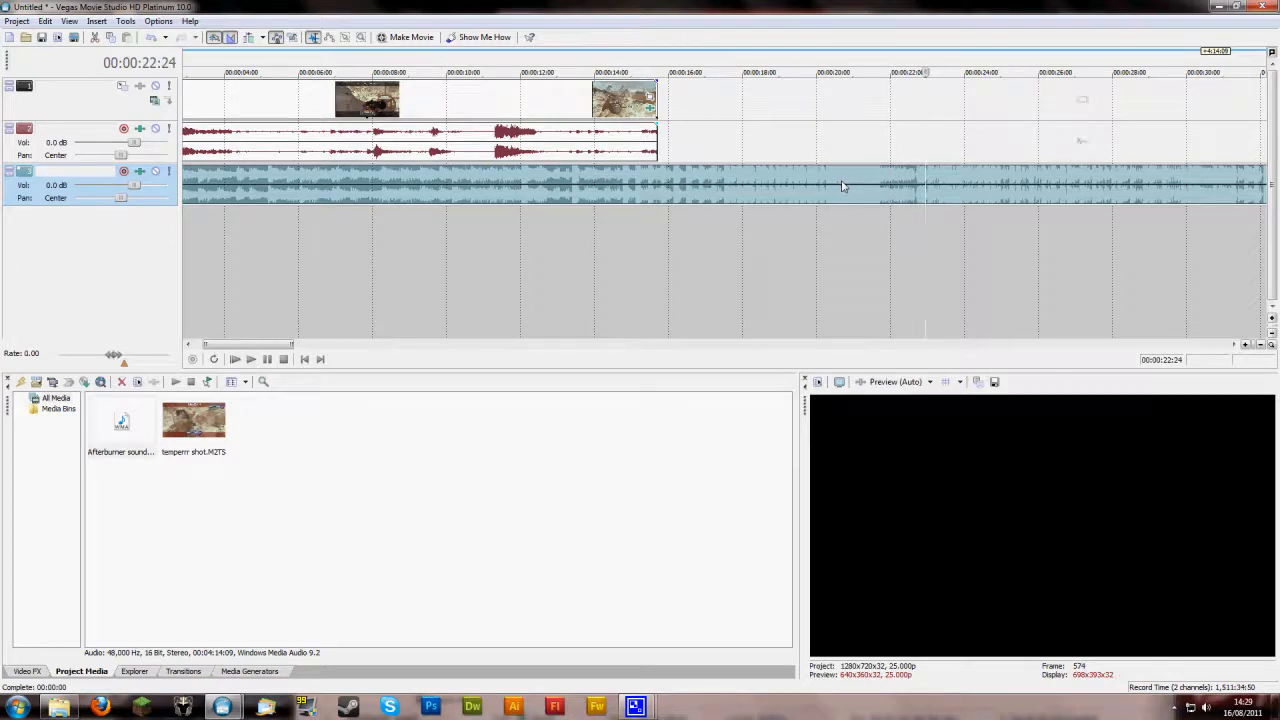
key(Return)
- Split the song at about 17 and 24 seconds, keep only the section between the cuts, and move it to the timeline's start
scroll(848, 200, up, 3)
scroll(845, 207, up, 2)
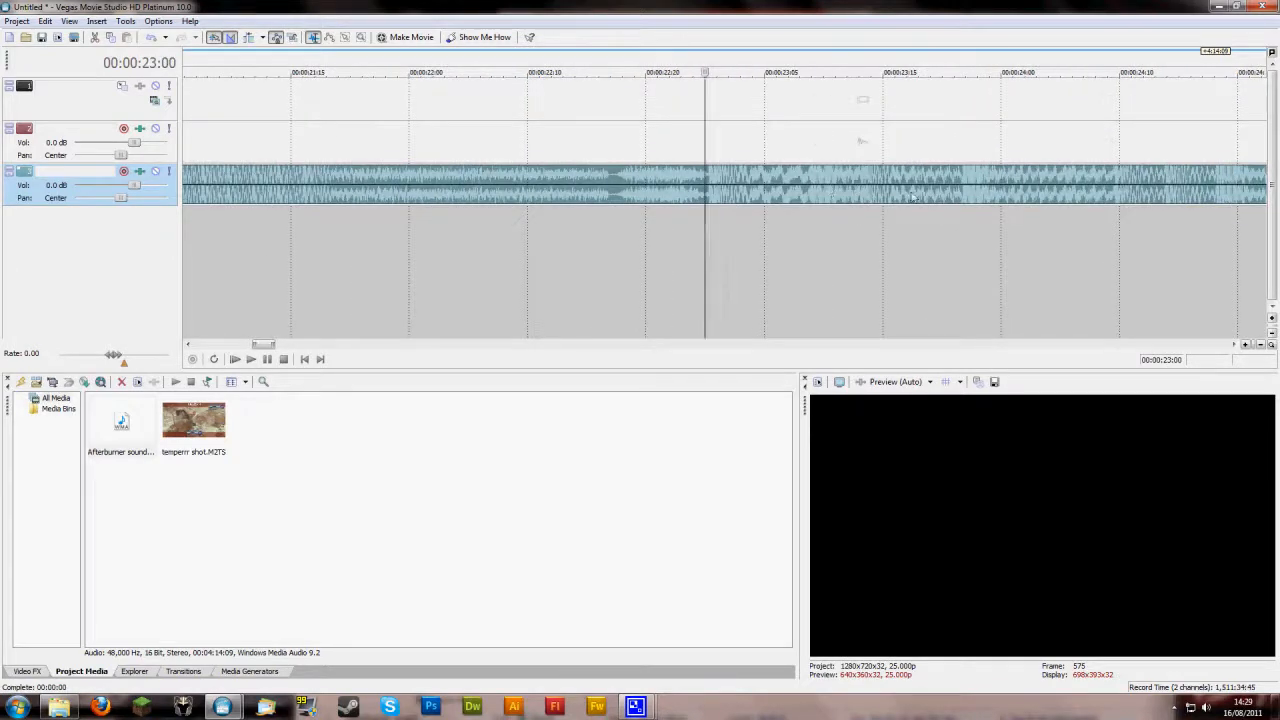
click(982, 193)
scroll(982, 193, down, 5)
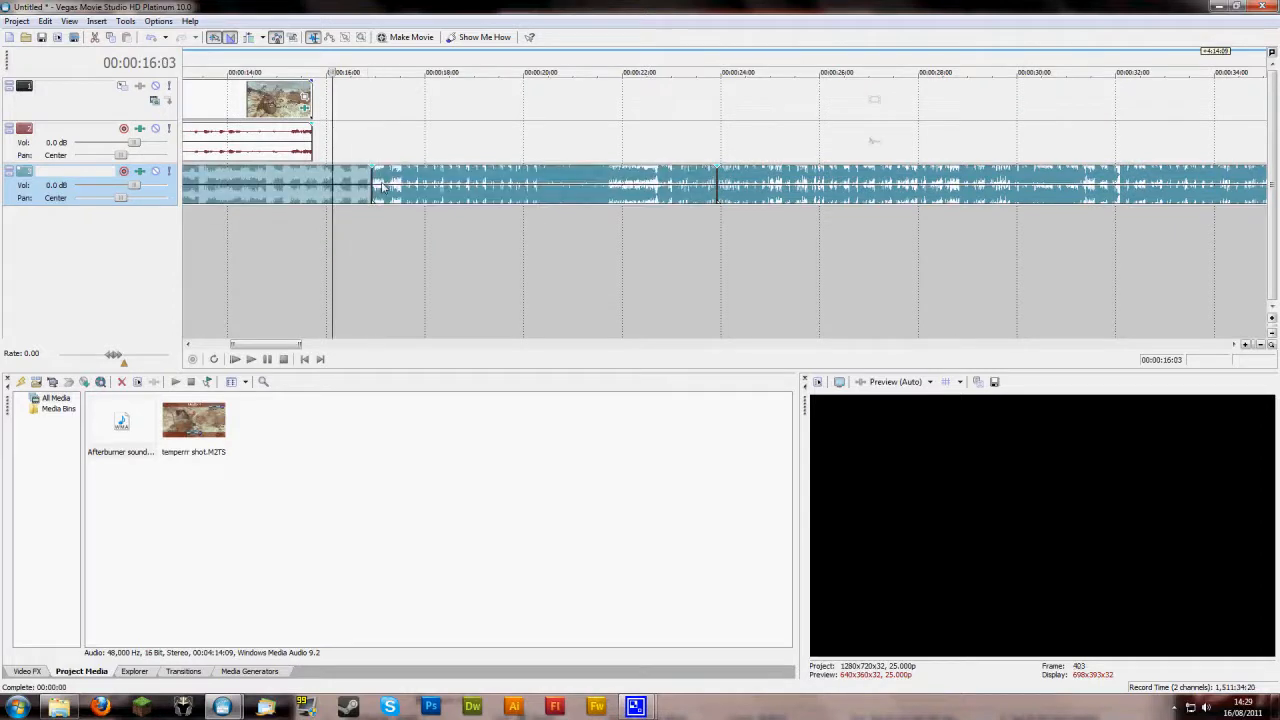
key(ctrl+z)
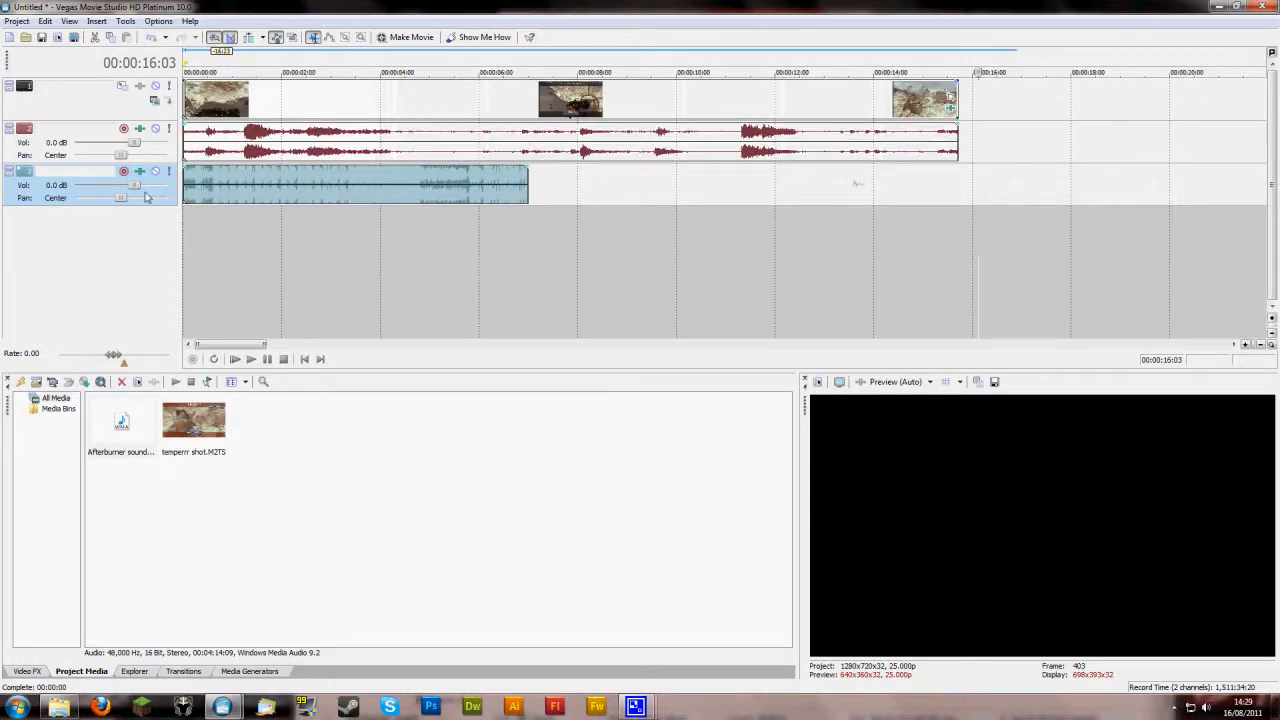
- Move the song section to start about 2 seconds in and extend its end to about 10 seconds
drag(330, 193, 345, 193)
click(428, 194)
mouse_move(478, 197)
mouse_down()
mouse_move(523, 197)
mouse_move(494, 190)
mouse_up()
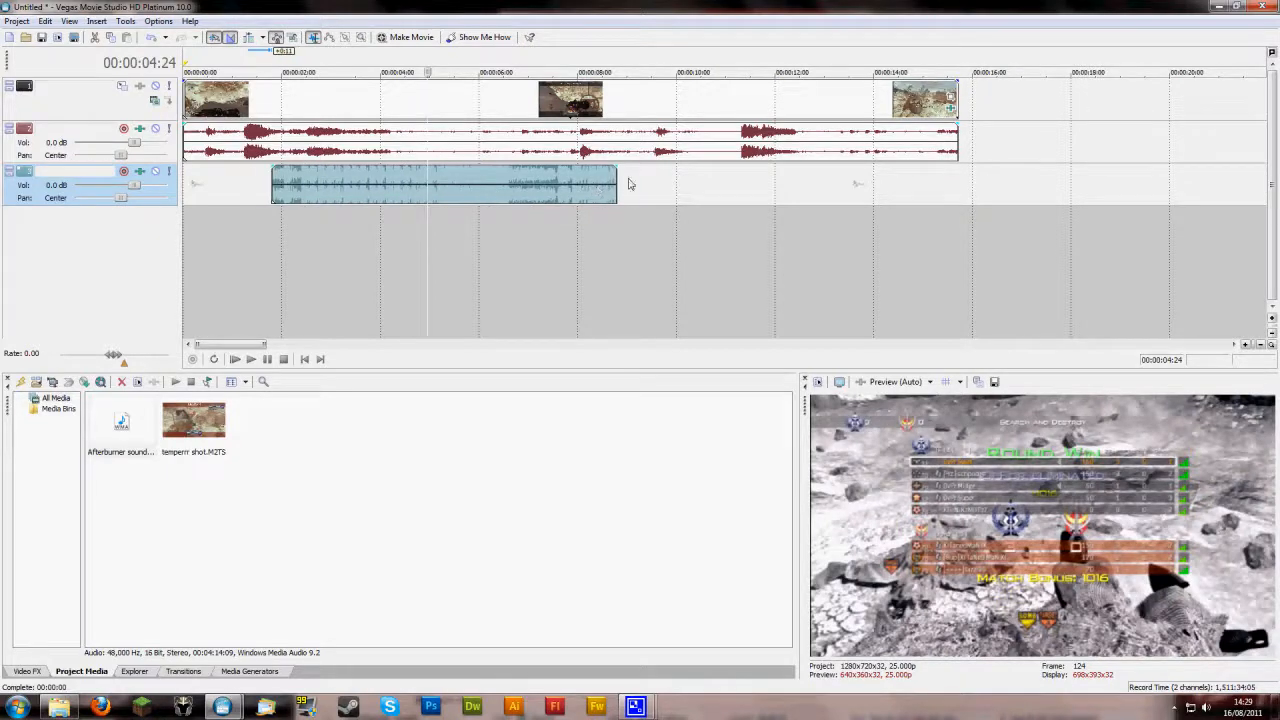
drag(617, 180, 653, 176)
drag(562, 192, 480, 191)
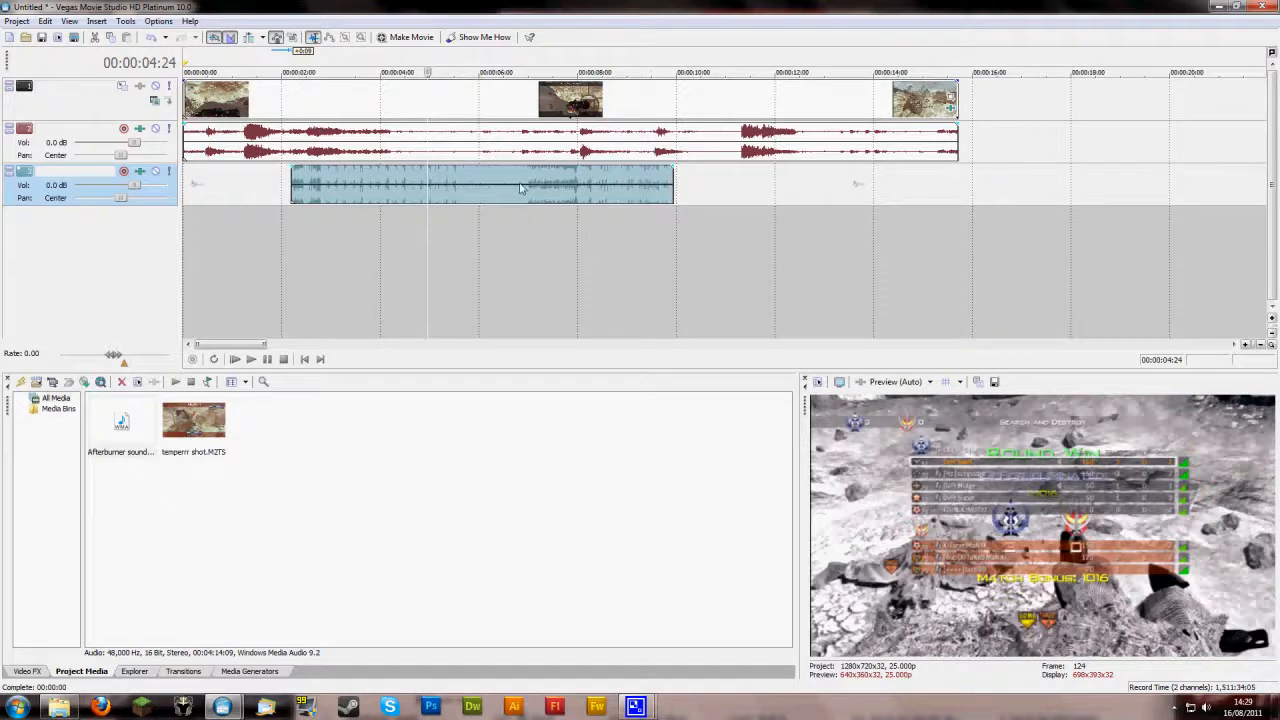
- Play the song section over the round winning kill and examine how its drop around 00:00:08:07 lines up with the gunshot
click(544, 186)
click(543, 187)
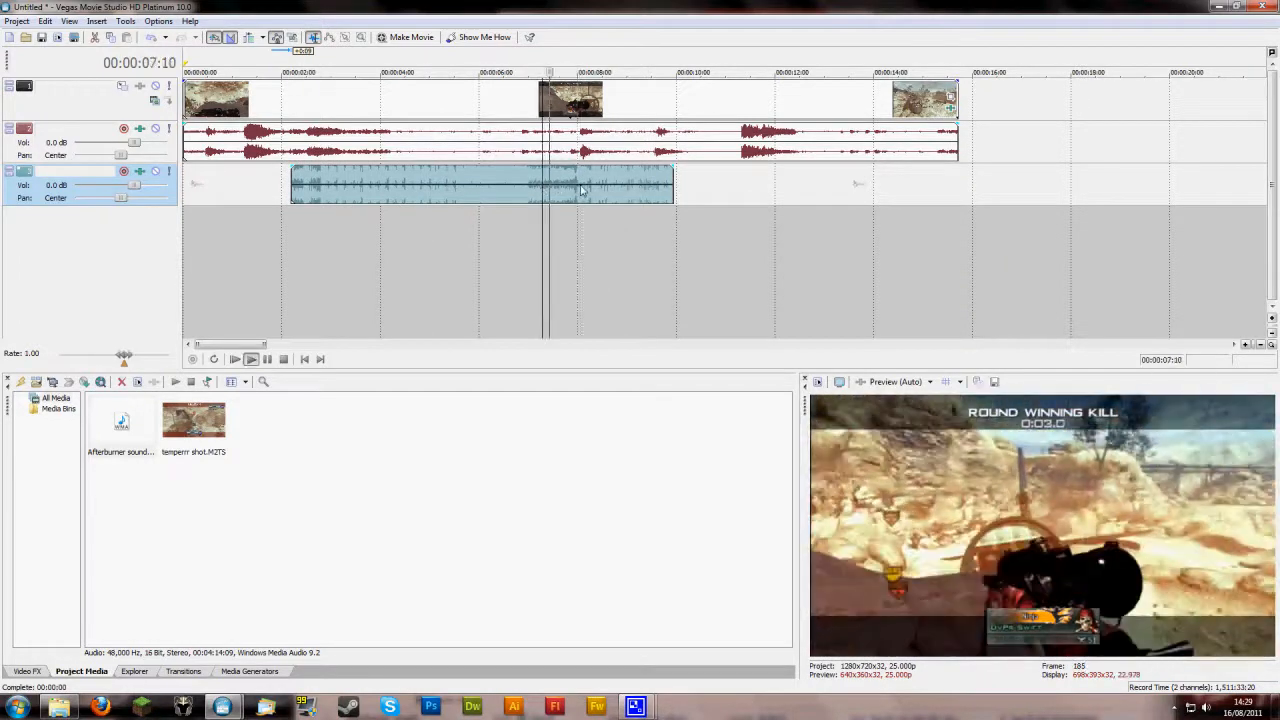
key(Return)
scroll(583, 193, up, 2)
scroll(583, 193, up, 2)
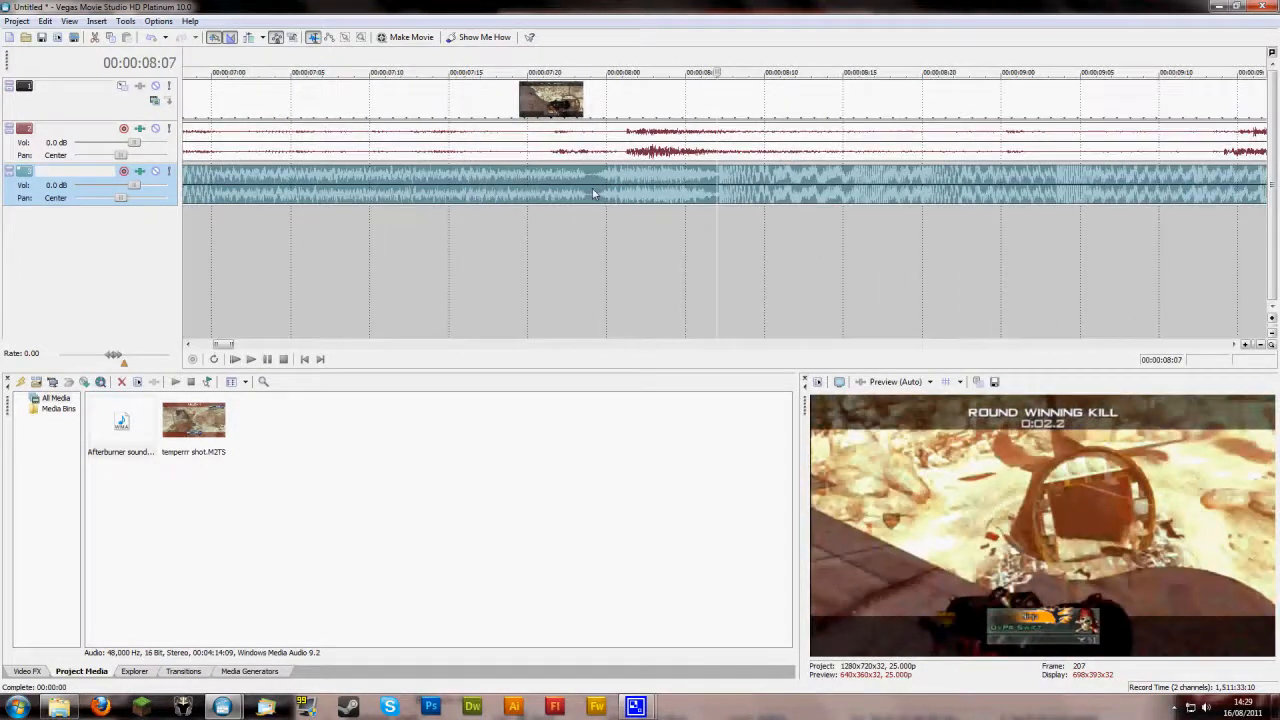
scroll(716, 189, up, 4)
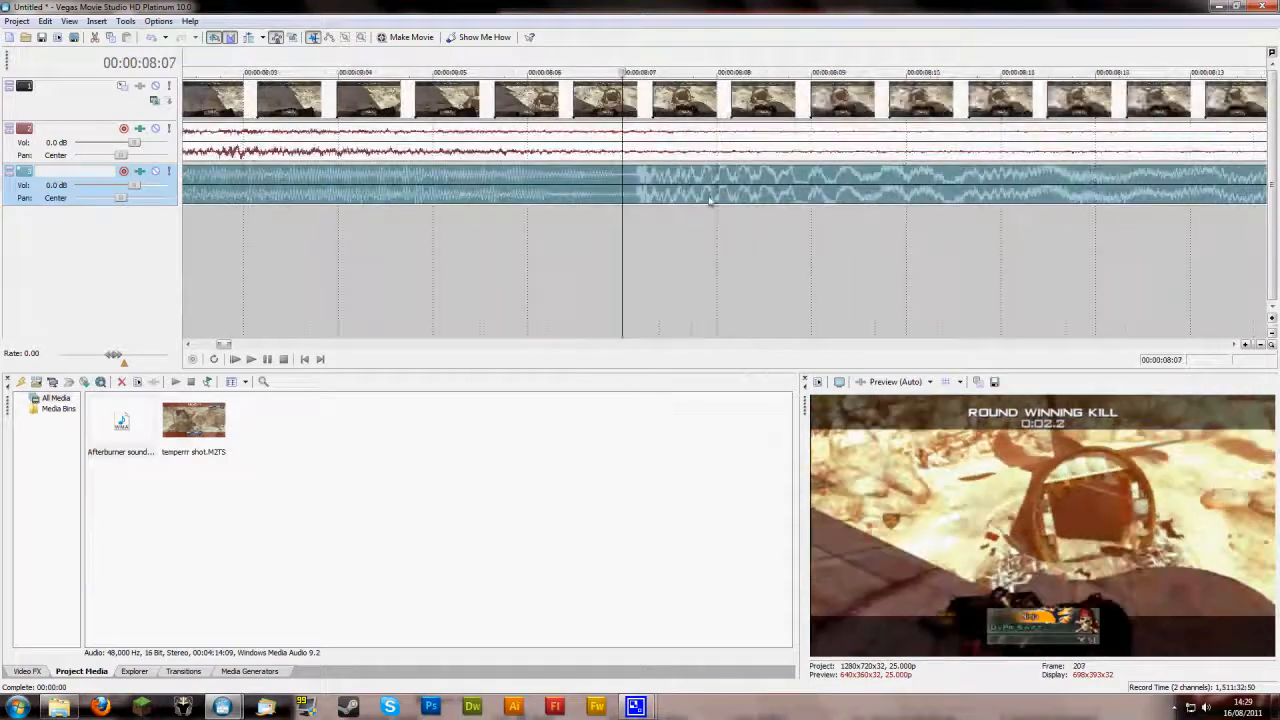
click(630, 176)
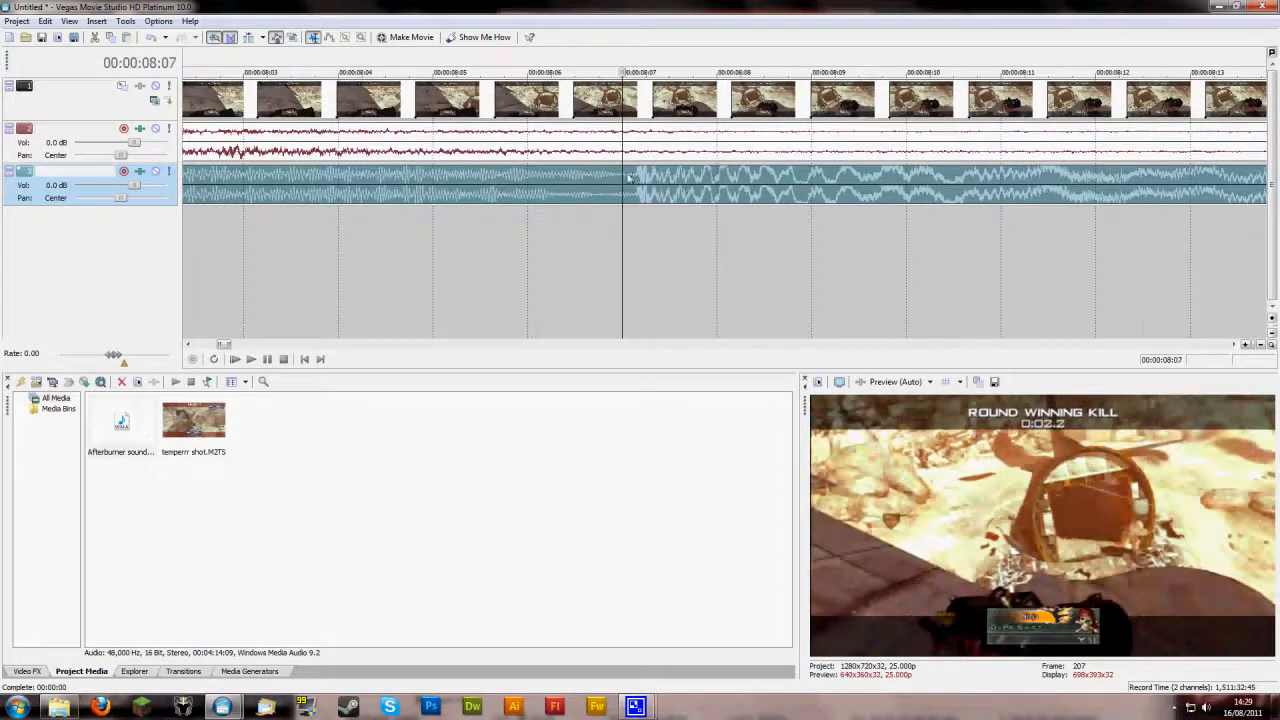
scroll(628, 185, down, 3)
scroll(622, 187, down, 5)
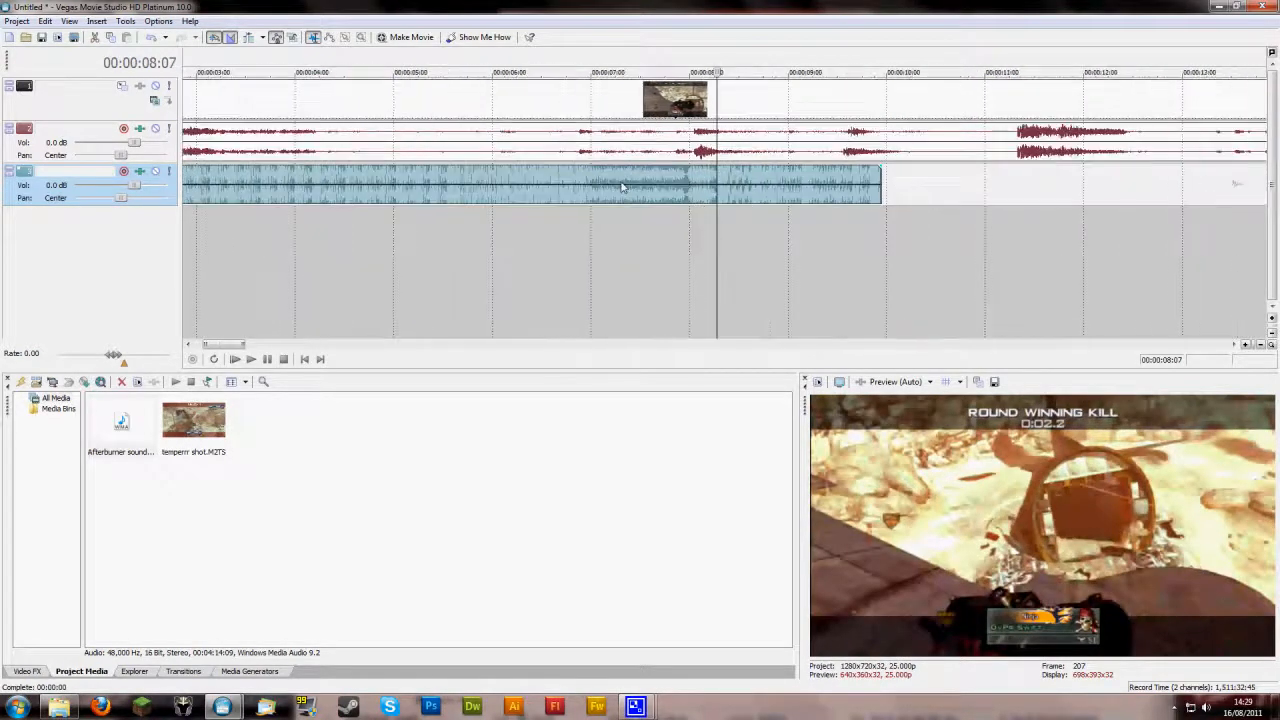
- Move the gameplay clip and the song section together so that the clip starts at about 5 seconds
mouse_move(628, 102)
mouse_down()
mouse_move(698, 104)
mouse_move(626, 110)
mouse_up()
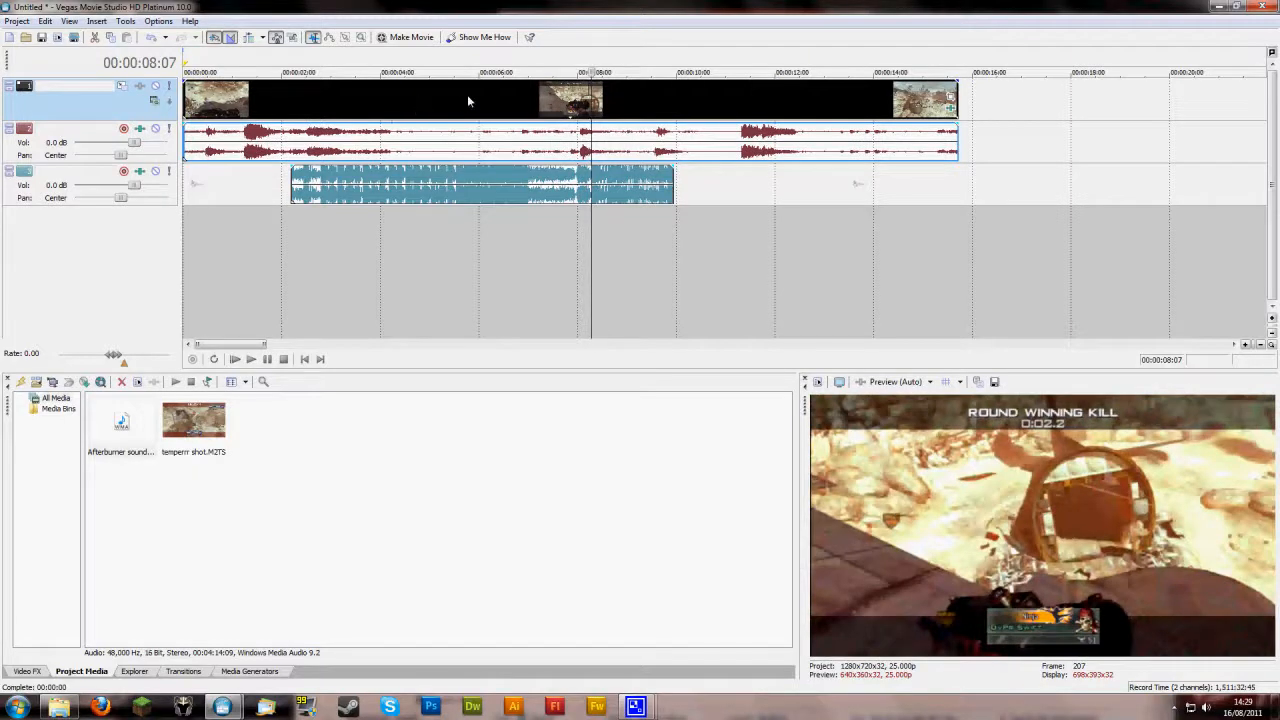
click(498, 185)
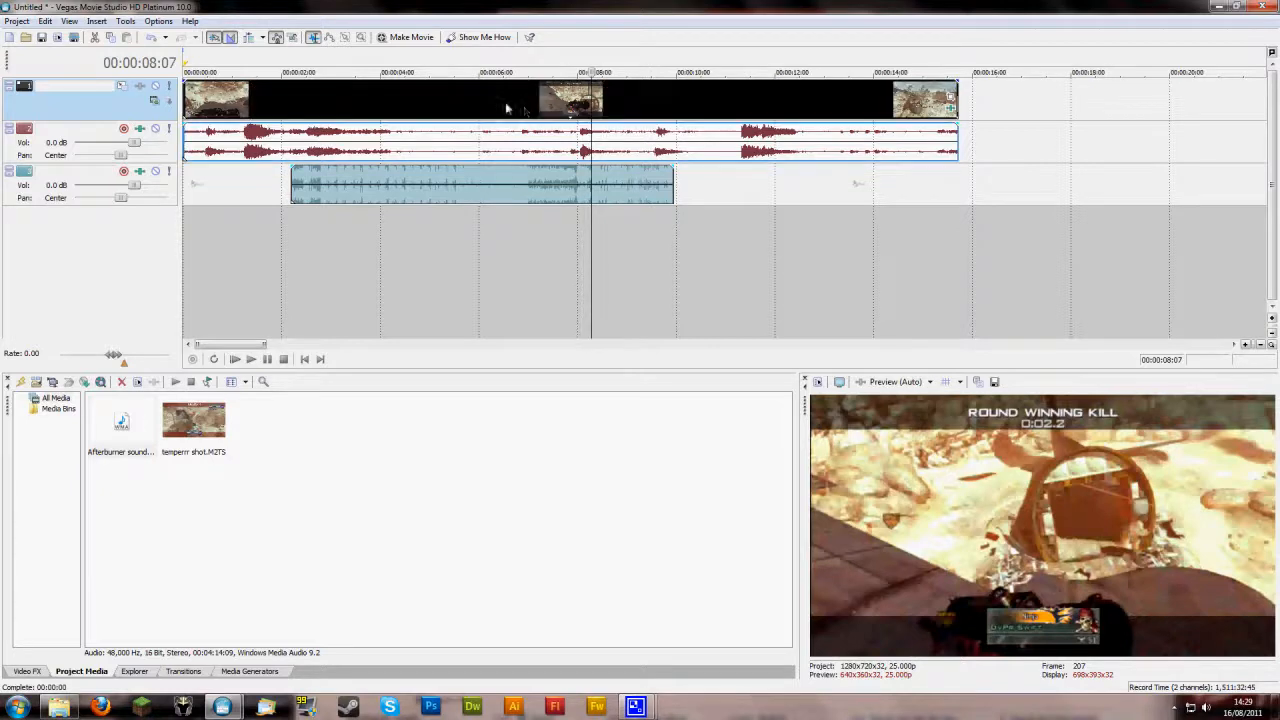
drag(628, 117, 871, 109)
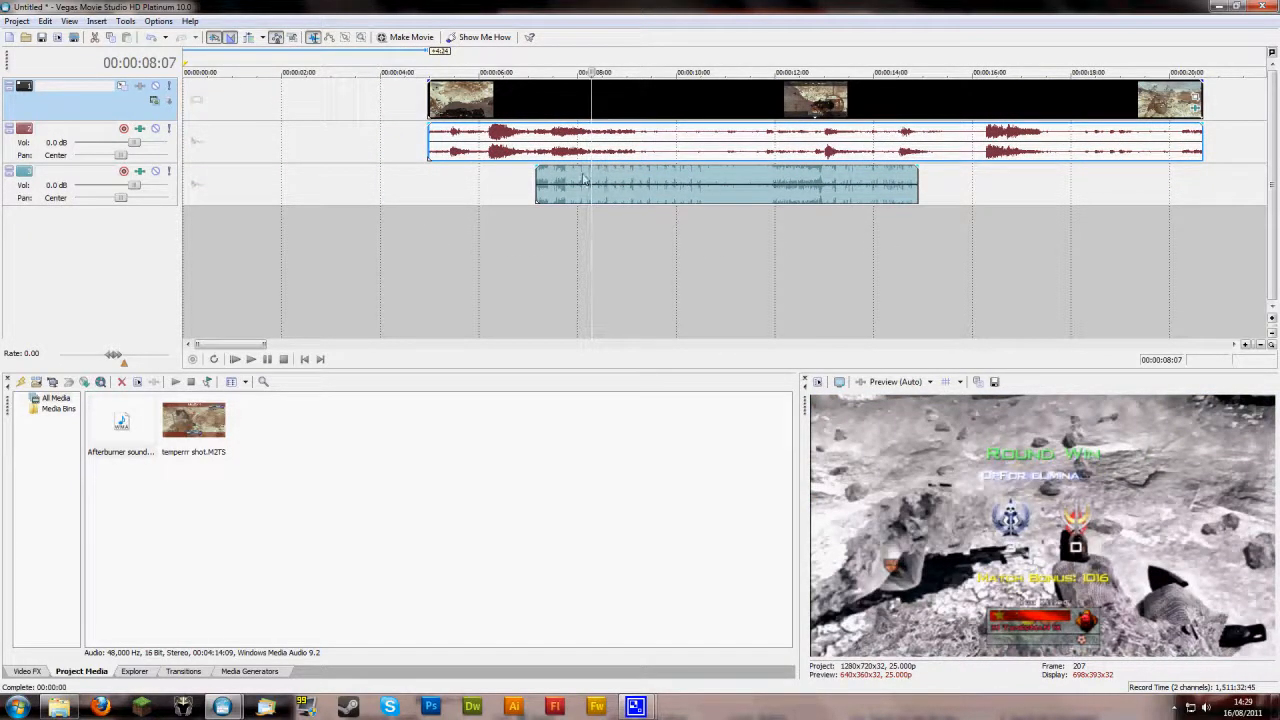
- Play the song section from 00:00:12:22 and locate its drop near 00:00:13:06
click(773, 188)
click(820, 205)
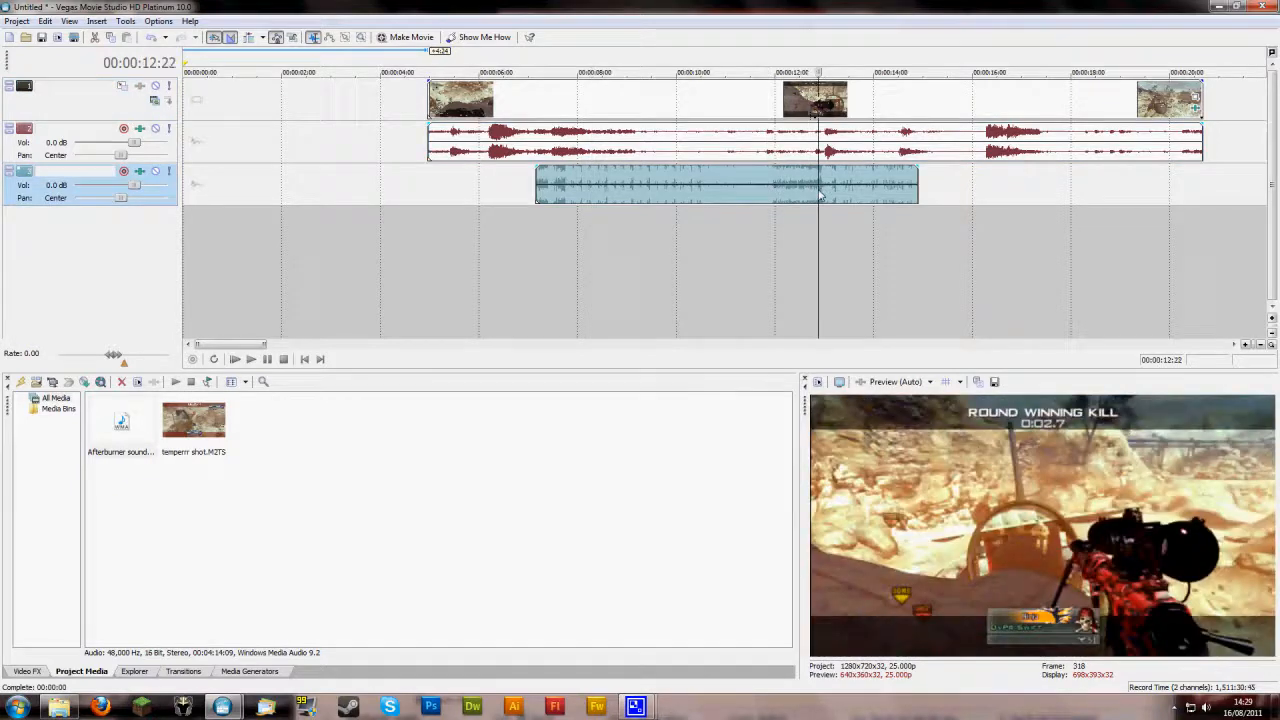
scroll(814, 214, up, 5)
key(space)
key(space)
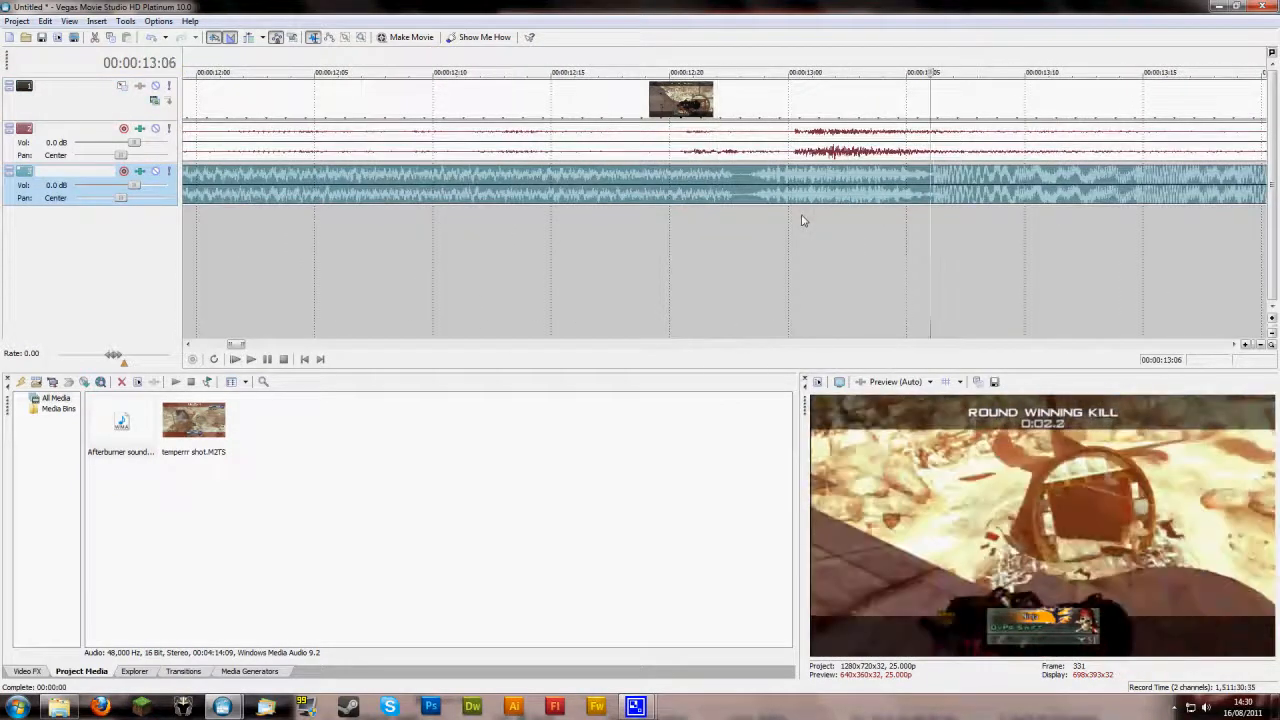
- Move the gameplay clip alone to start at about 12 seconds, bringing its first gunshot near the song's drop
scroll(928, 200, down, 2)
scroll(928, 200, down, 3)
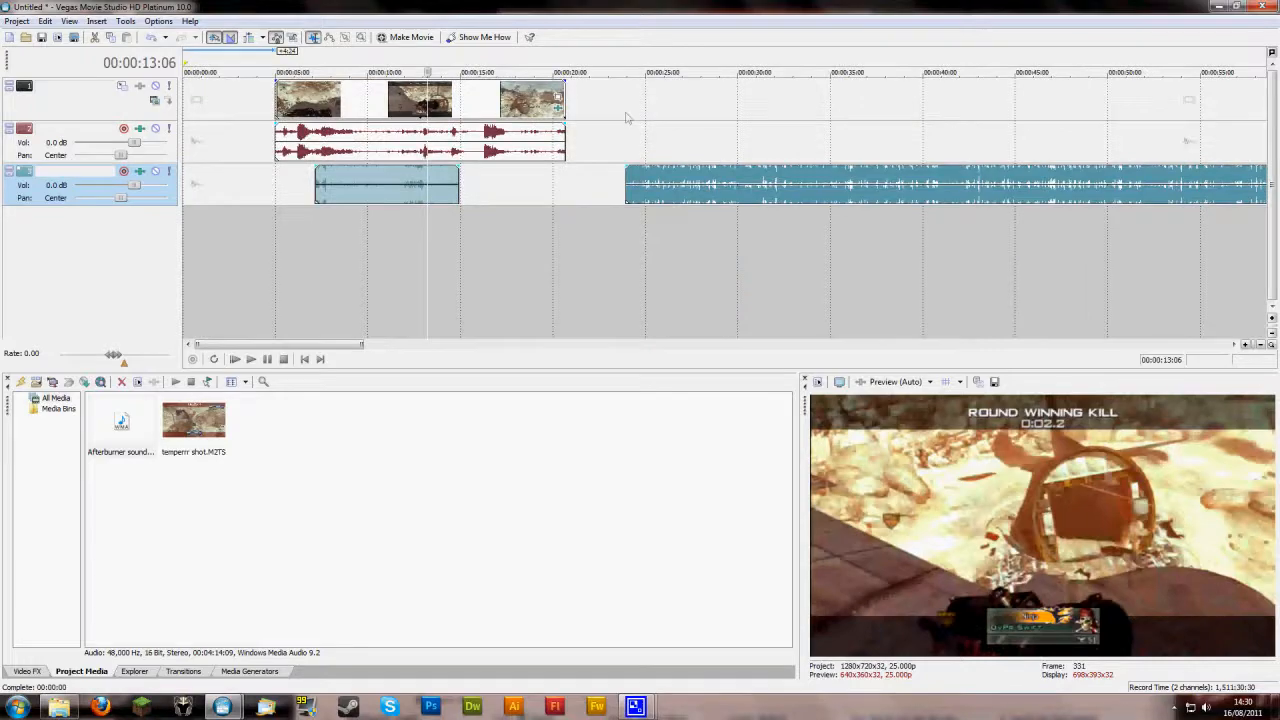
scroll(668, 100, up, 1)
drag(758, 105, 714, 102)
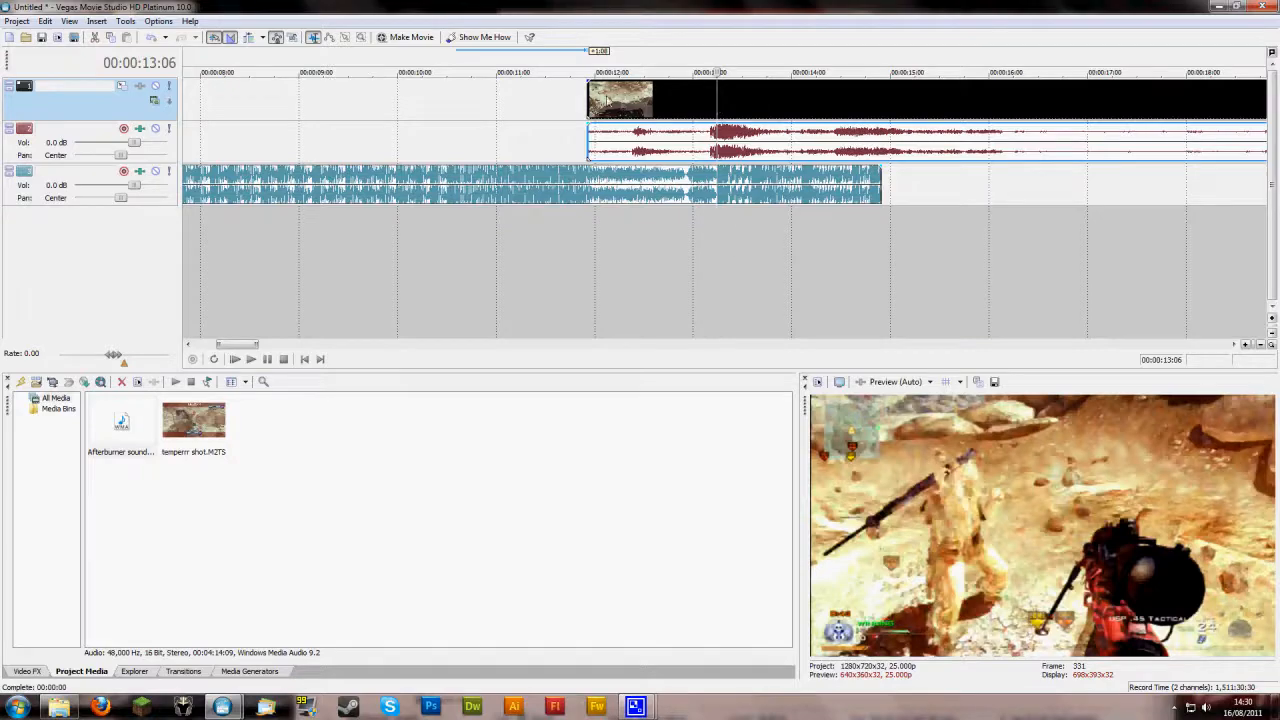
- Play the overlap, and shift the gameplay clip two frames later to line its gunshot up with the drop at 00:00:13:06
click(665, 103)
key(space)
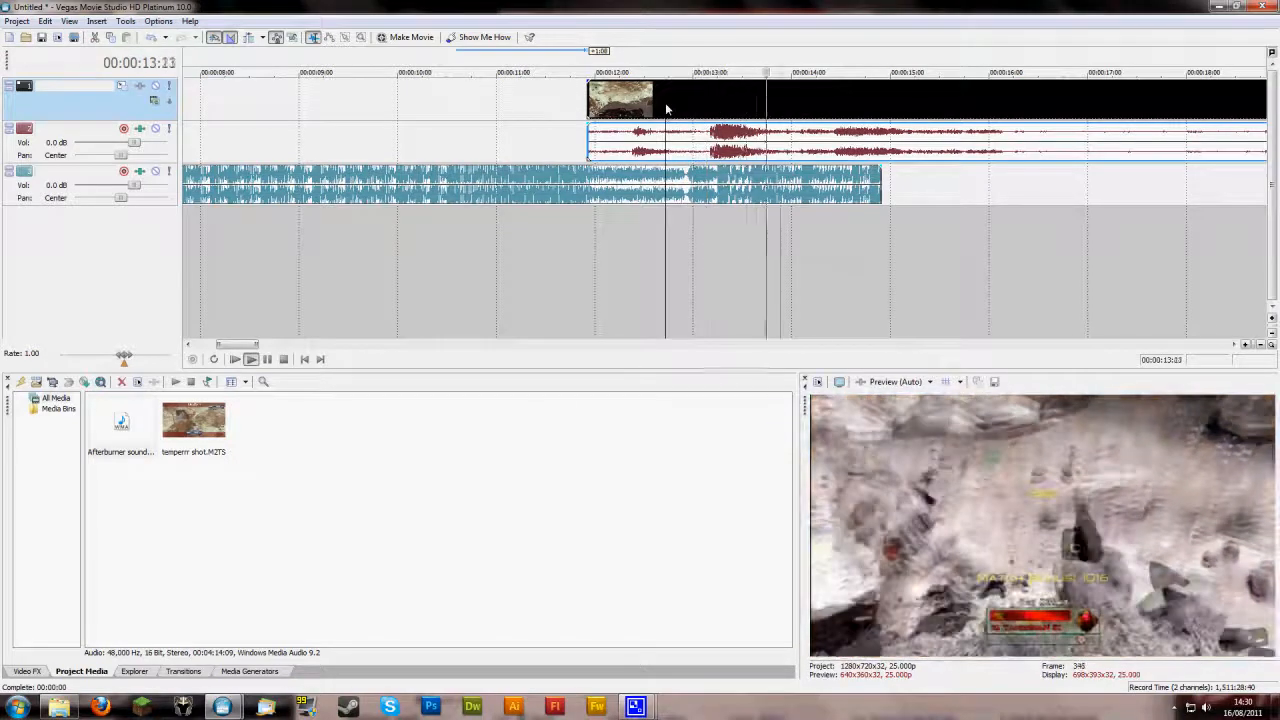
key(space)
scroll(665, 102, up, 4)
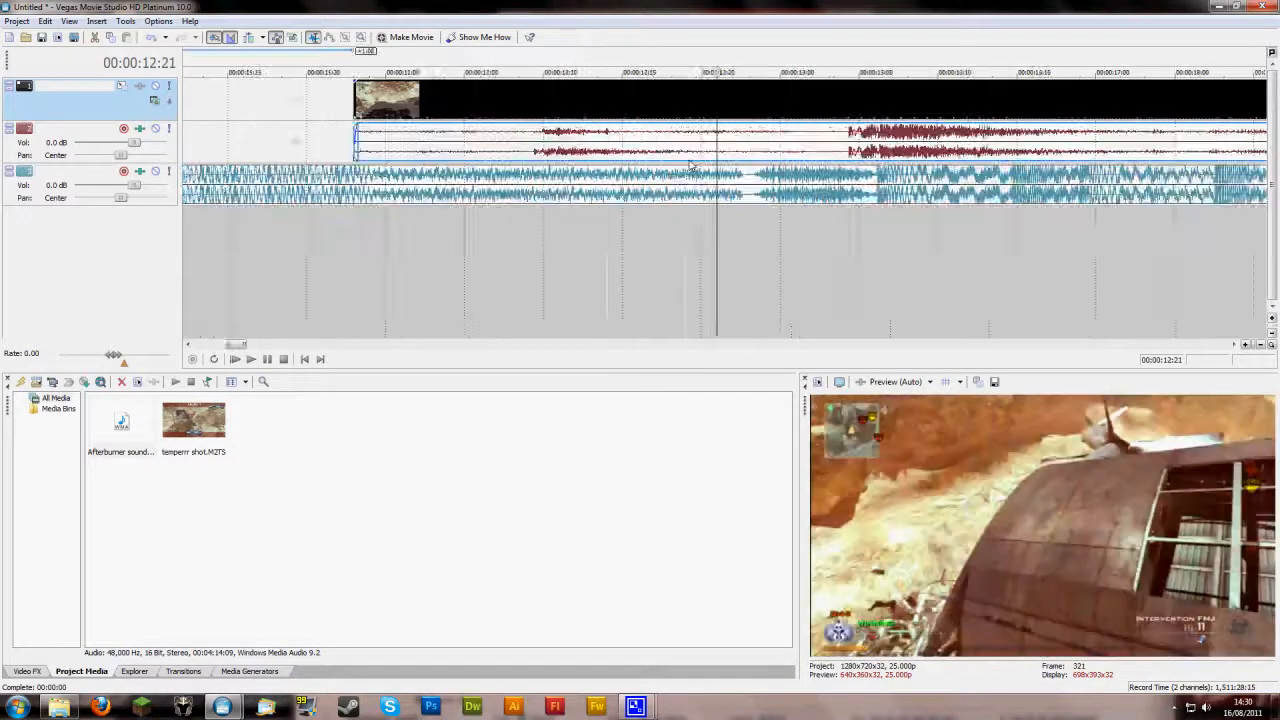
click(872, 175)
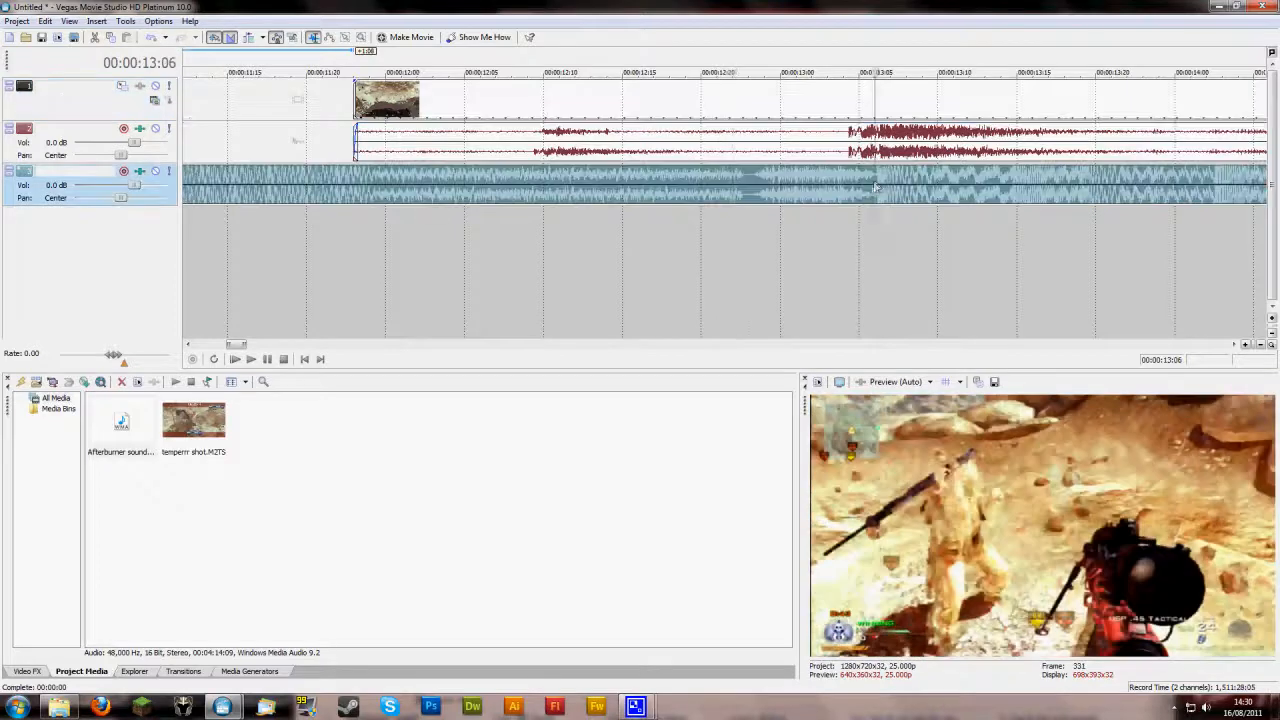
scroll(667, 113, up, 3)
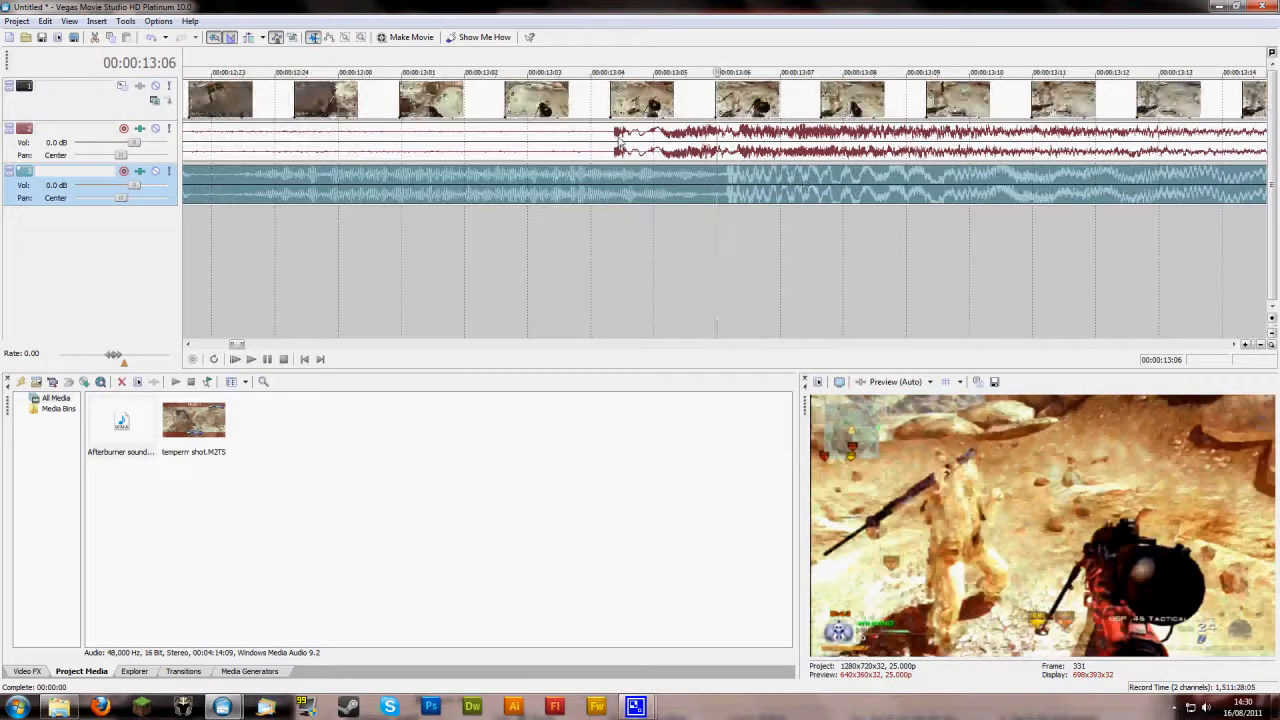
drag(618, 143, 745, 143)
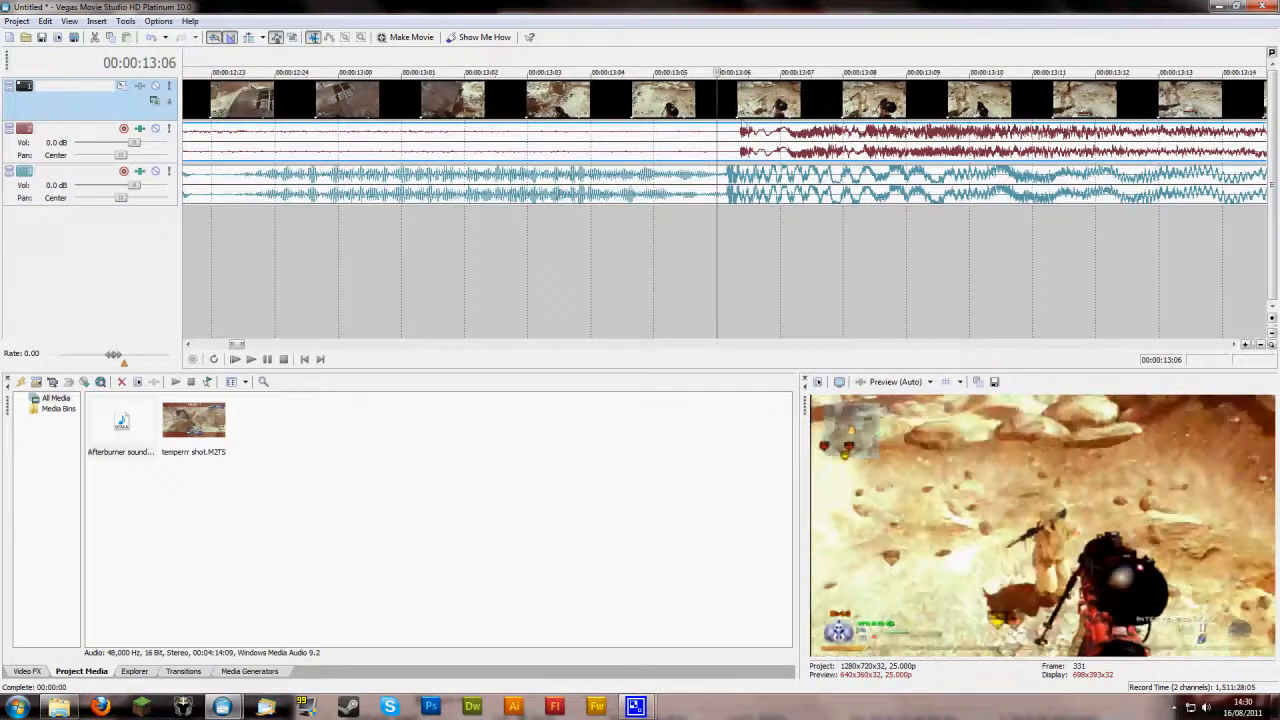
- Play the clip from its start at 00:00:12:00 to check the gunshot against the song's drop
scroll(596, 160, down, 5)
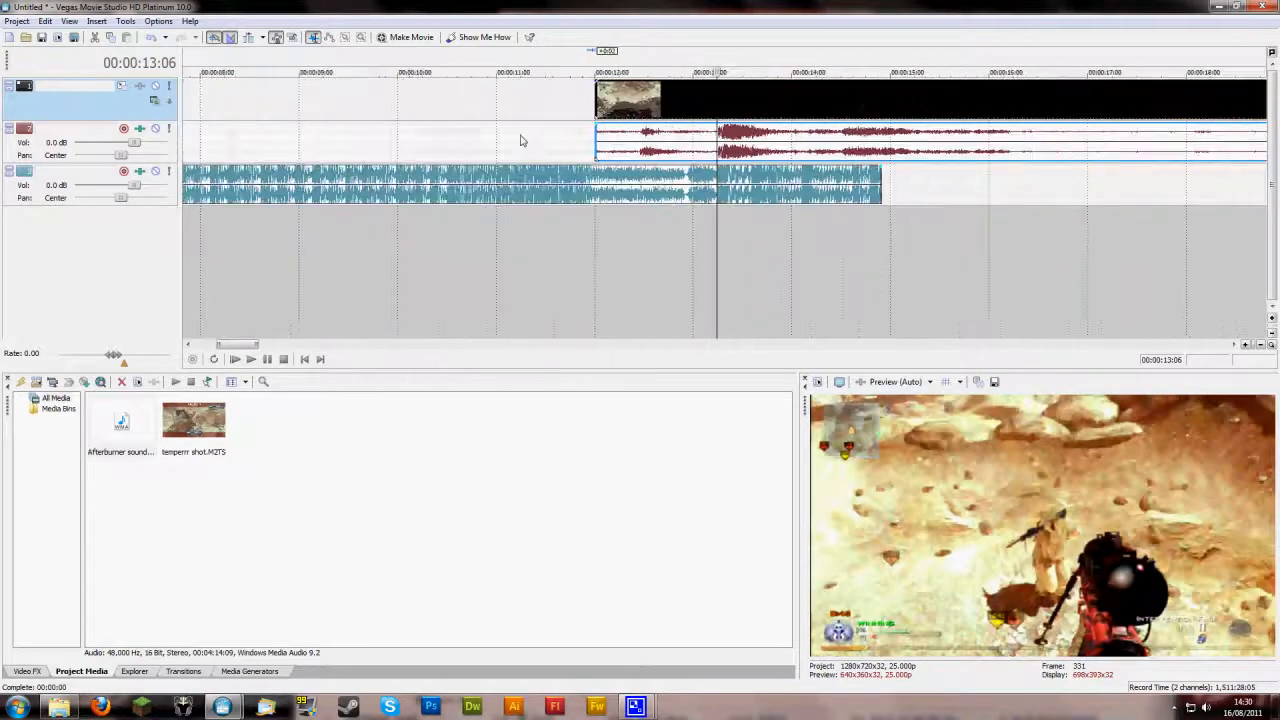
key(space)
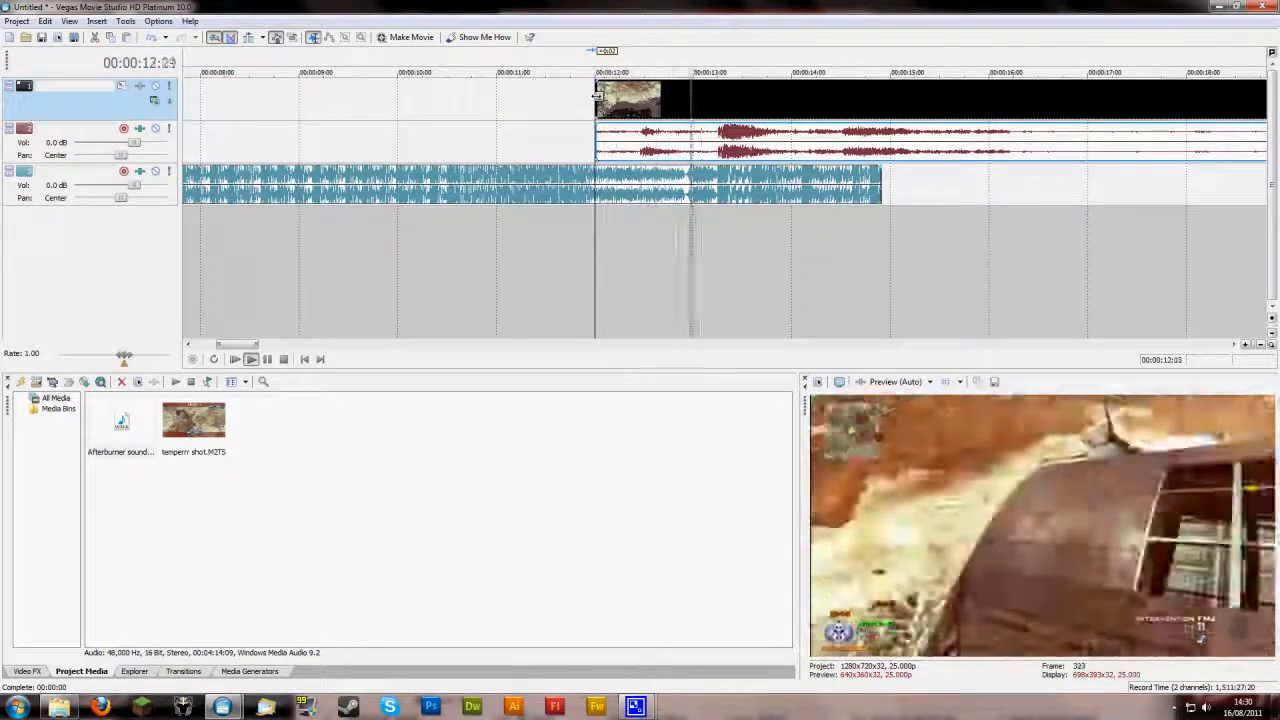
key(Return)
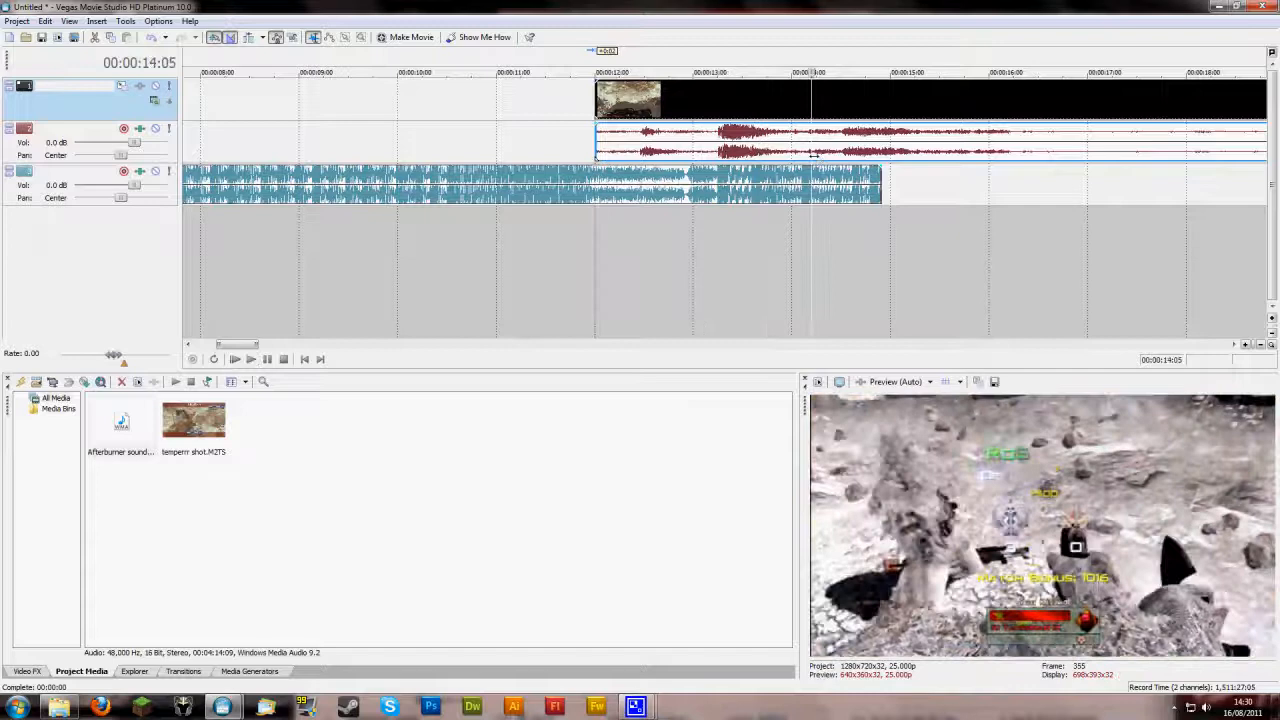
- Split the song section at the clip's start, 00:00:12:00, and delete the part before the split
double_click(641, 117)
scroll(521, 140, down, 5)
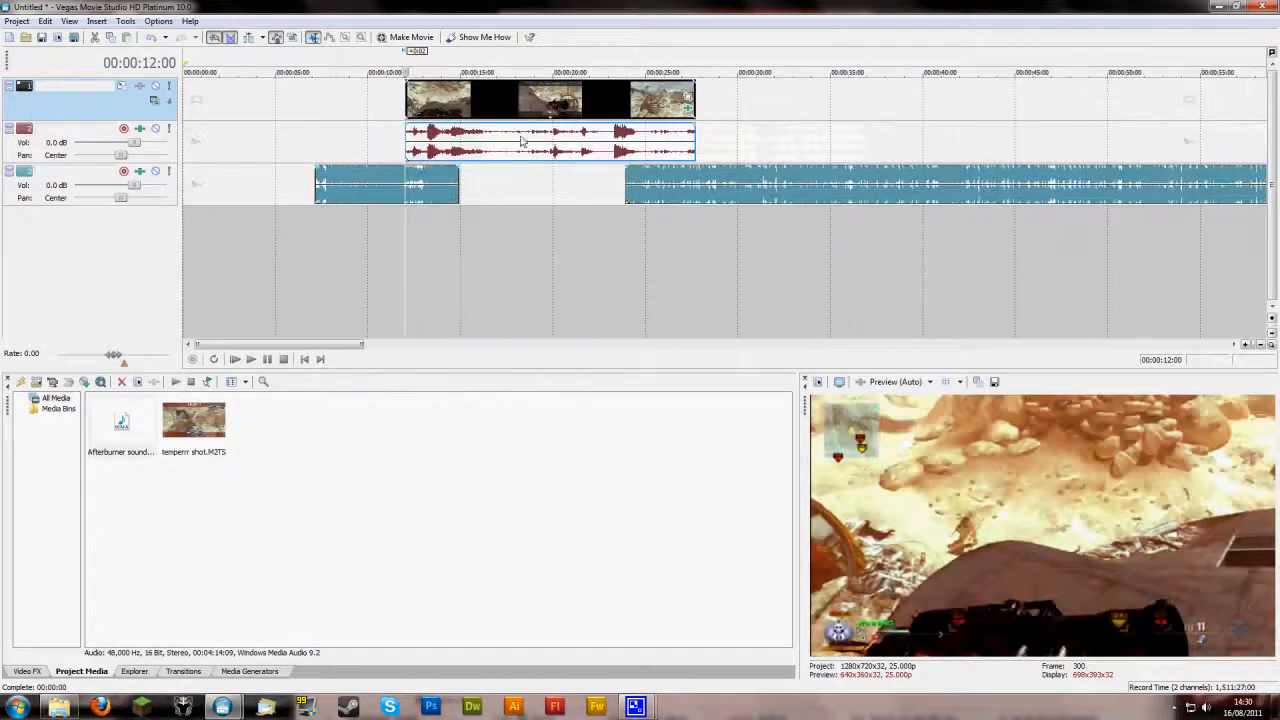
click(406, 176)
key(s)
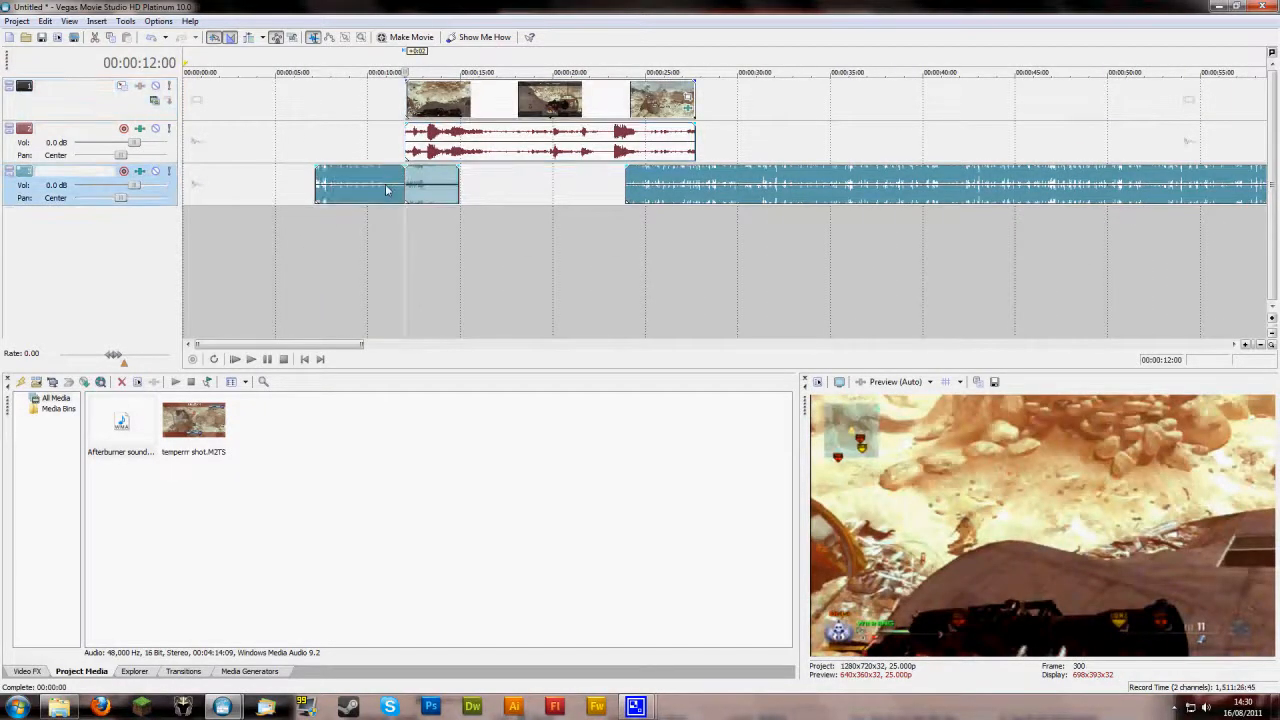
click(387, 192)
key(Delete)
- Delete the long leftover song piece that starts at about 24 seconds
click(687, 186)
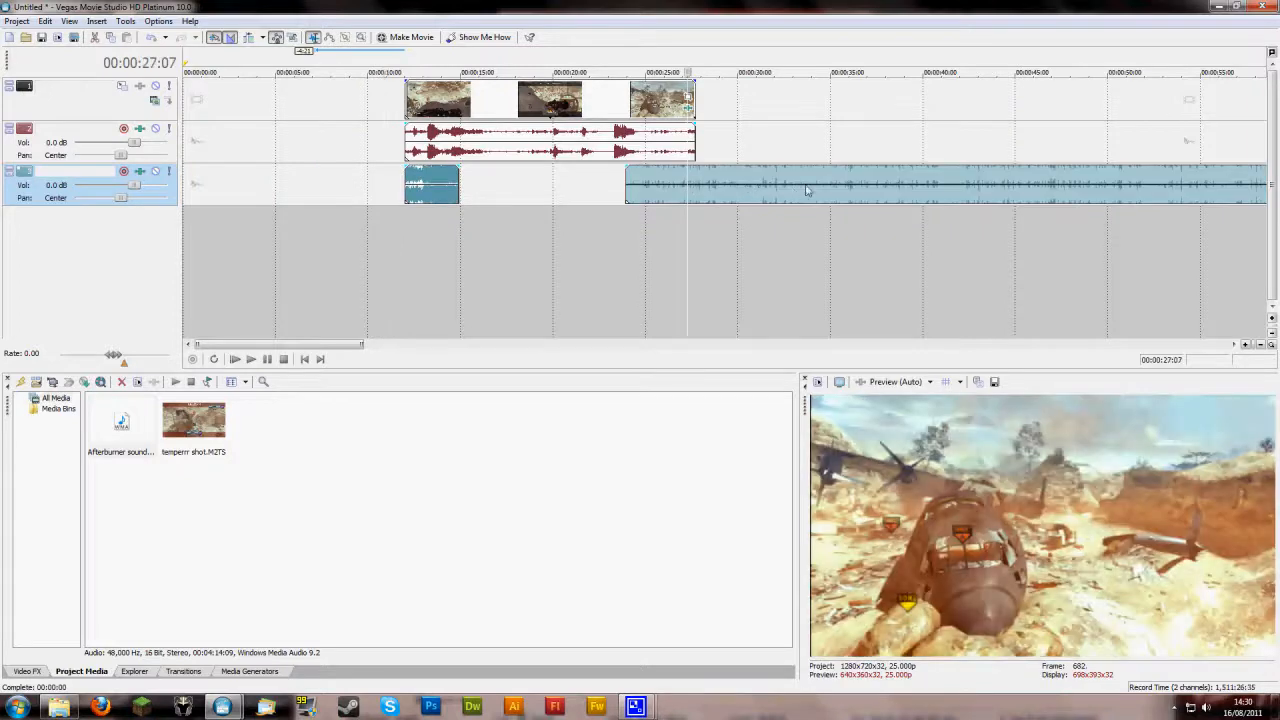
scroll(806, 190, down, 3)
key(Delete)
scroll(325, 85, up, 5)
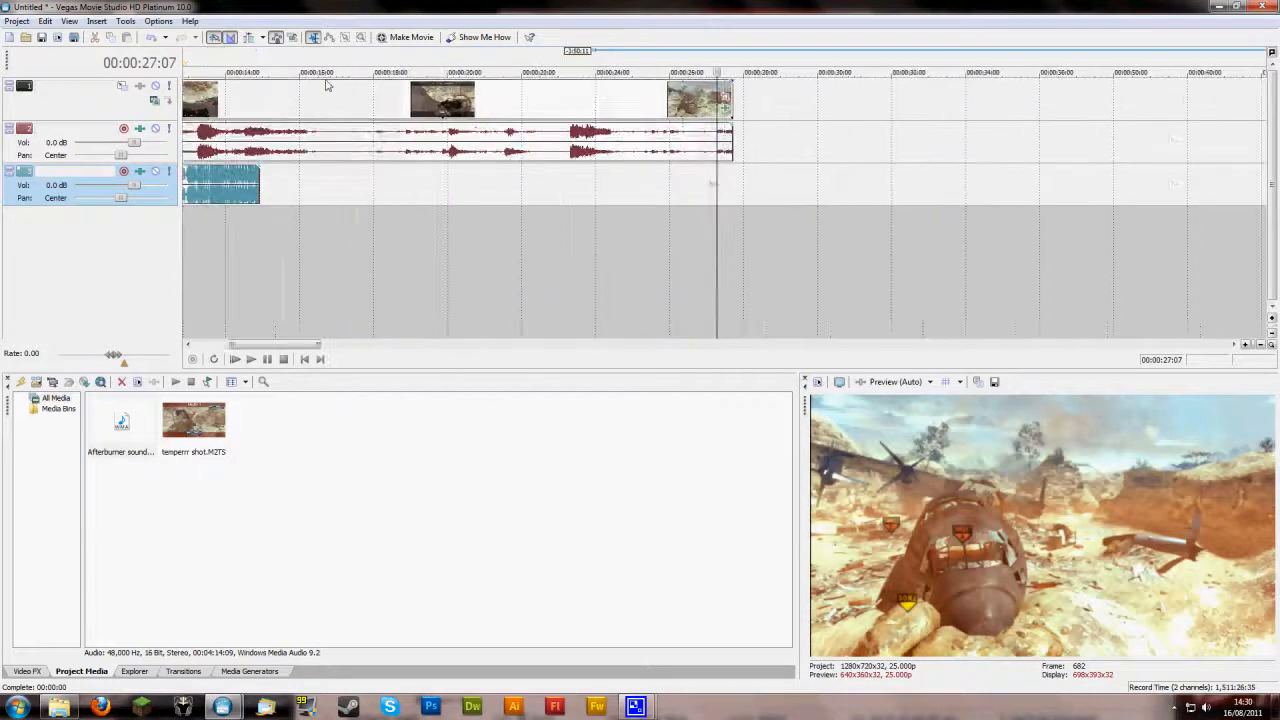
scroll(251, 90, down, 4)
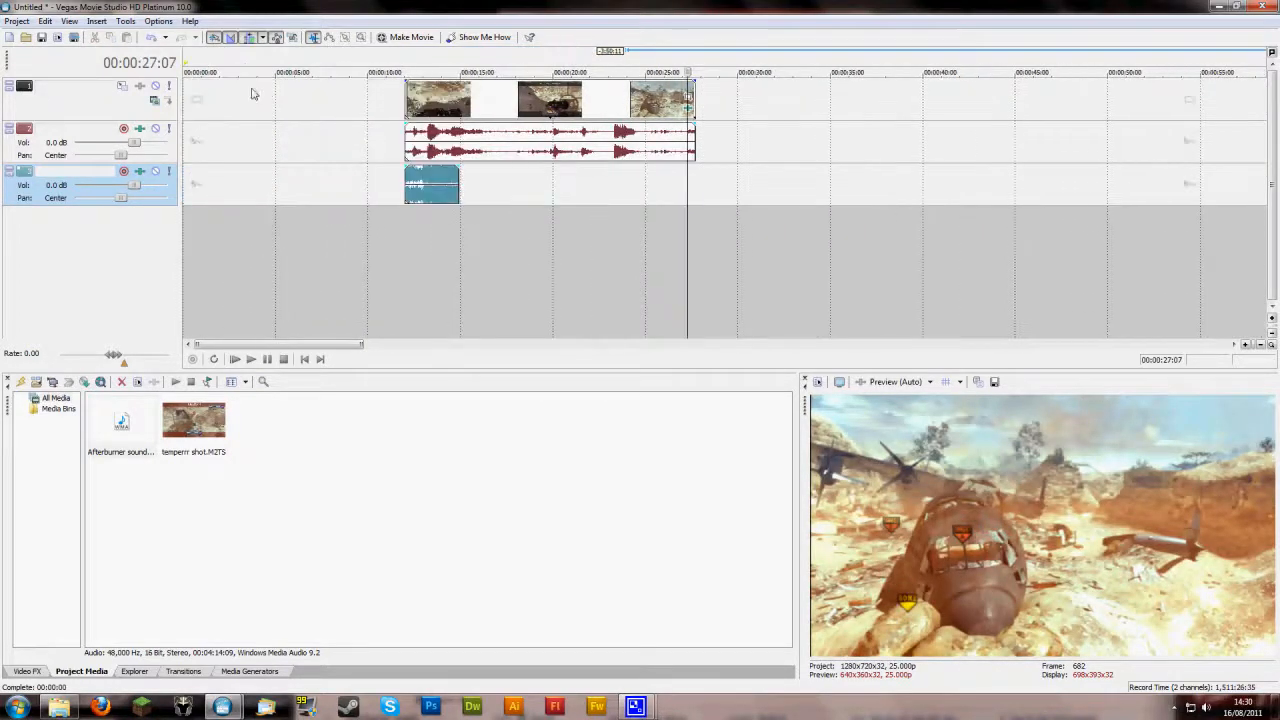
- Move the gameplay clip and the trimmed song section to the timeline's start and play them from the beginning
drag(341, 105, 192, 104)
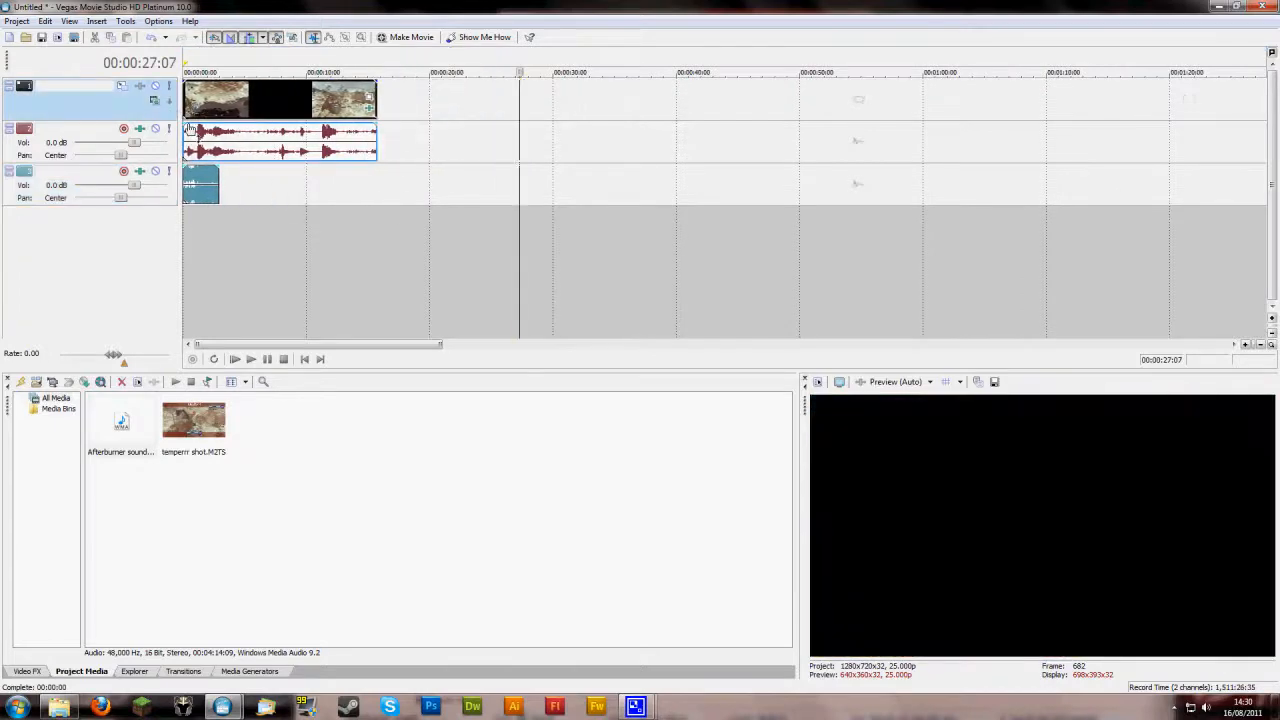
click(234, 360)
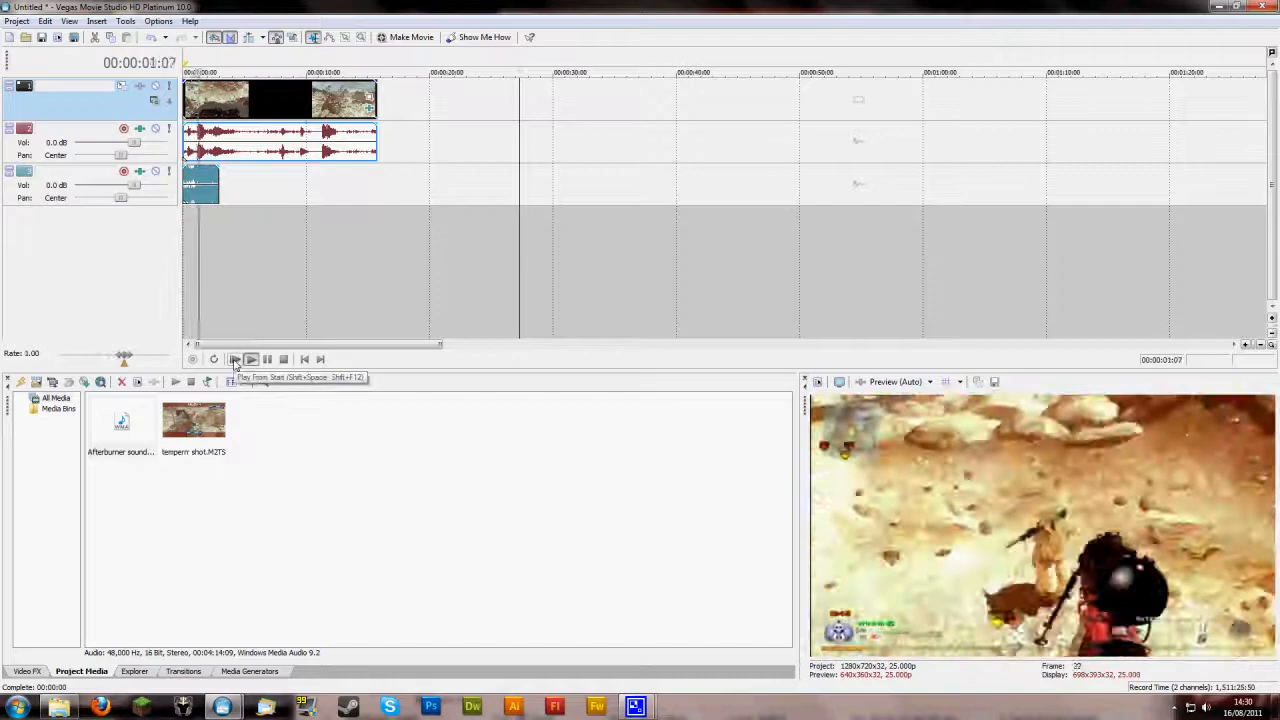
drag(123, 355, 113, 355)
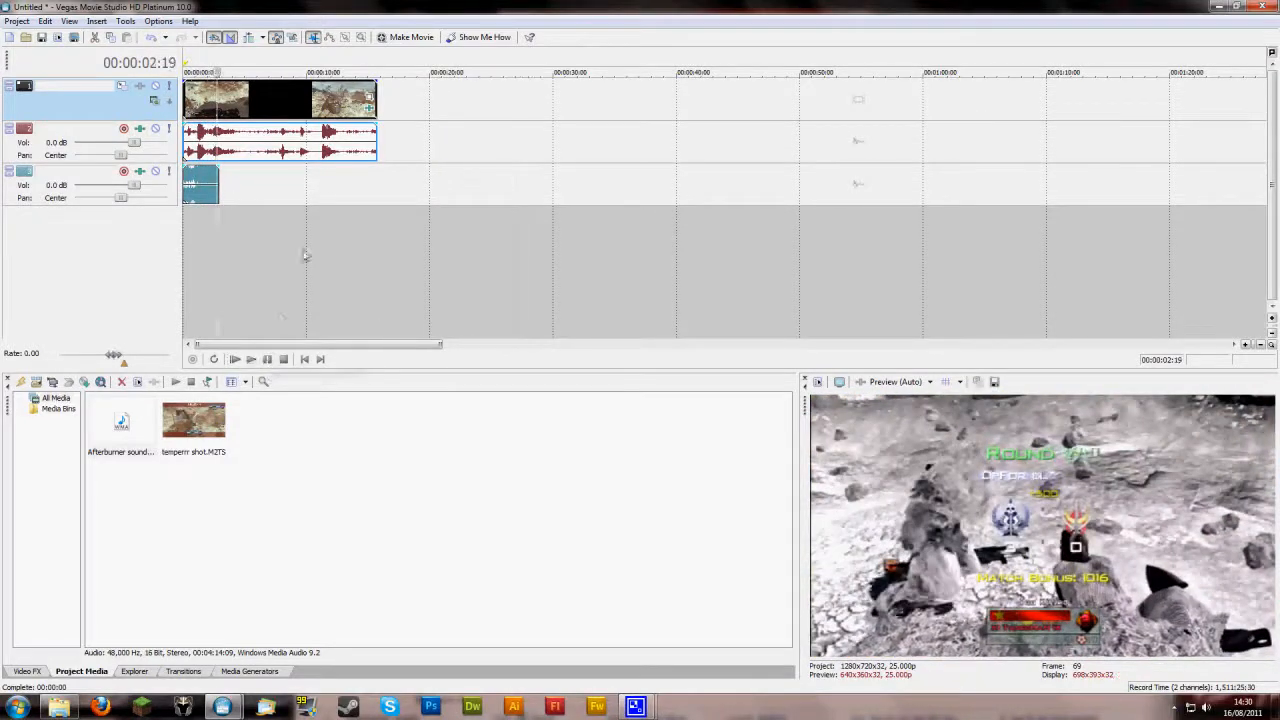
- Add the Sony Glow effect to the gameplay clip's effect chain after Color Curves
scroll(350, 123, up, 2)
click(562, 99)
click(609, 310)
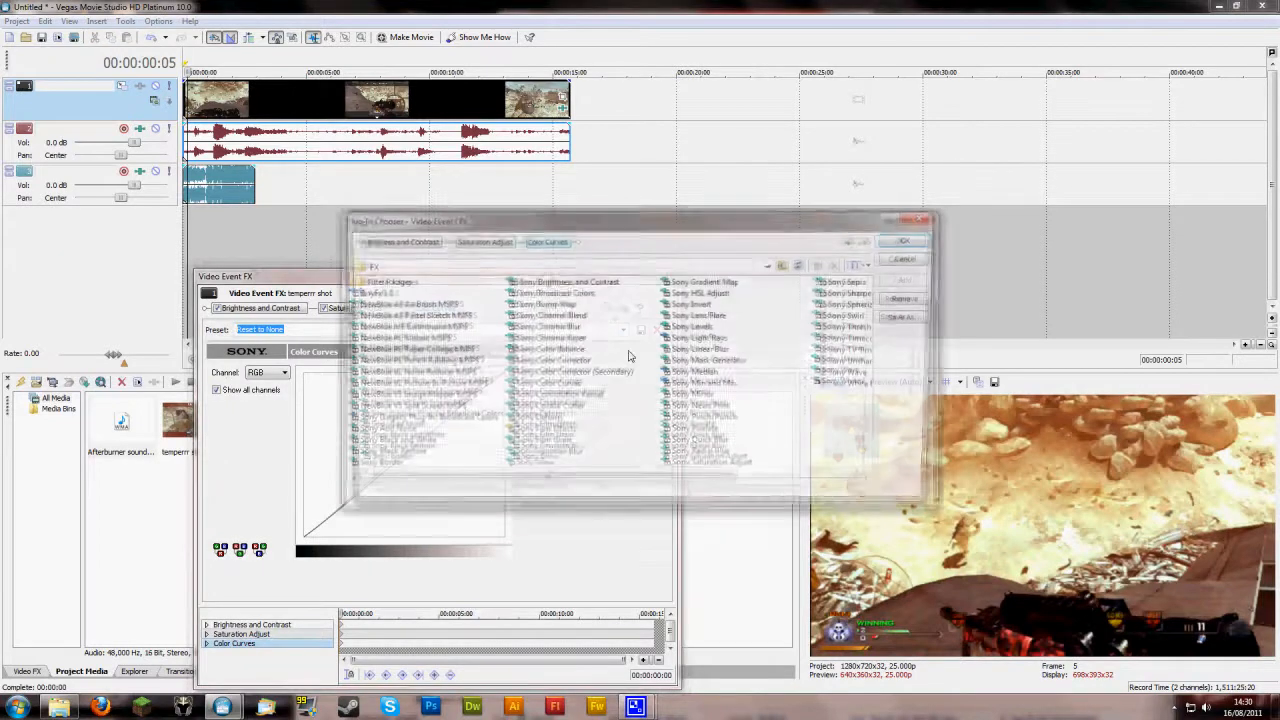
mouse_move(560, 479)
mouse_down()
mouse_move(700, 479)
mouse_move(541, 476)
mouse_up()
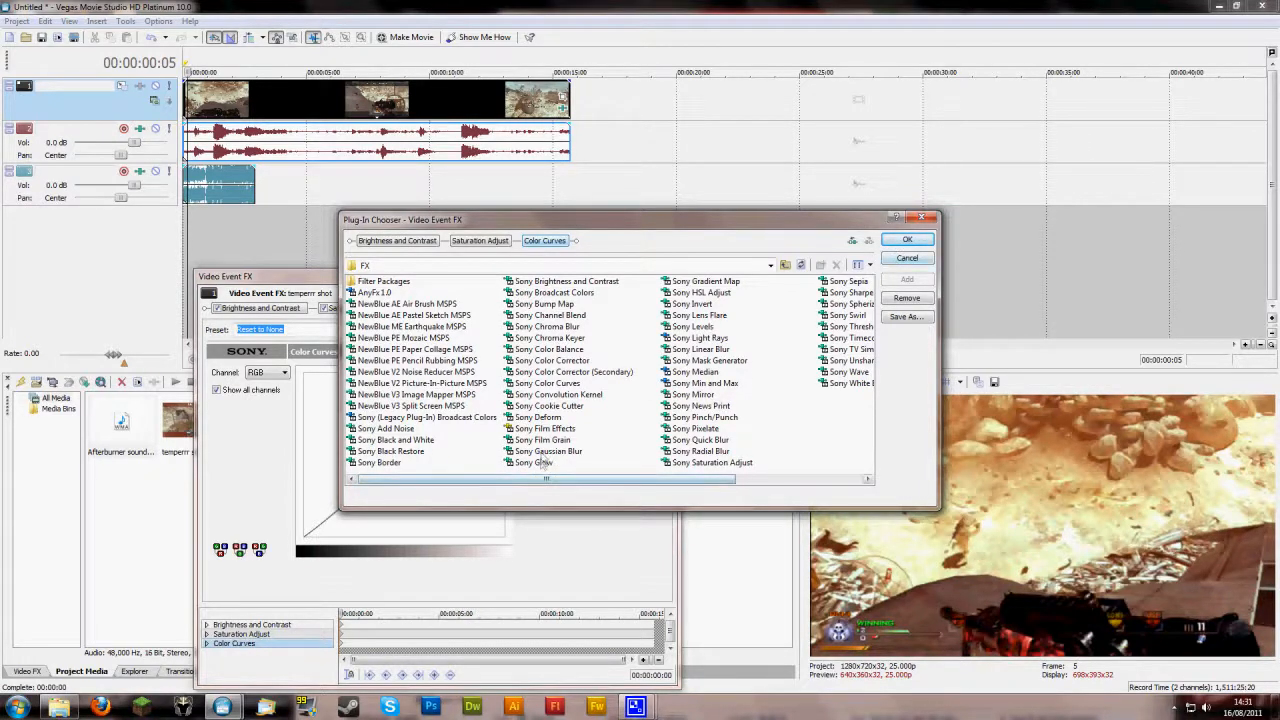
click(906, 279)
click(906, 240)
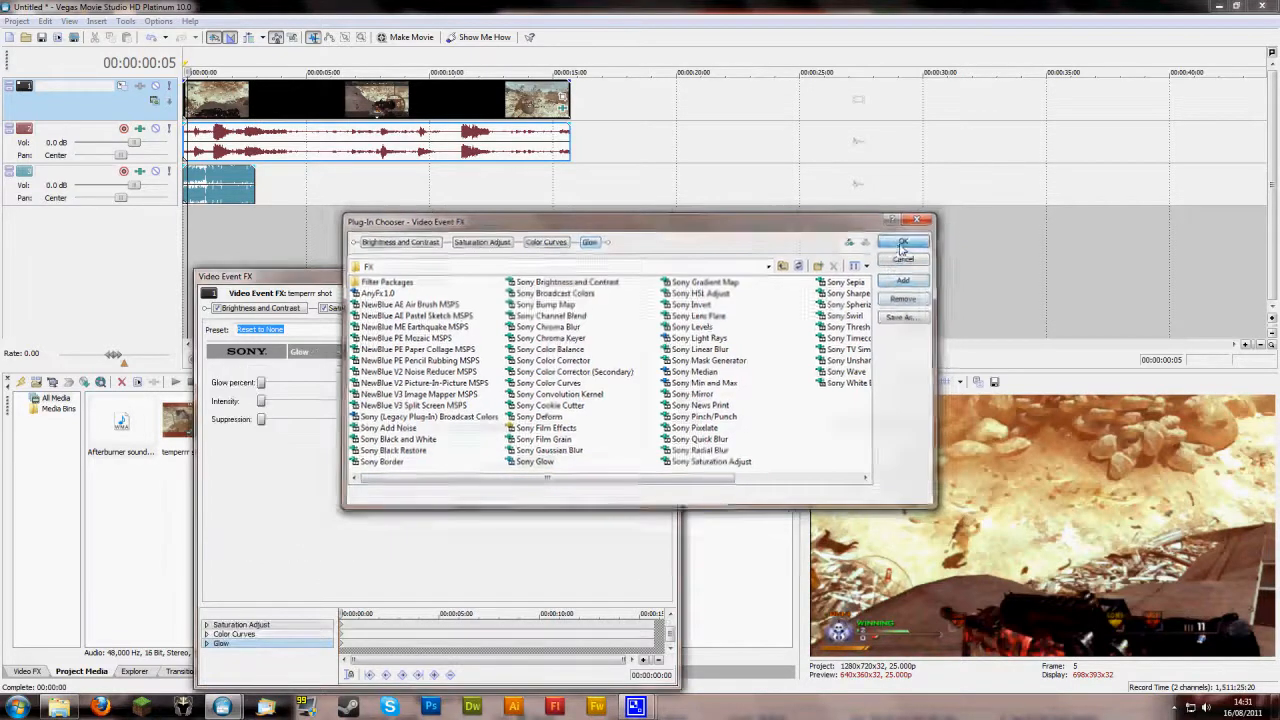
- Play the opening of the timeline and locate the gunshot and drop at 00:00:01:06
click(225, 192)
scroll(300, 200, up, 10)
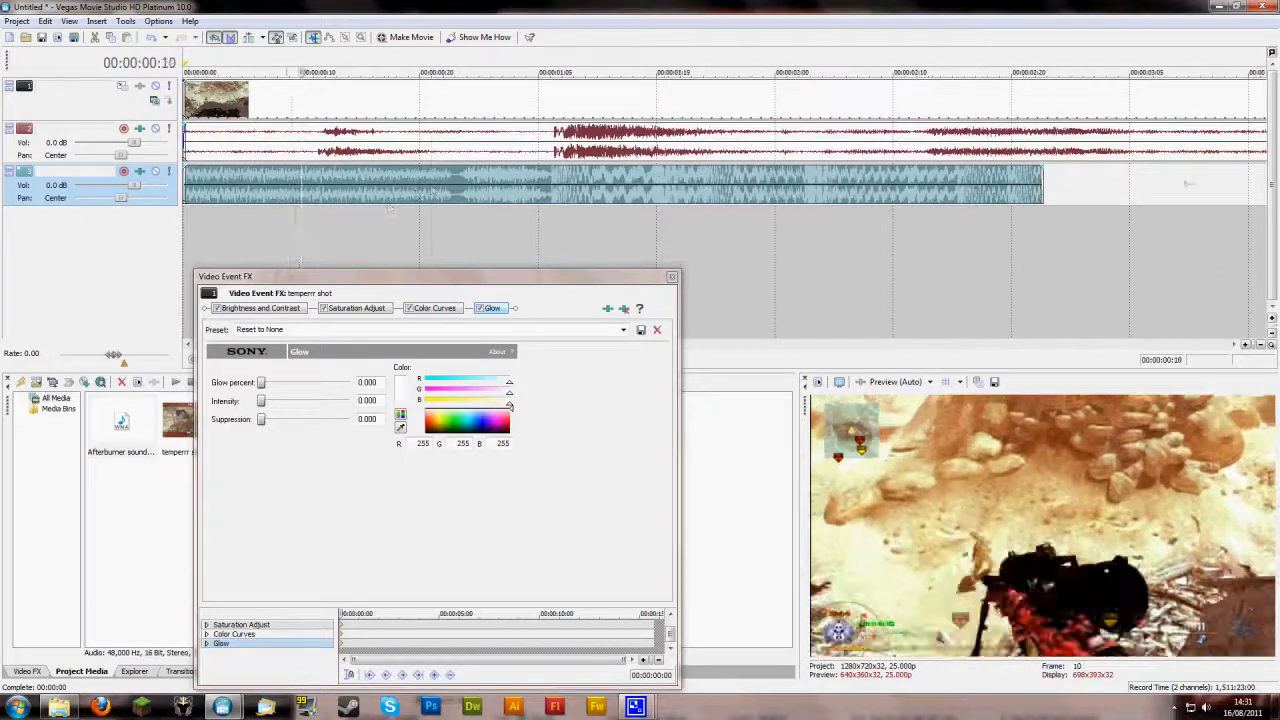
click(257, 187)
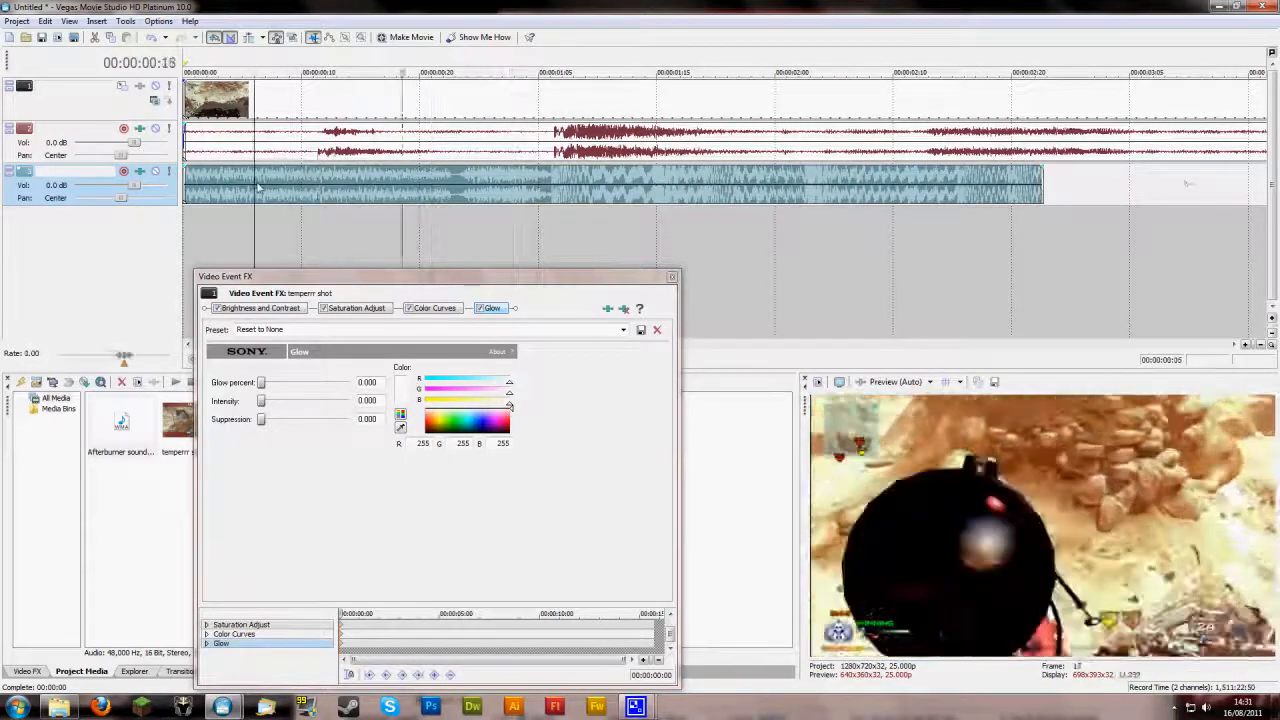
scroll(250, 188, down, 8)
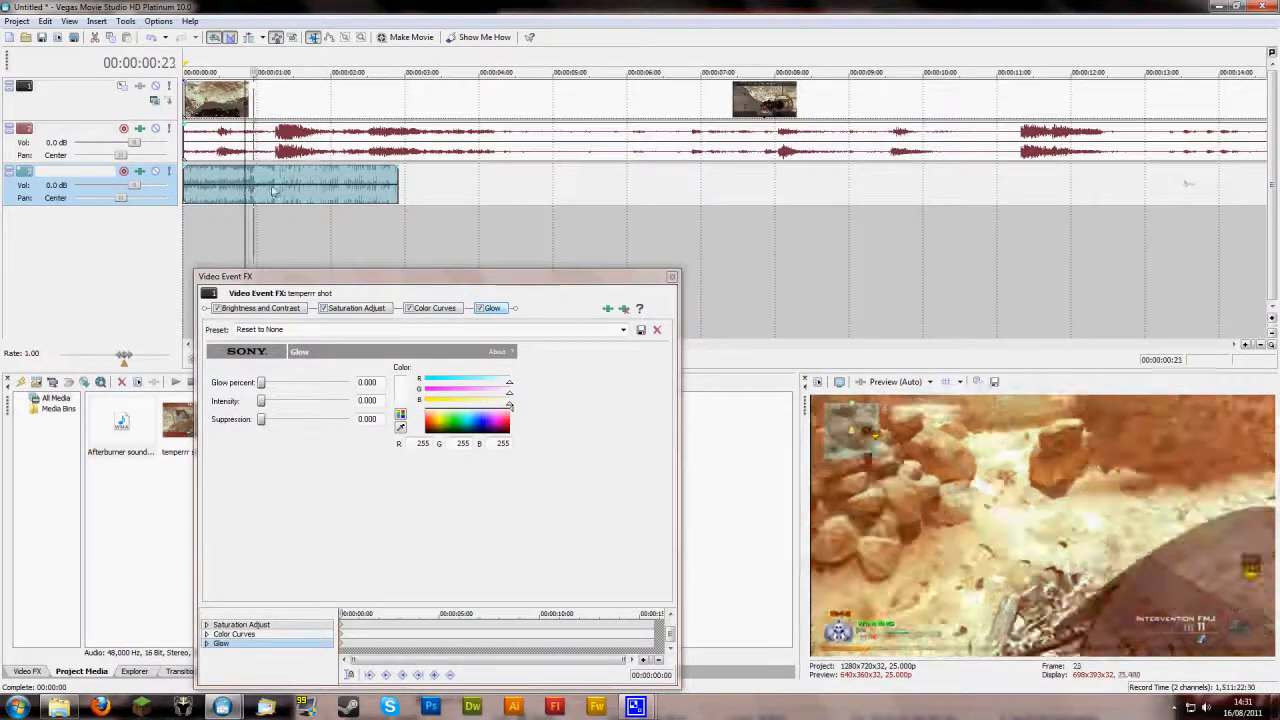
scroll(287, 188, up, 8)
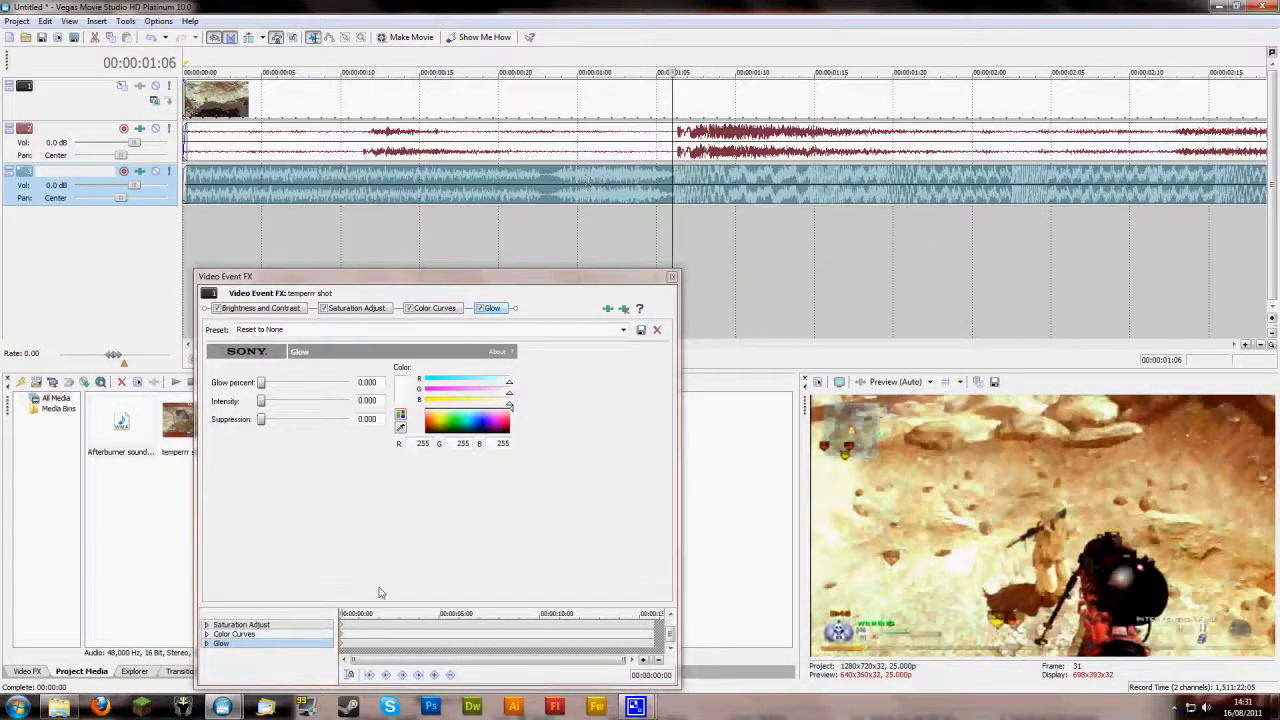
- Add Glow keyframes at 00:00:01:05, 00:00:01:06 and 00:00:01:07, and select the middle one
mouse_move(344, 614)
mouse_down()
mouse_move(396, 612)
mouse_move(341, 610)
mouse_move(370, 603)
mouse_move(362, 612)
mouse_up()
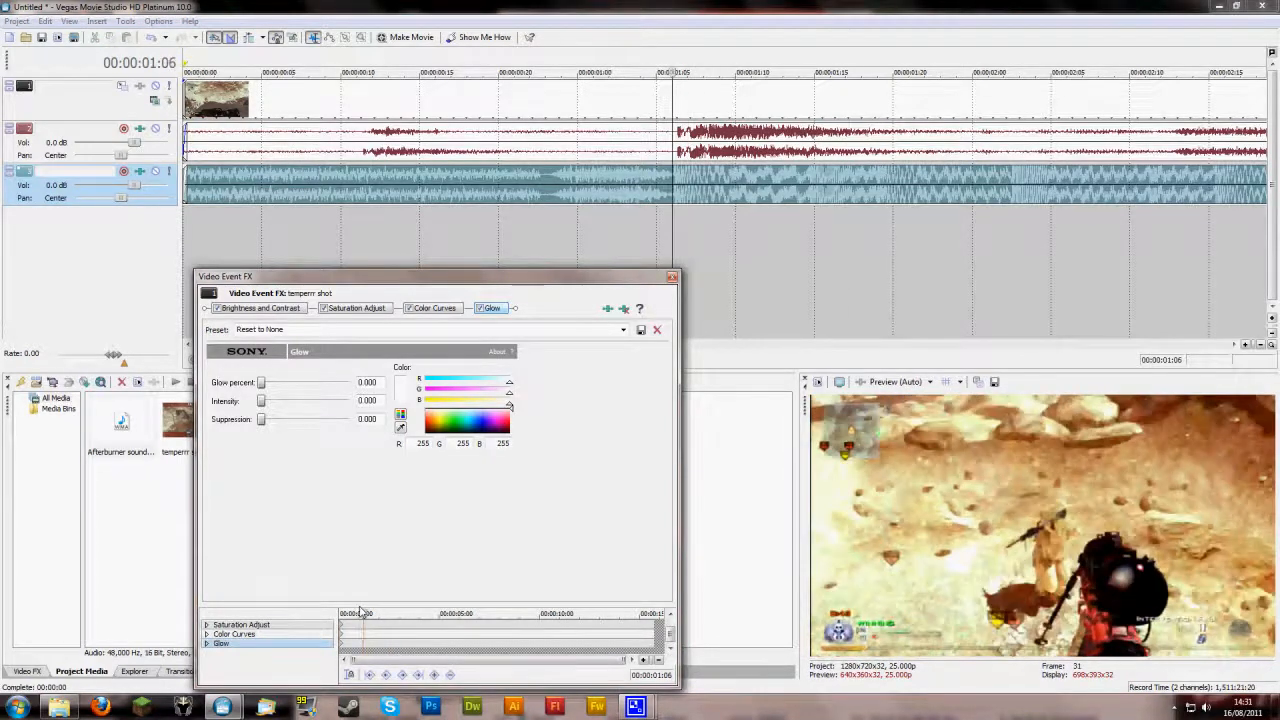
scroll(452, 648, up, 2)
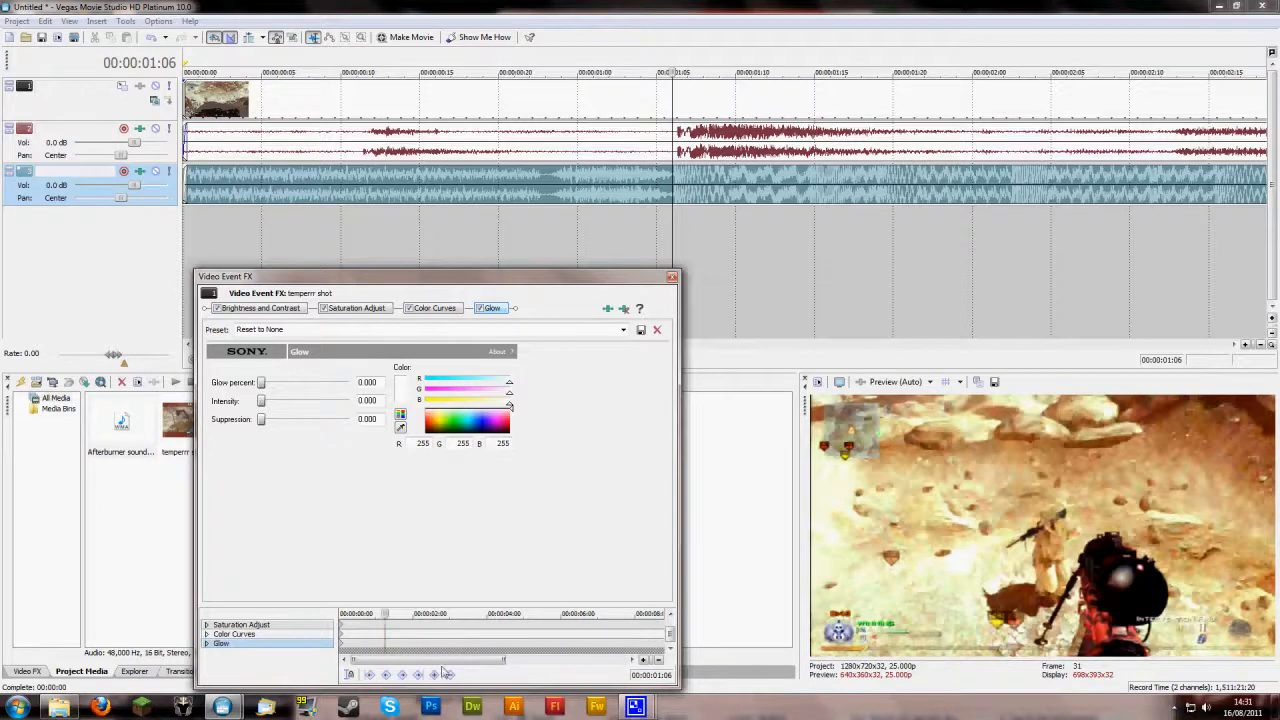
key(Left)
scroll(441, 652, up, 3)
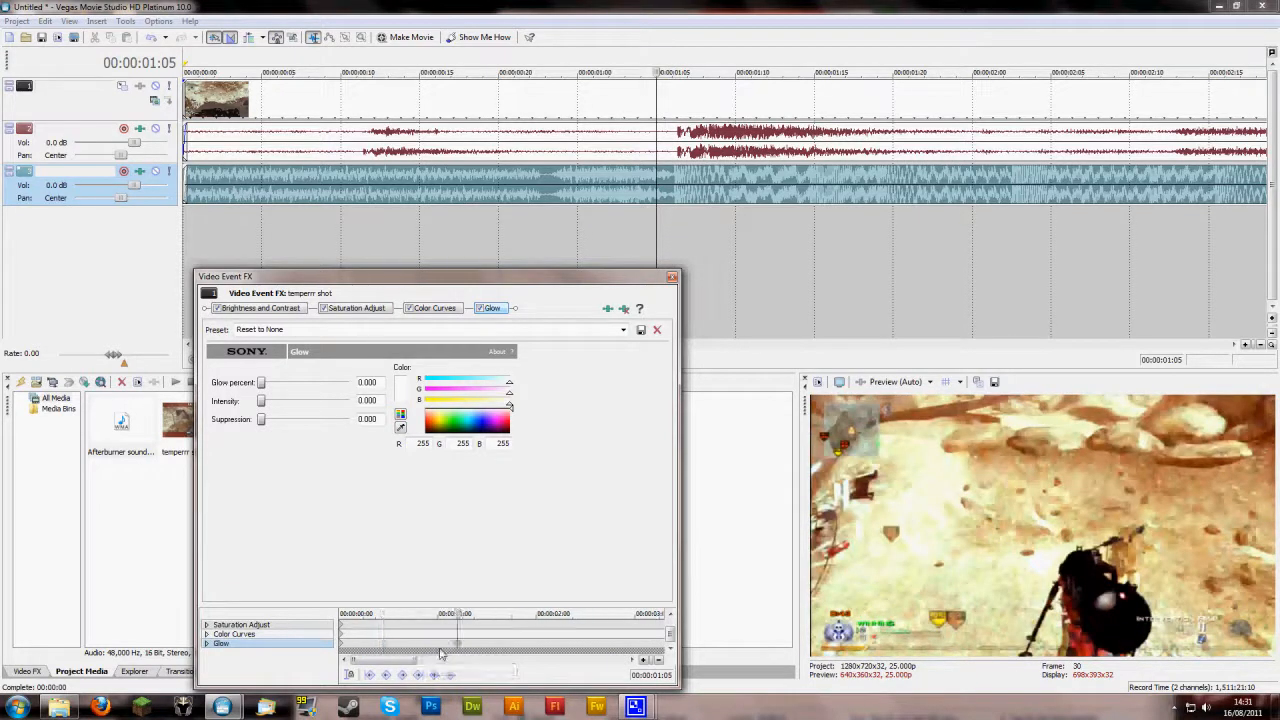
click(436, 675)
scroll(446, 668, up, 2)
scroll(445, 660, up, 2)
click(437, 675)
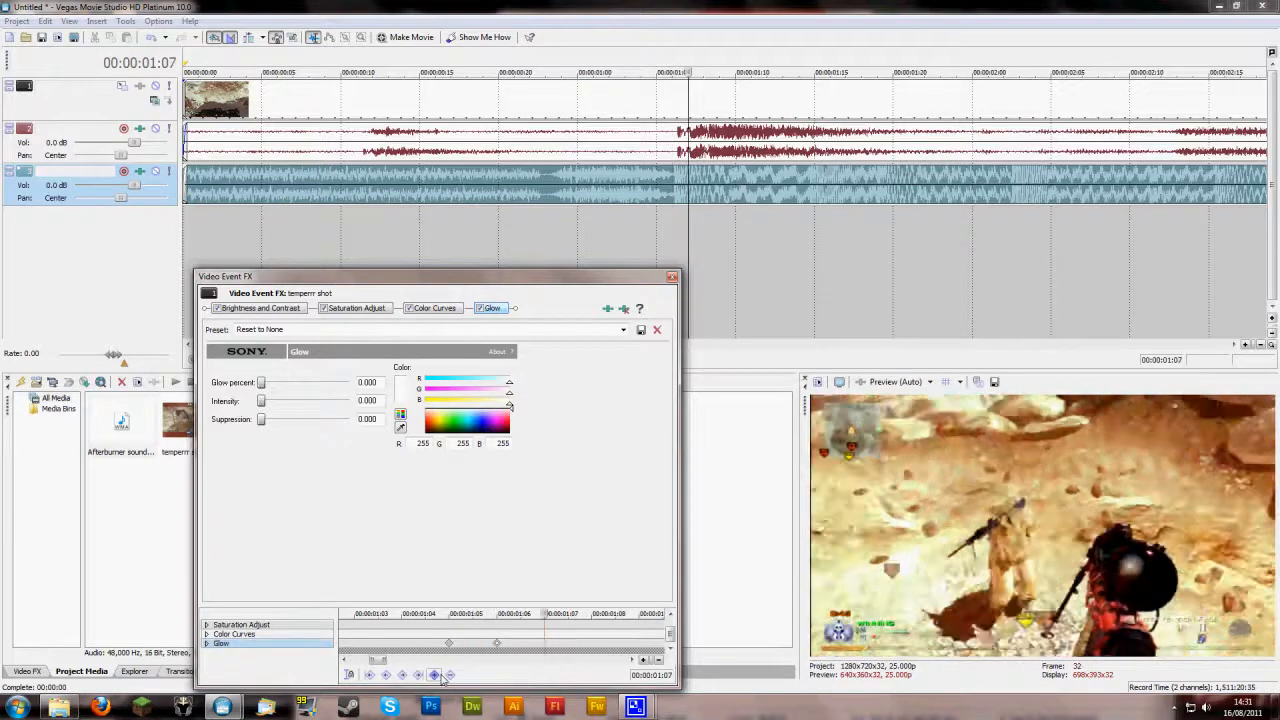
click(500, 648)
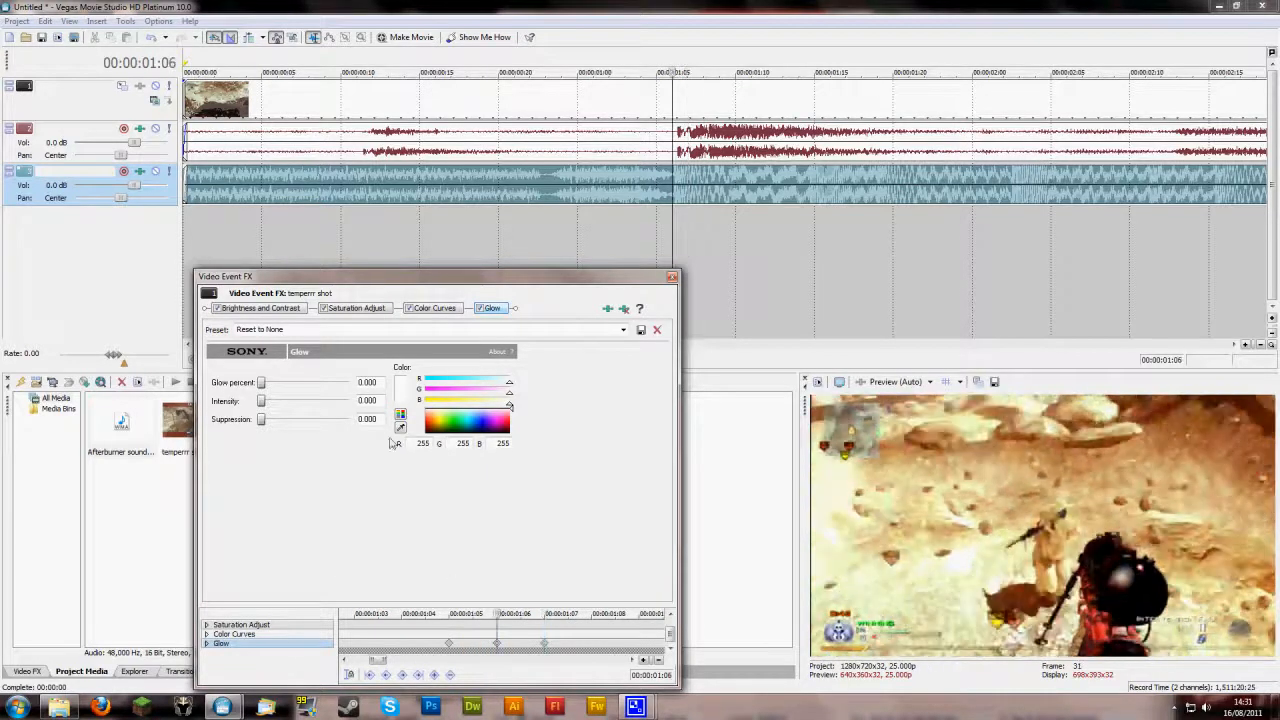
- Set the Glow intensity of the keyframe at 00:00:01:06 to 0.908 and compare it with the preceding keyframe
drag(265, 403, 268, 404)
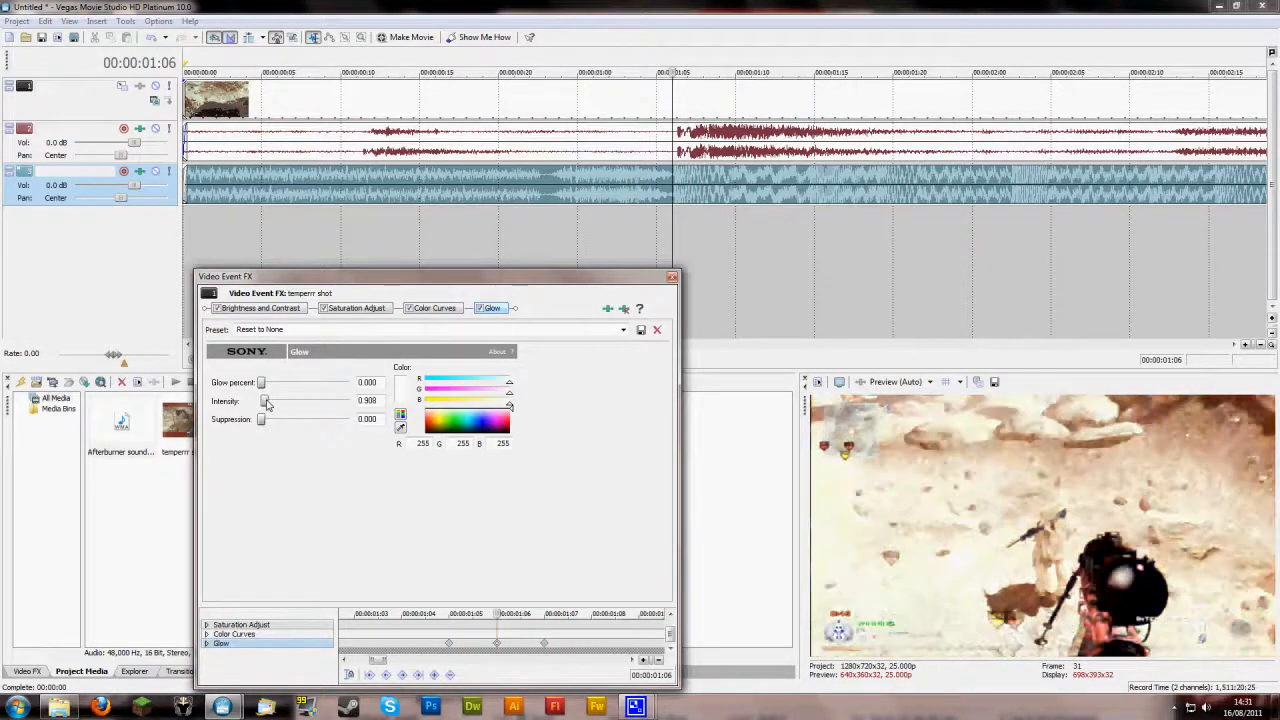
mouse_move(497, 613)
mouse_down()
mouse_move(452, 613)
mouse_move(540, 613)
mouse_move(484, 614)
mouse_up()
click(499, 646)
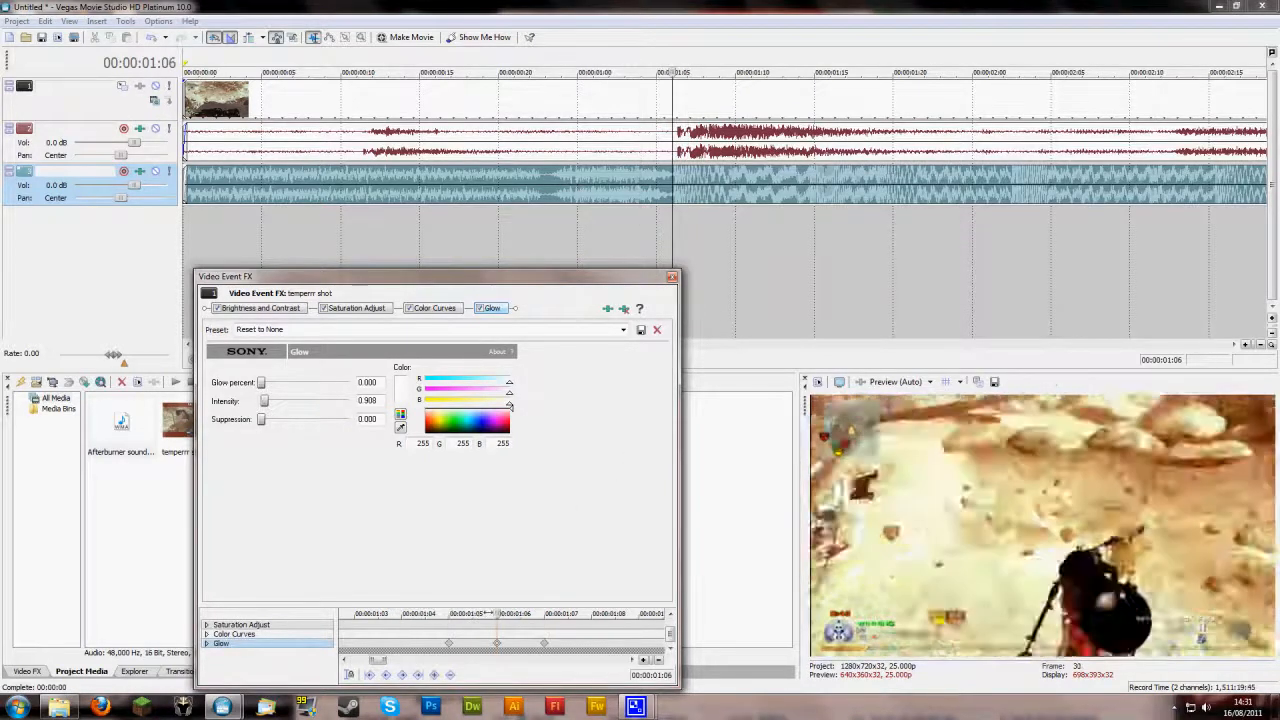
click(451, 645)
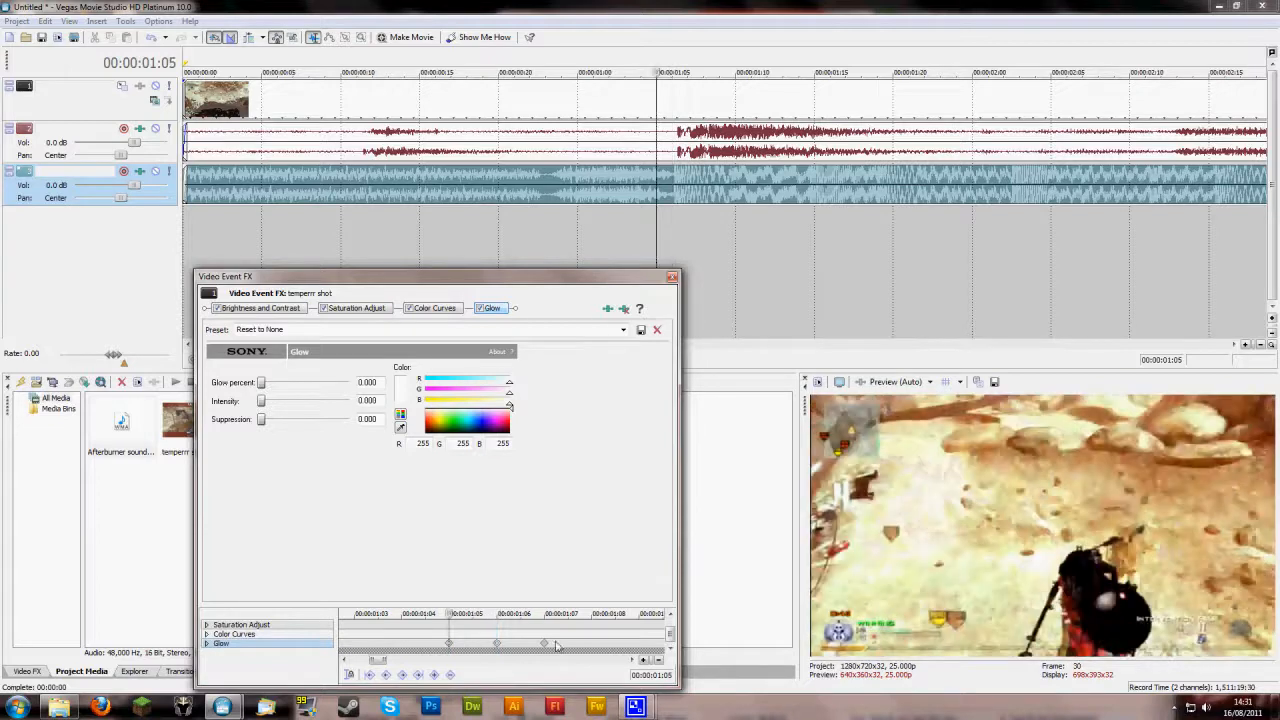
- Delete the Glow keyframes at 00:00:01:05 and 00:00:01:07, leaving only the one at 00:00:01:06
click(544, 646)
click(498, 646)
right_click(498, 646)
click(508, 640)
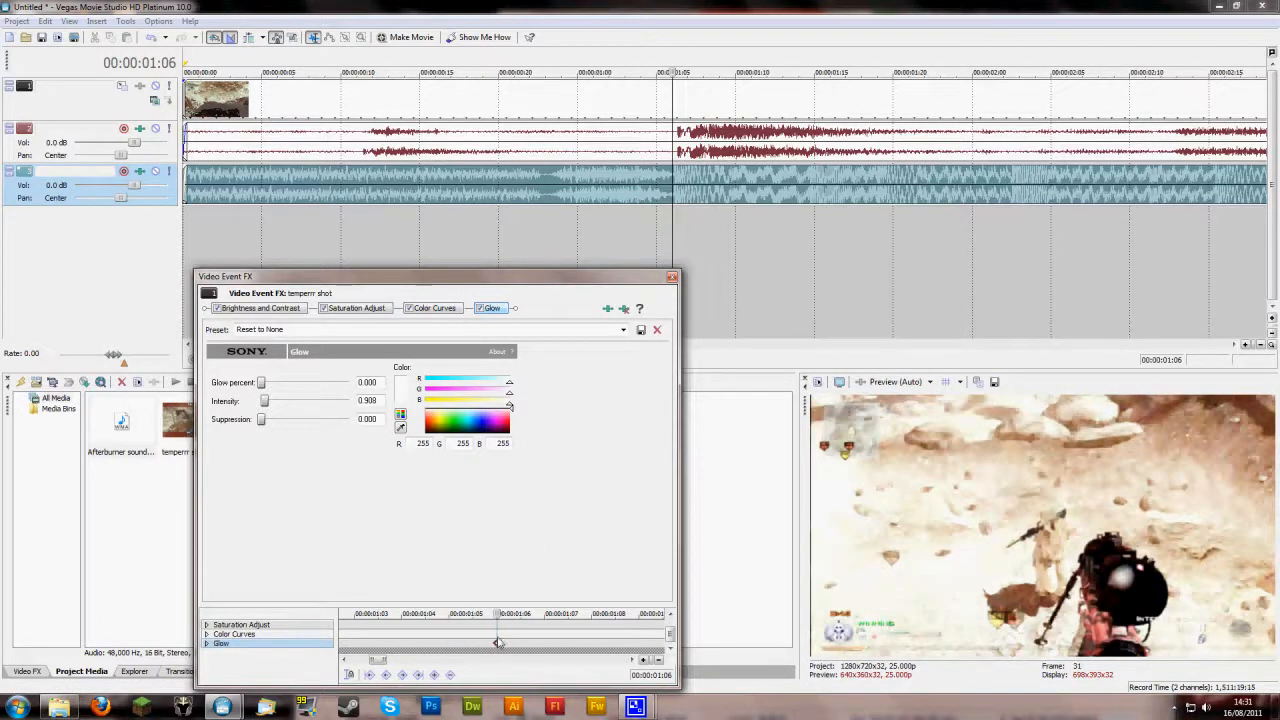
- Scrub back through the clip and add an earlier Glow keyframe at 00:00:00:23
scroll(498, 643, down, 3)
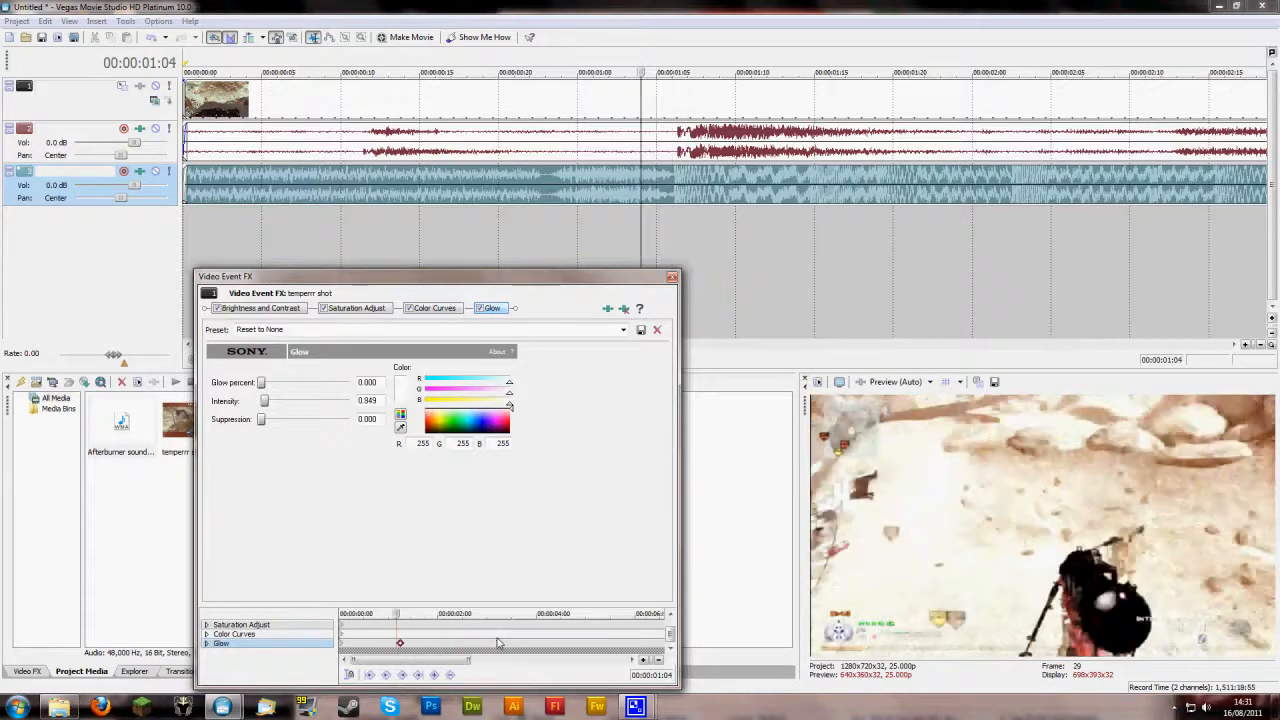
key(Left)
key(Left)
key(Left)
key(Left)
key(Left)
key(Left)
key(Left)
key(Left)
key(Left)
key(Left)
key(Left)
key(Left)
key(Left)
key(Left)
key(Left)
key(Left)
key(Left)
key(Left)
key(Left)
key(Left)
key(Right)
key(Right)
key(Right)
key(Right)
key(Right)
key(Right)
key(Right)
key(Right)
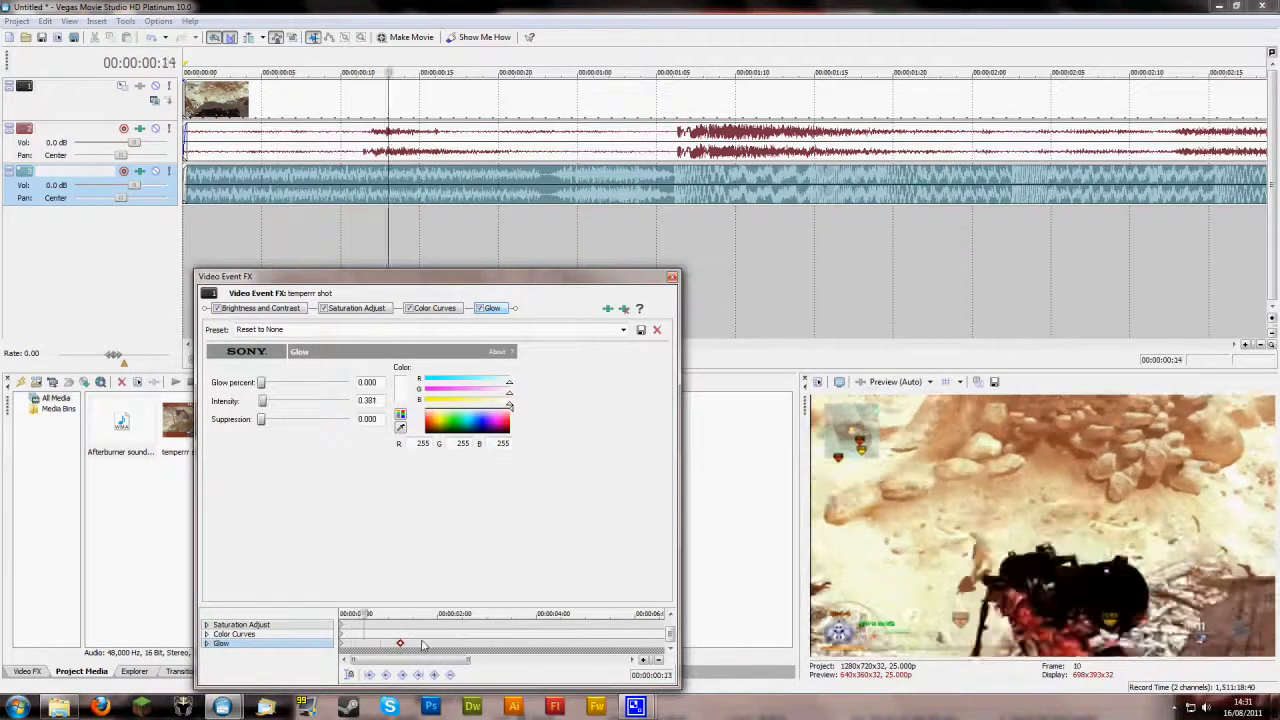
click(434, 675)
key(Left)
key(Left)
key(Left)
key(Left)
key(Left)
key(Left)
key(Left)
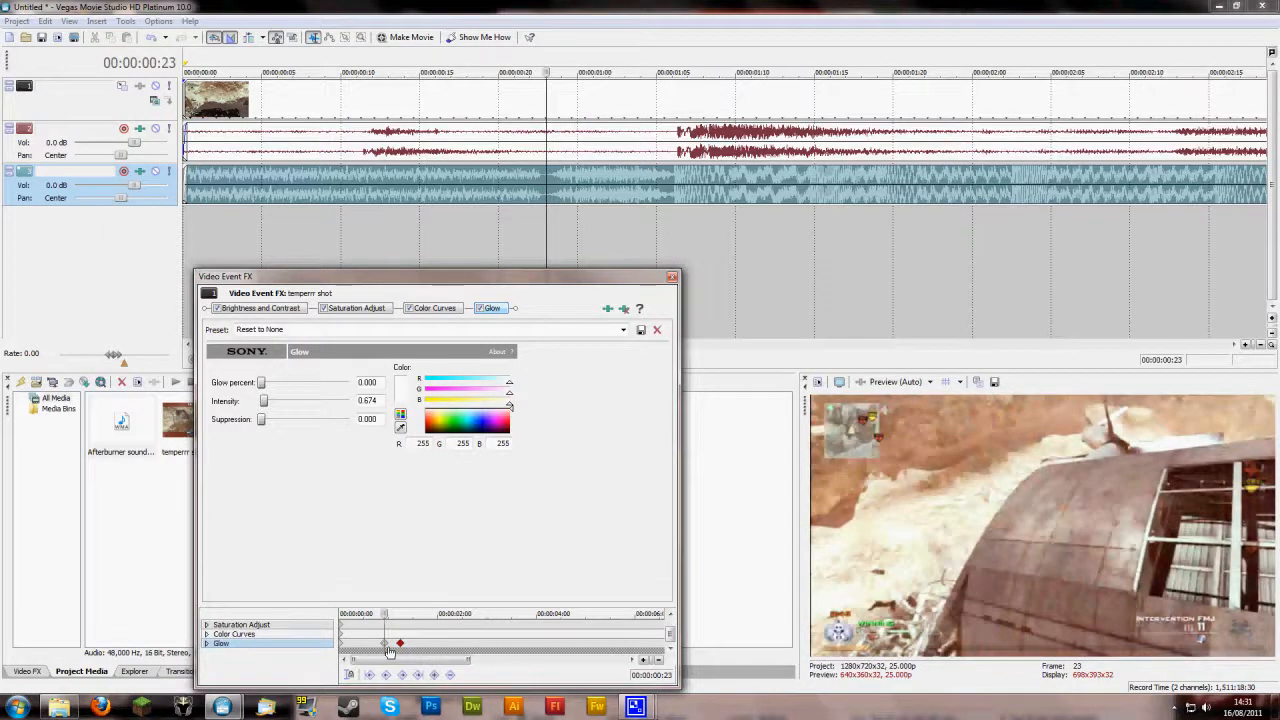
- Raise the Glow intensity on the 00:00:00:23 keyframe and play the clip to preview the flash
right_click(390, 650)
click(370, 541)
drag(264, 401, 279, 402)
key(space)
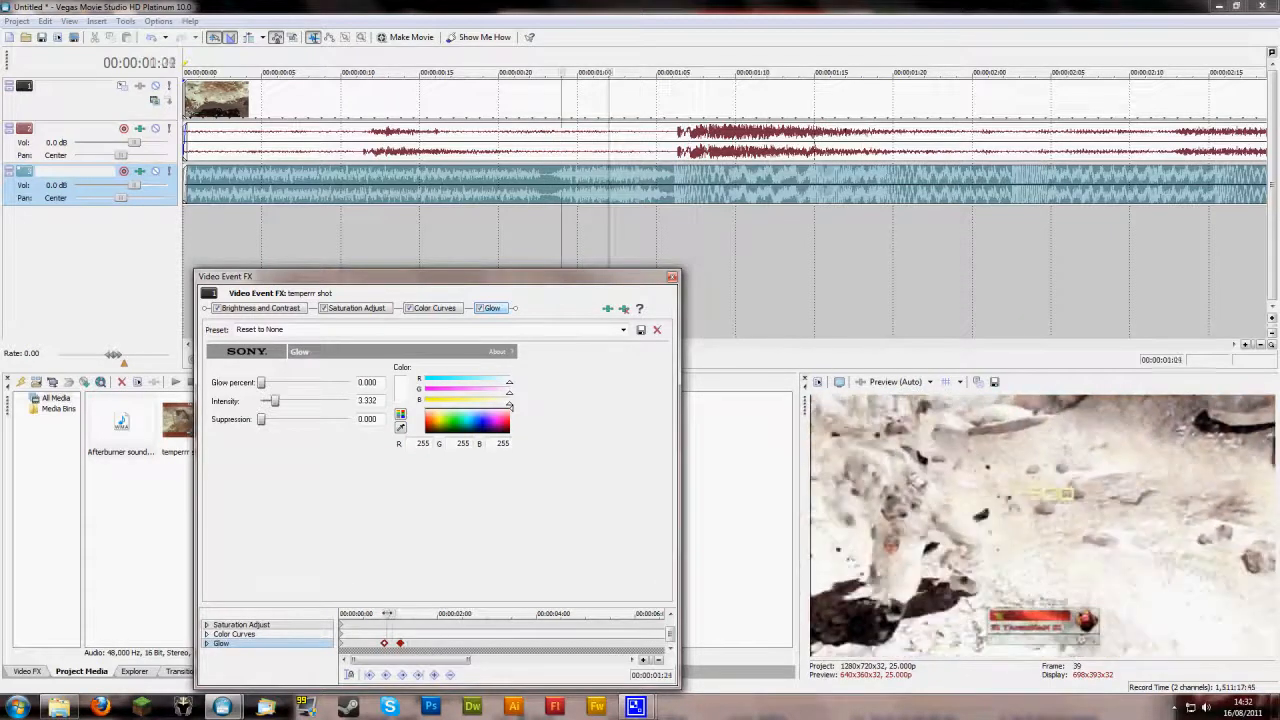
- Stop playback, remove the Glow effect from the gameplay clip's chain and close the Video Event FX window
key(space)
click(641, 328)
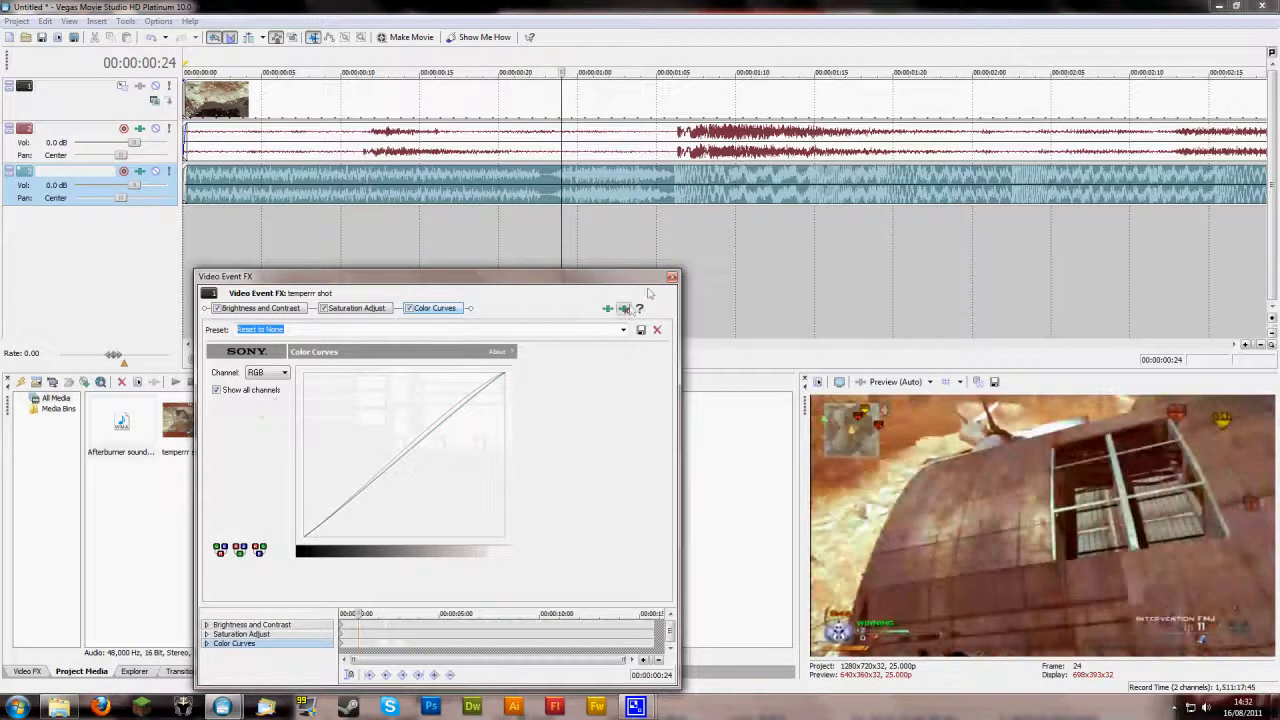
click(672, 277)
- Set the loop region to span the entire gameplay clip, from 00:00:00:00 to 00:00:15:18
scroll(640, 250, down, 10)
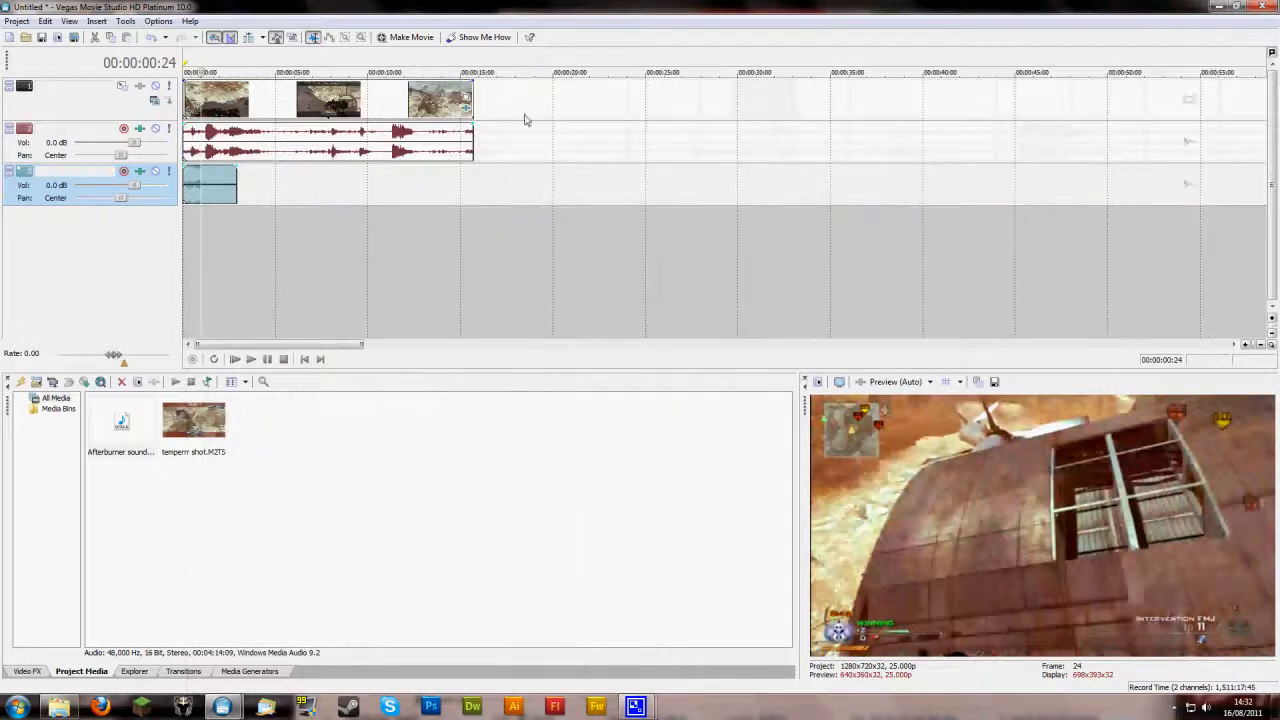
click(470, 100)
drag(475, 65, 309, 68)
click(472, 64)
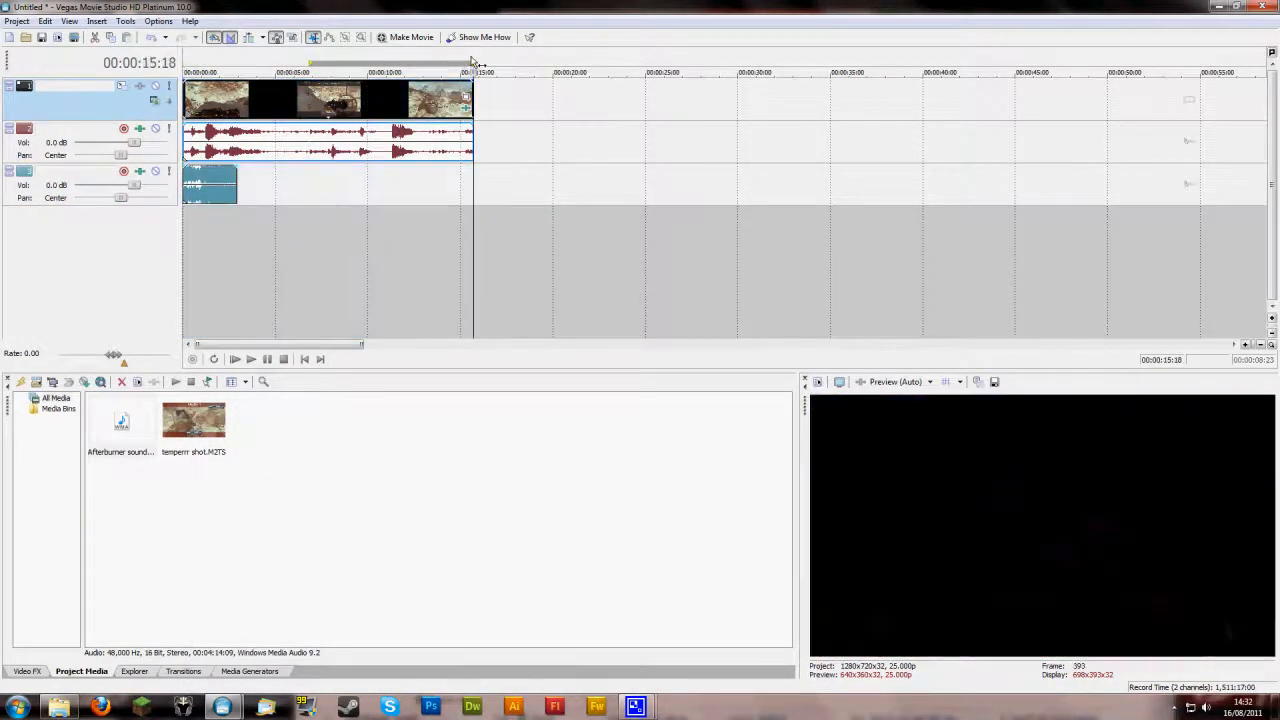
drag(475, 60, 131, 63)
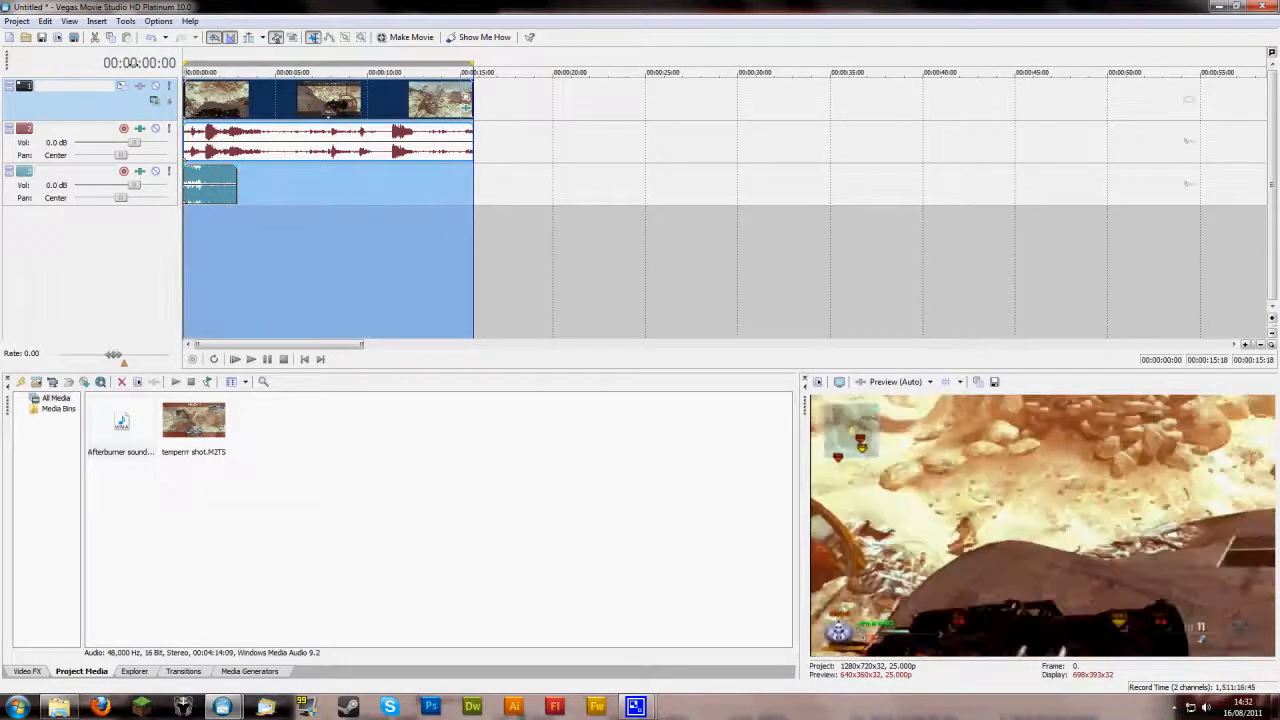
- Start a Render As of the loop region to the Desktop with the file name hnfmnfzdnf
click(73, 38)
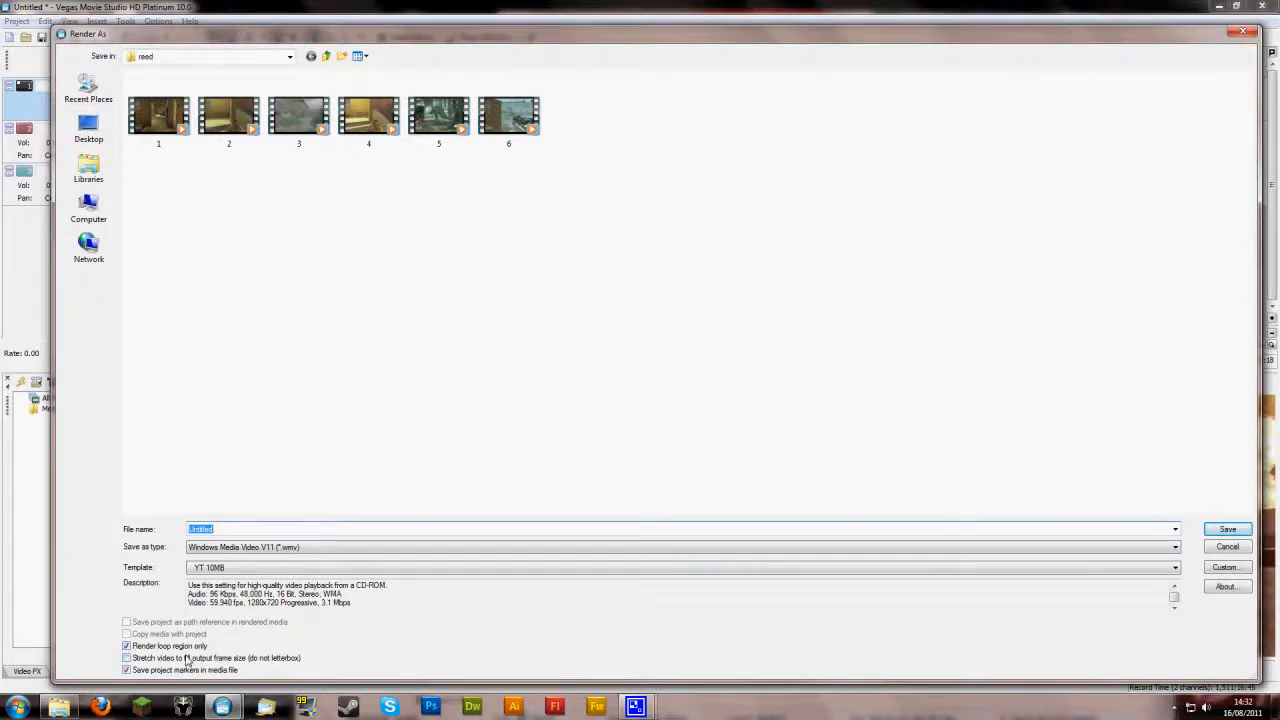
click(86, 133)
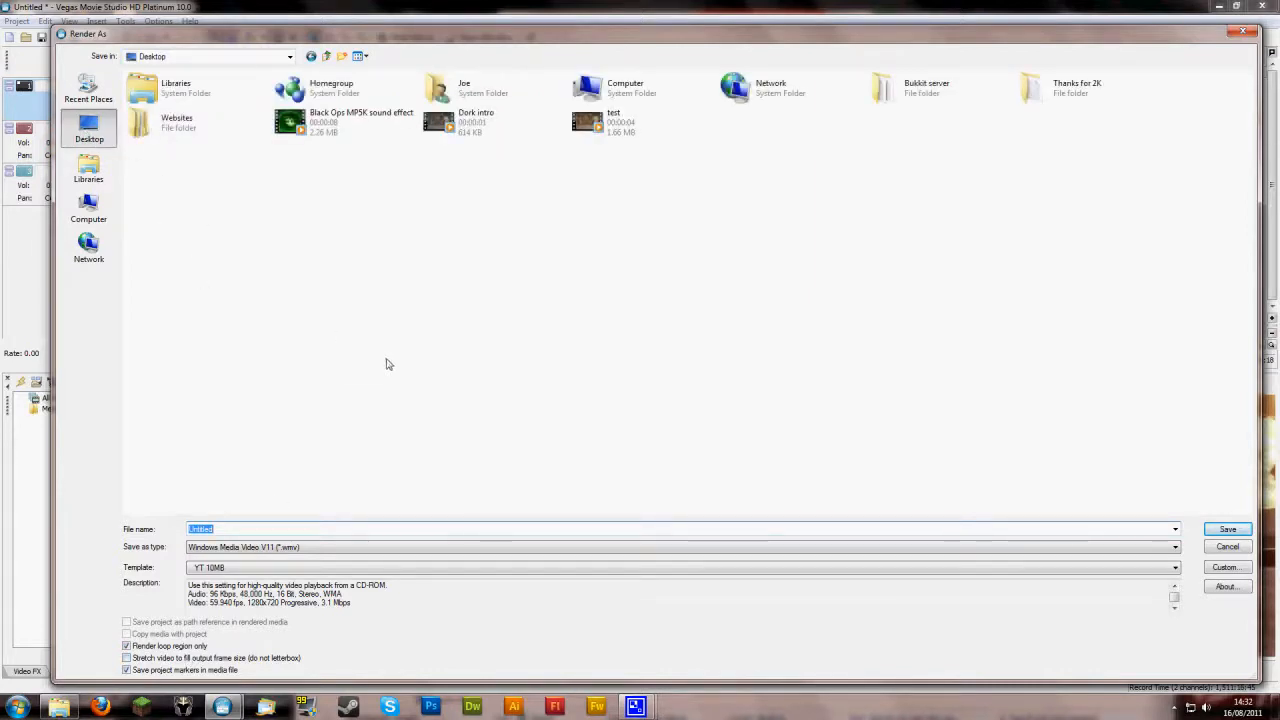
text(hnfmnfzdnf)
- Review the output format choices and the audio and video custom settings of the YT 10MB template
click(325, 552)
click(312, 551)
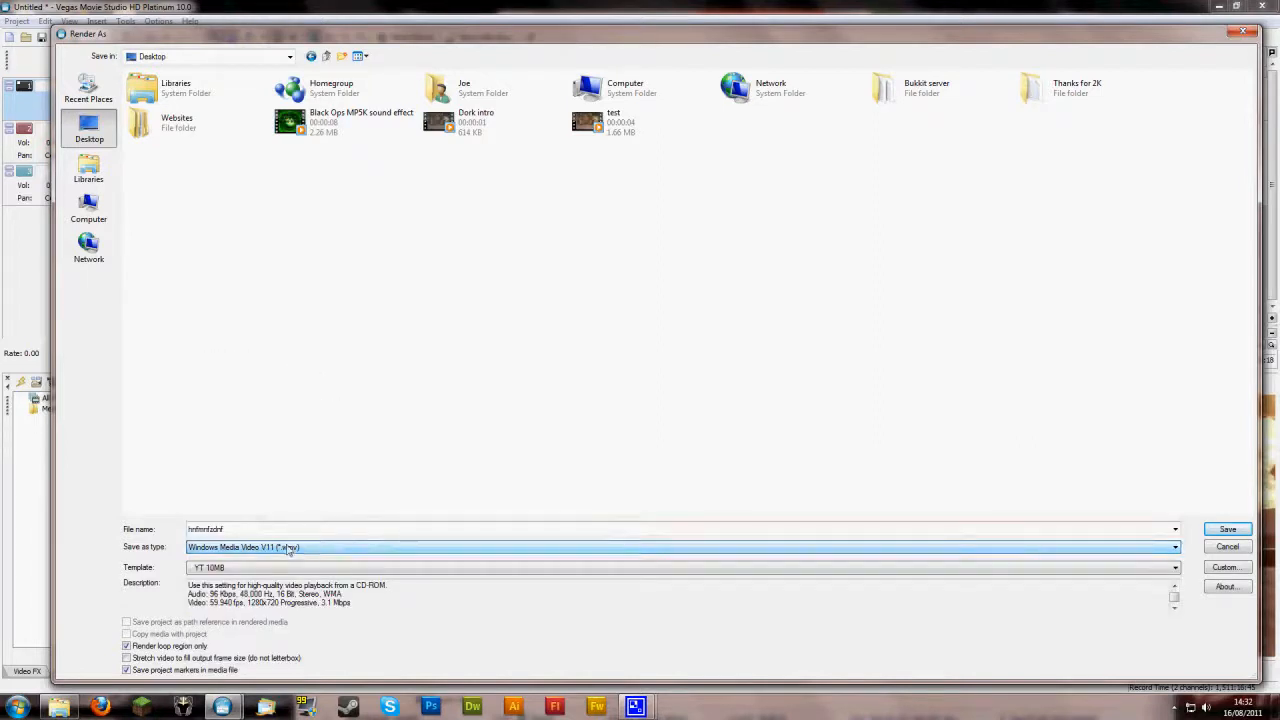
click(289, 550)
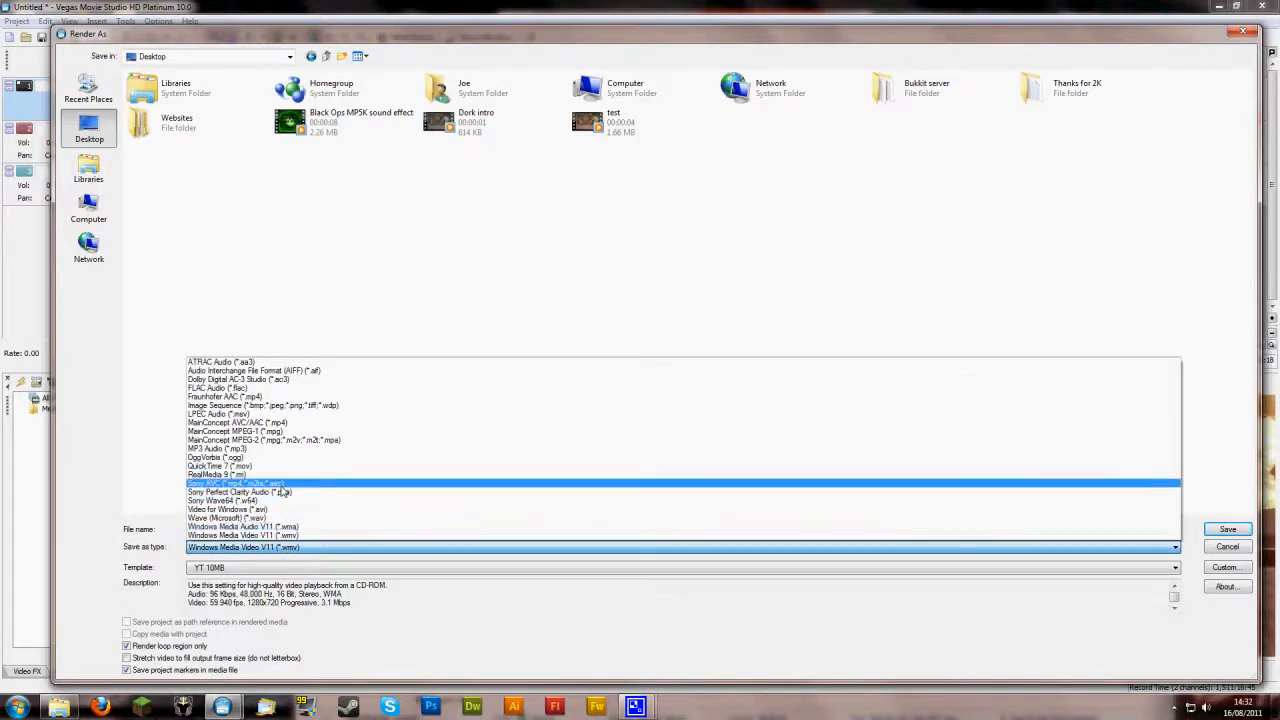
click(303, 549)
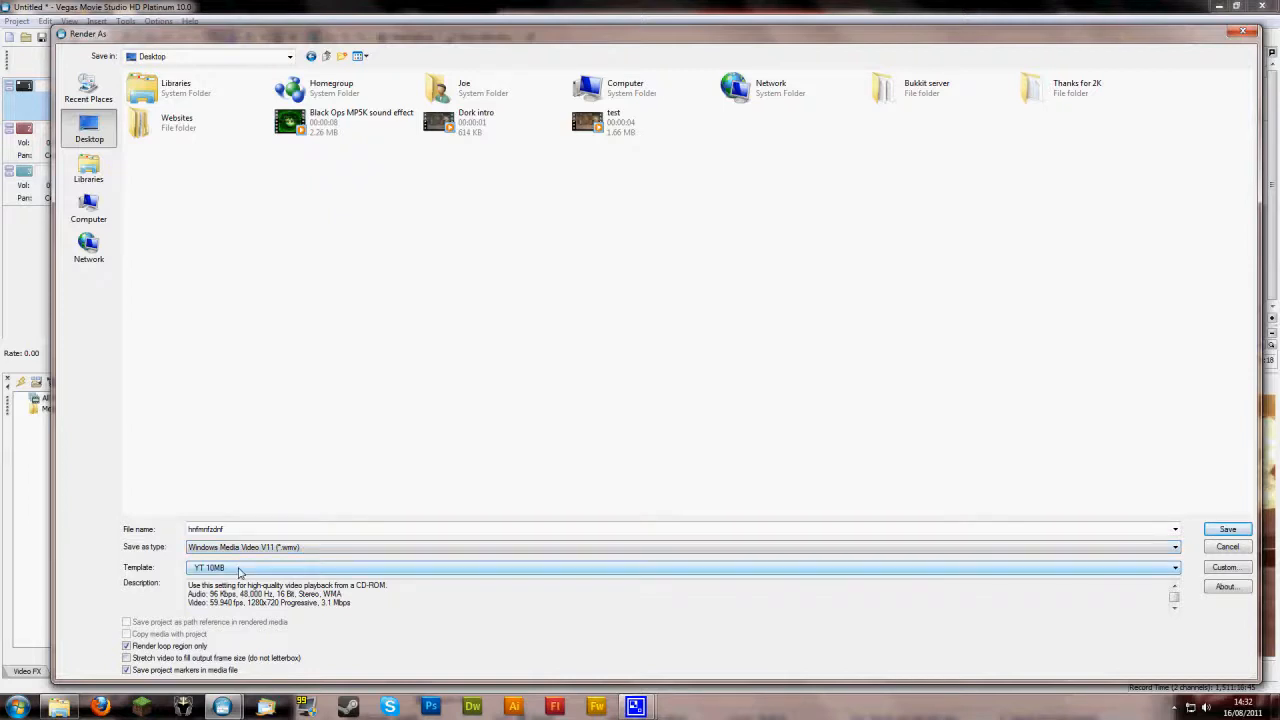
click(1224, 567)
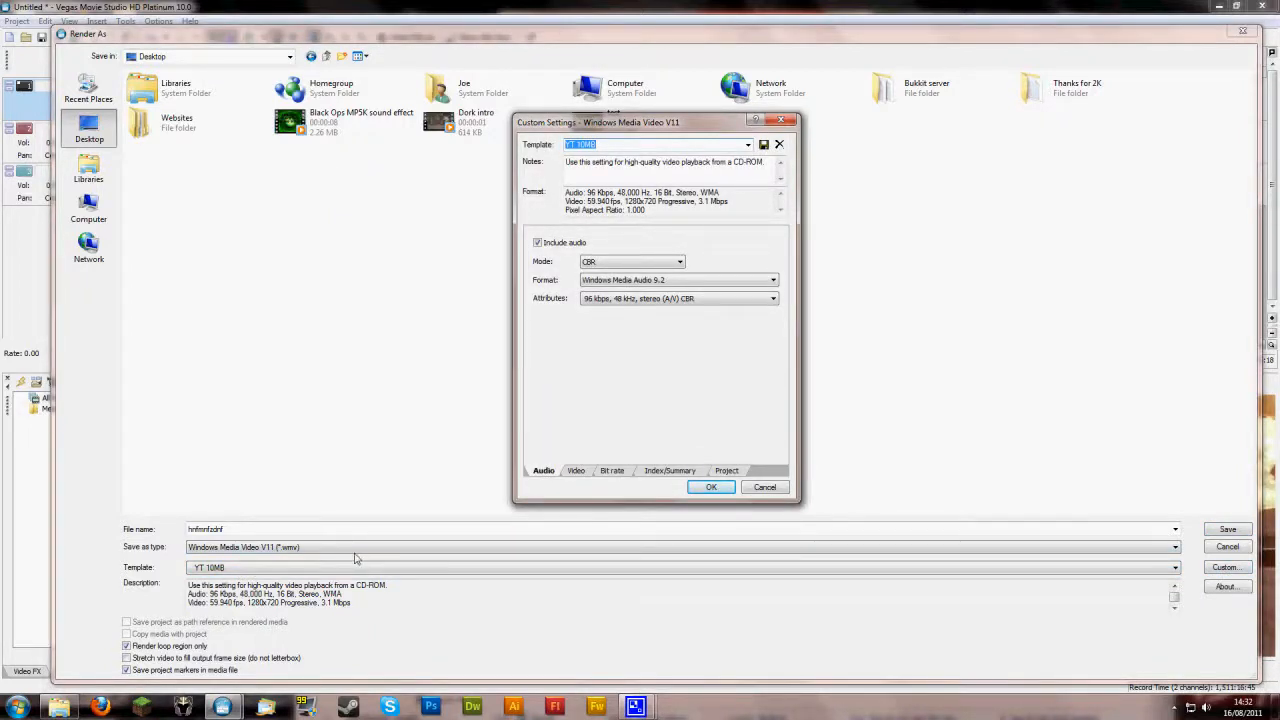
click(578, 471)
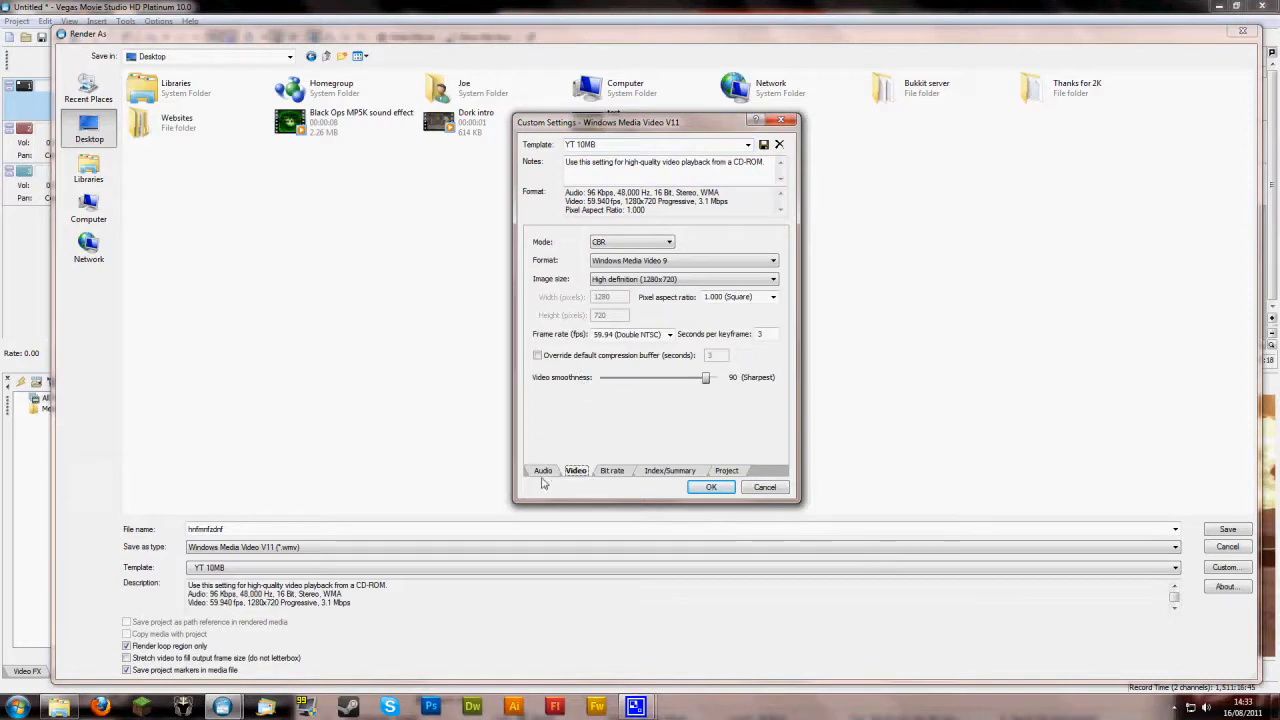
click(542, 471)
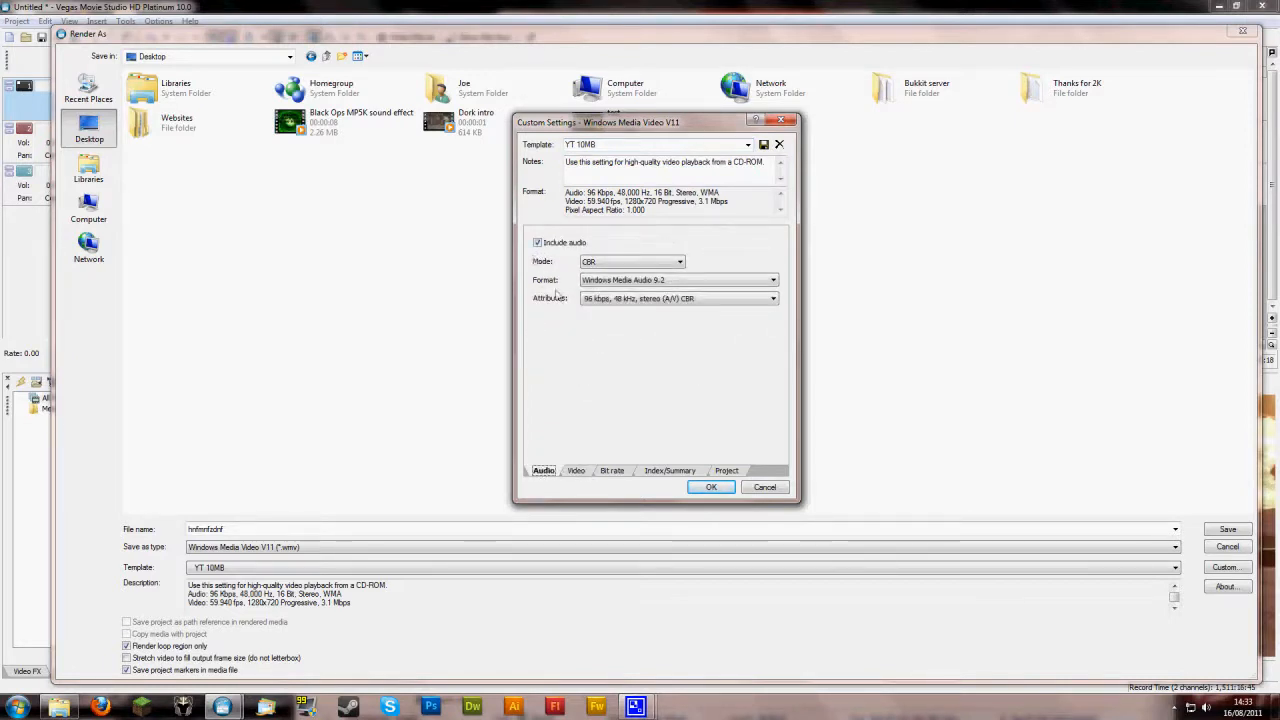
click(576, 471)
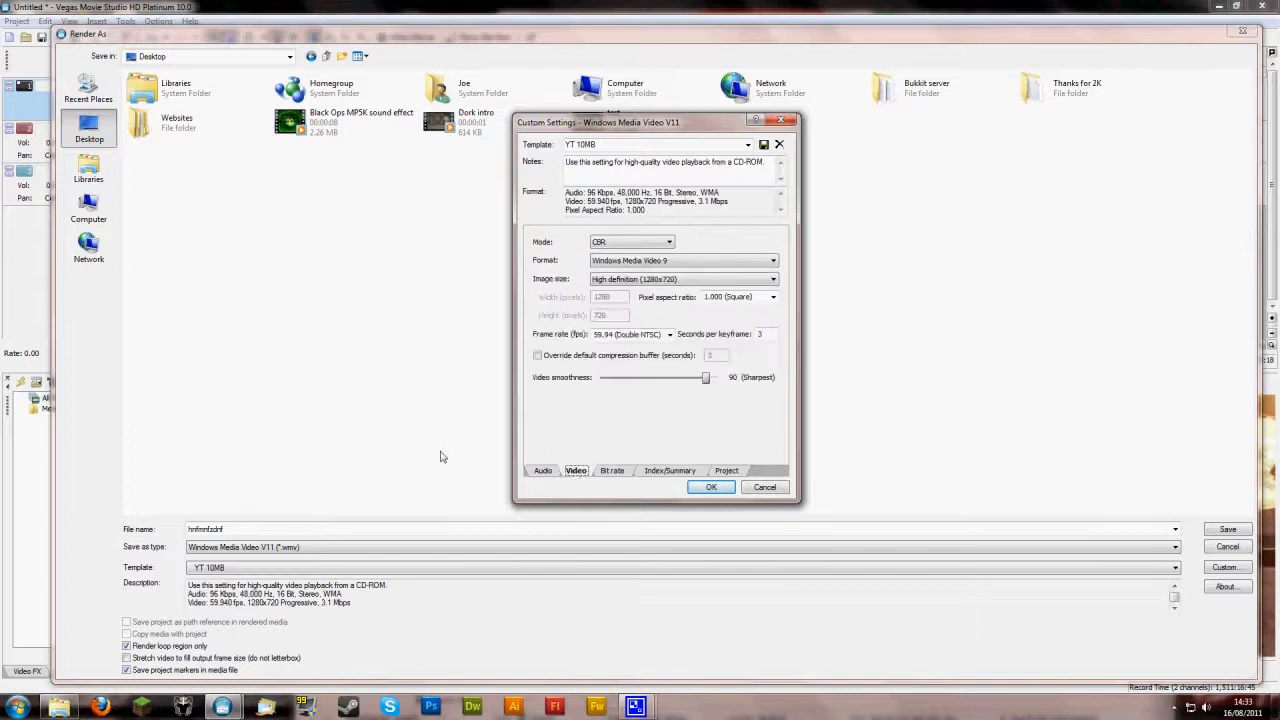
- Examine the template's options for image size, video format, pixel aspect ratio and frame rate
click(644, 281)
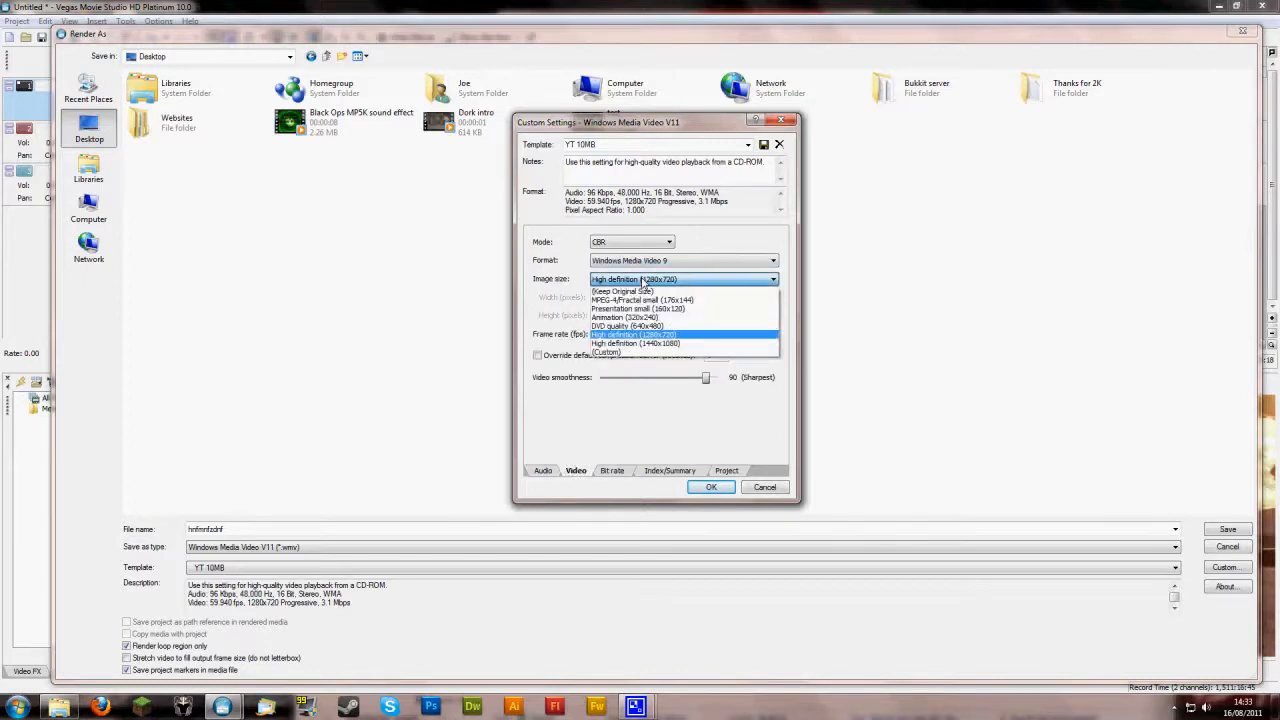
click(644, 280)
click(643, 261)
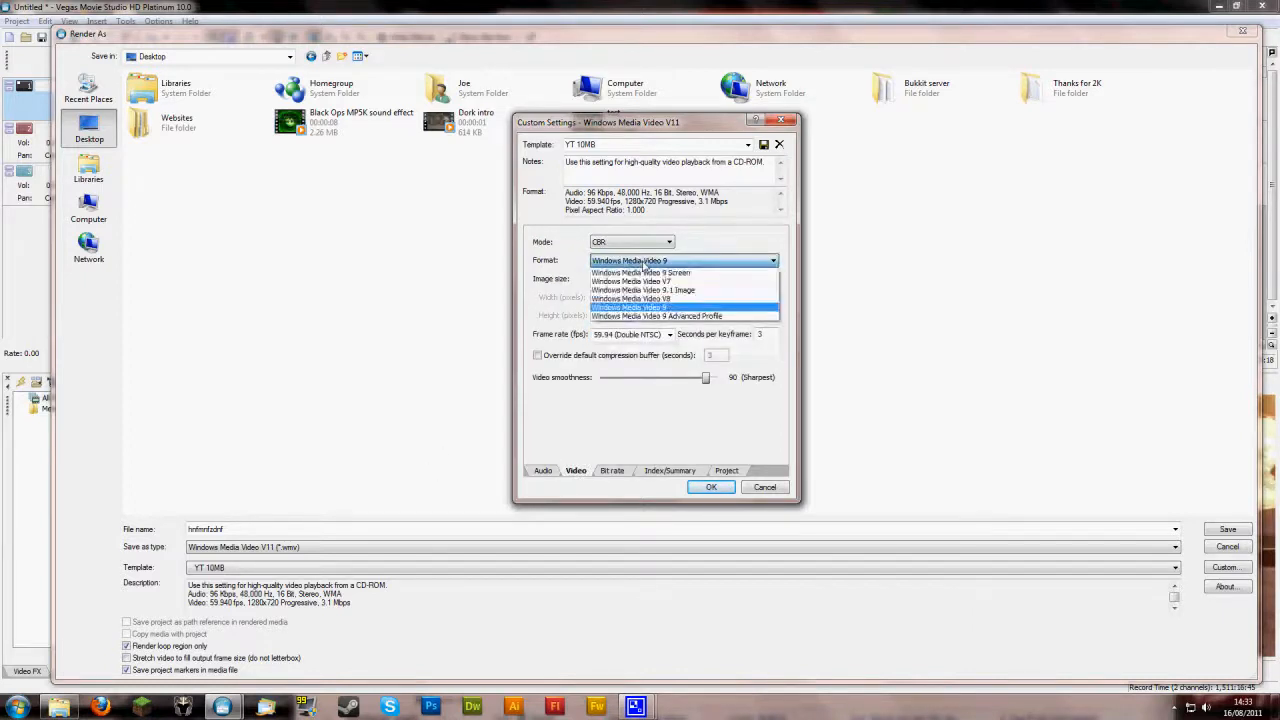
click(620, 306)
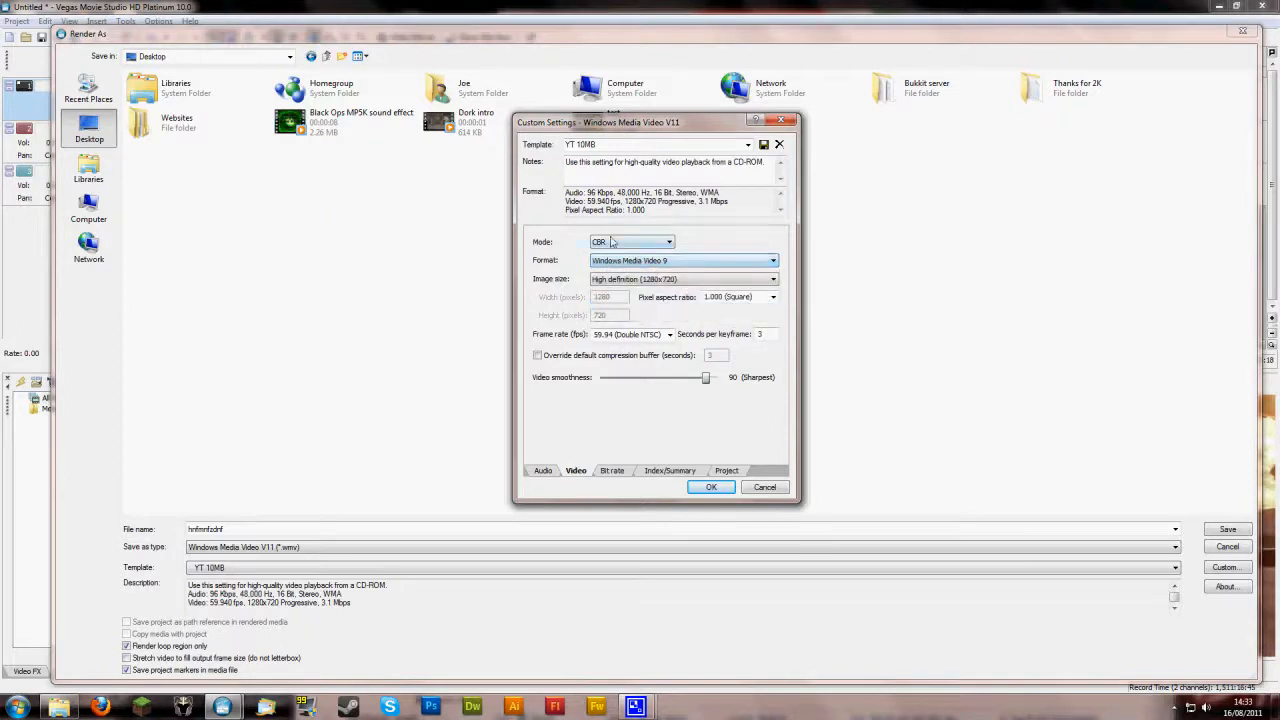
click(771, 297)
click(773, 306)
click(773, 297)
click(773, 297)
click(773, 297)
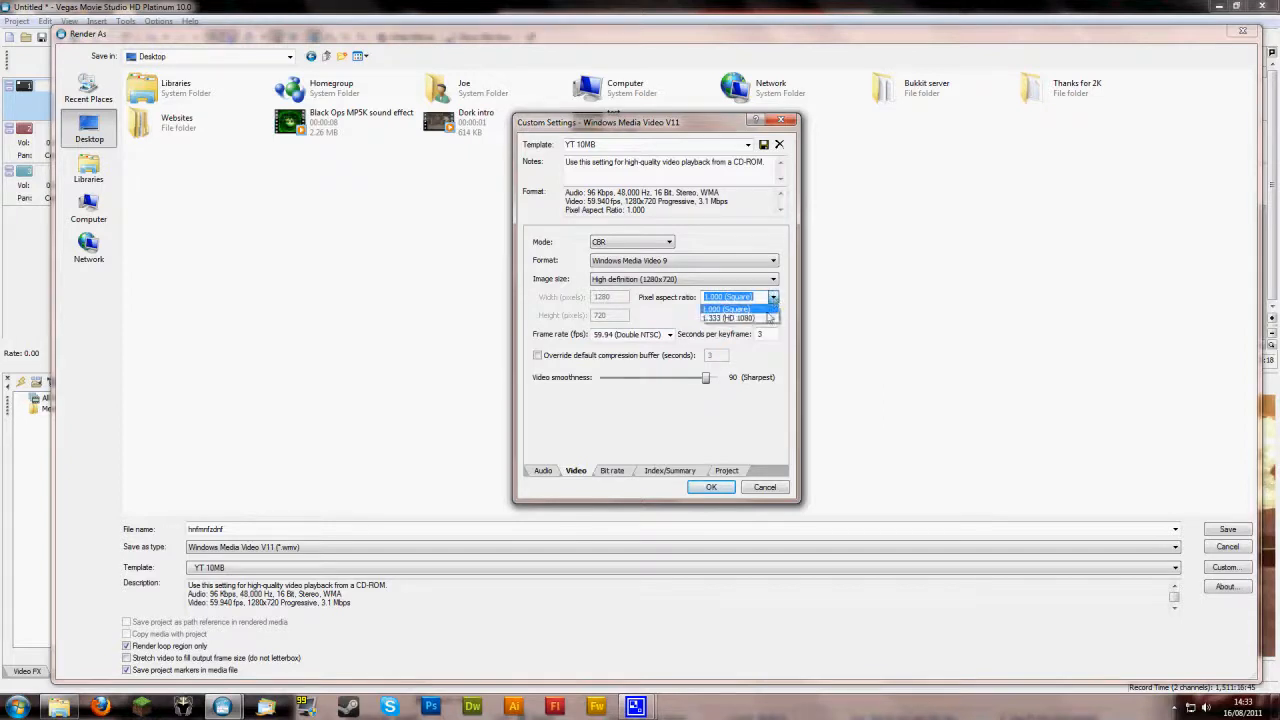
click(773, 297)
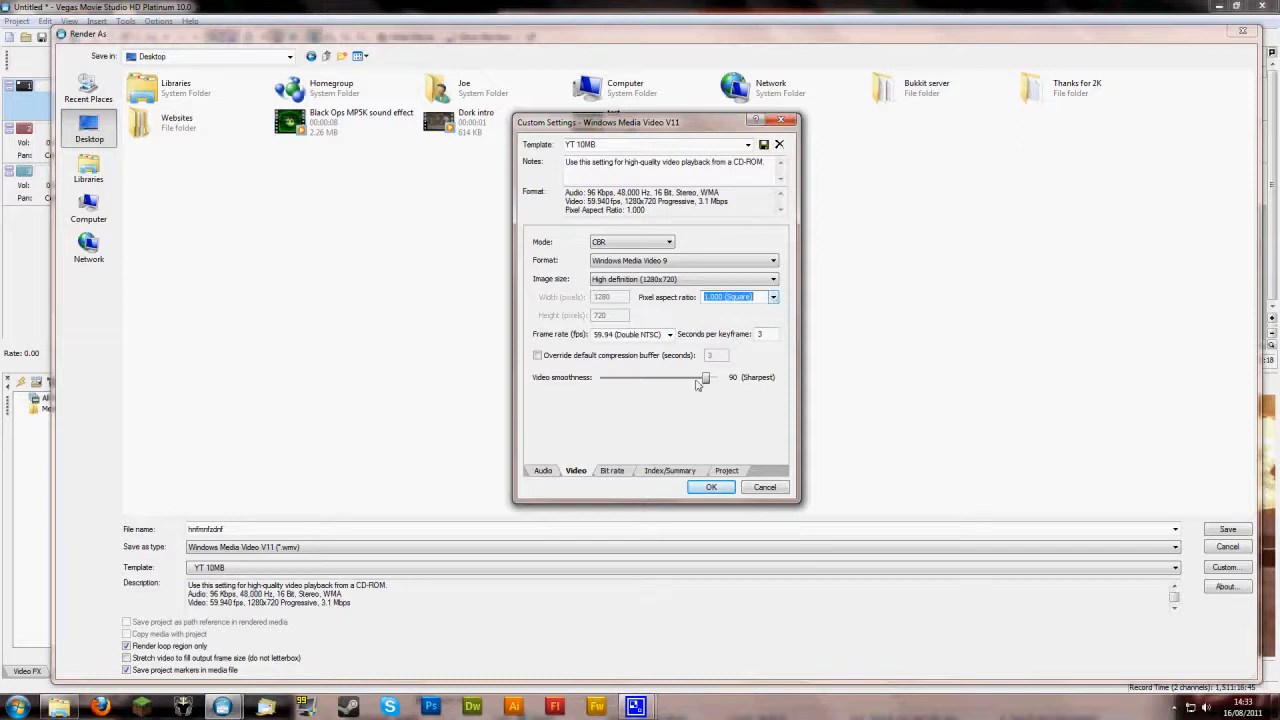
click(669, 335)
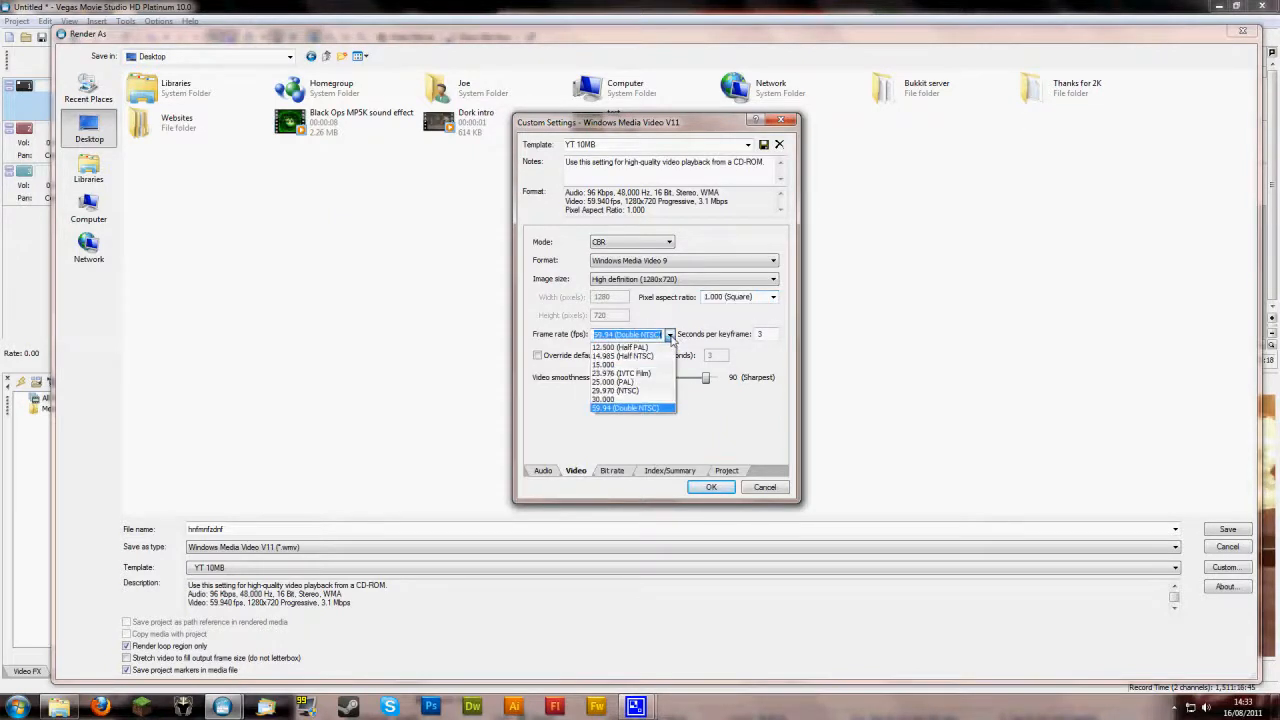
click(669, 335)
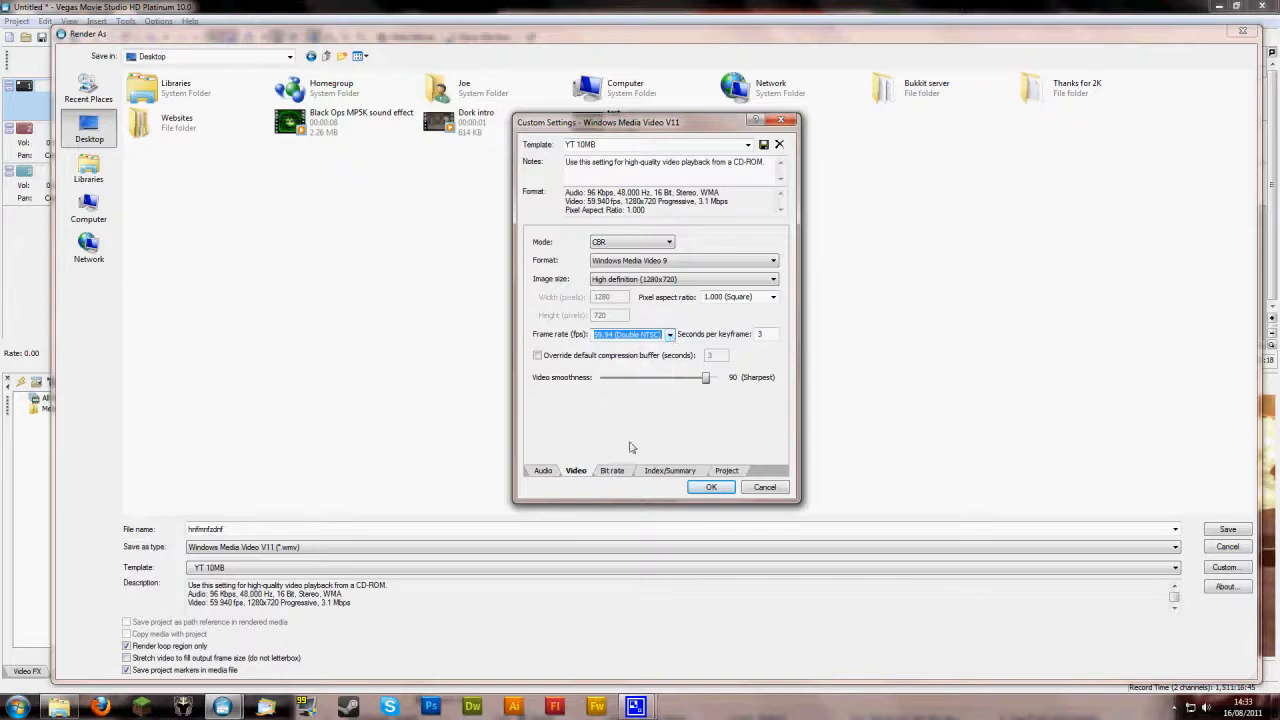
- Enter 10 M as the Internet/LAN target bit rate in the template's custom settings
click(612, 472)
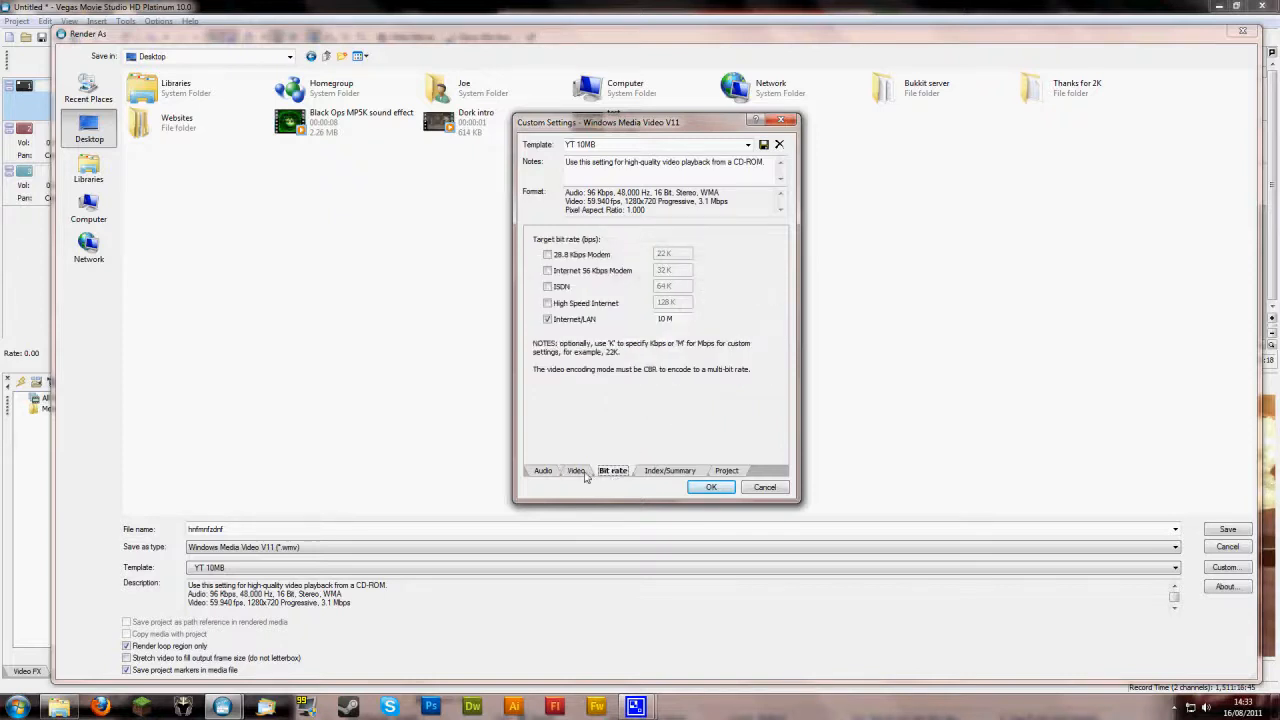
click(578, 471)
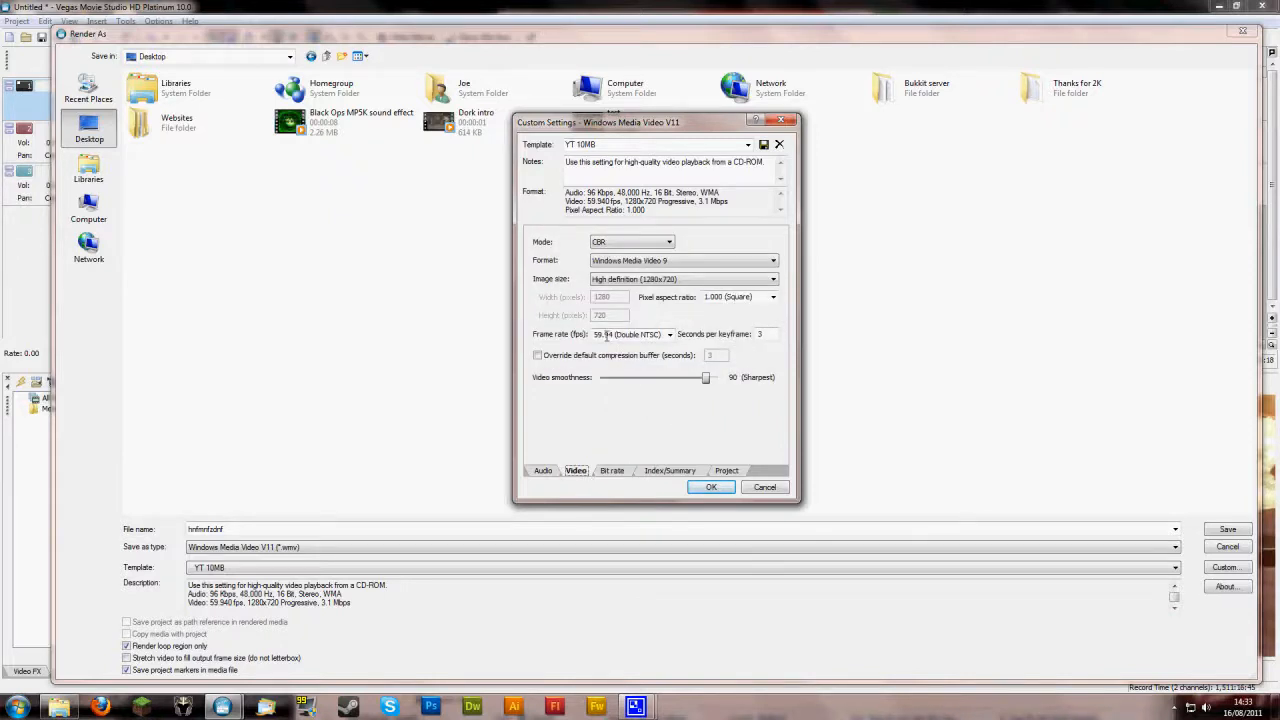
click(611, 471)
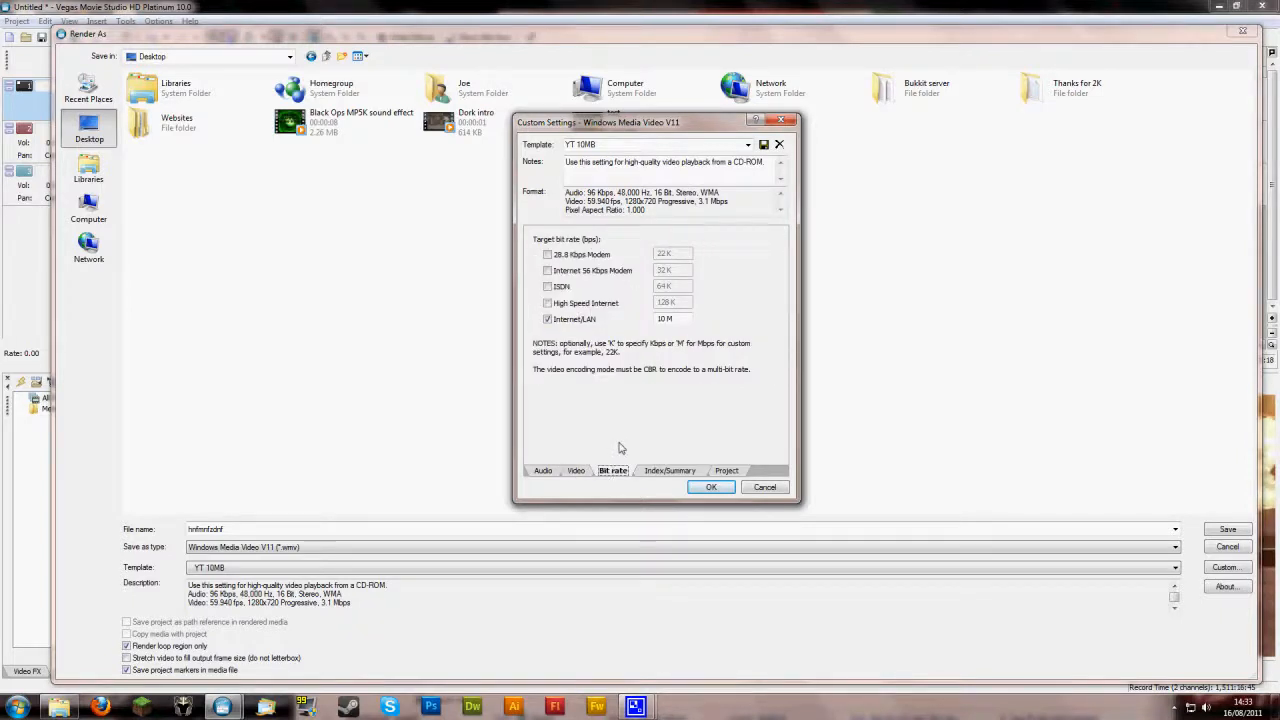
click(683, 318)
drag(656, 318, 677, 320)
text(10 M)
- Check the template's index and summary fields, video rendering quality and template name
click(667, 471)
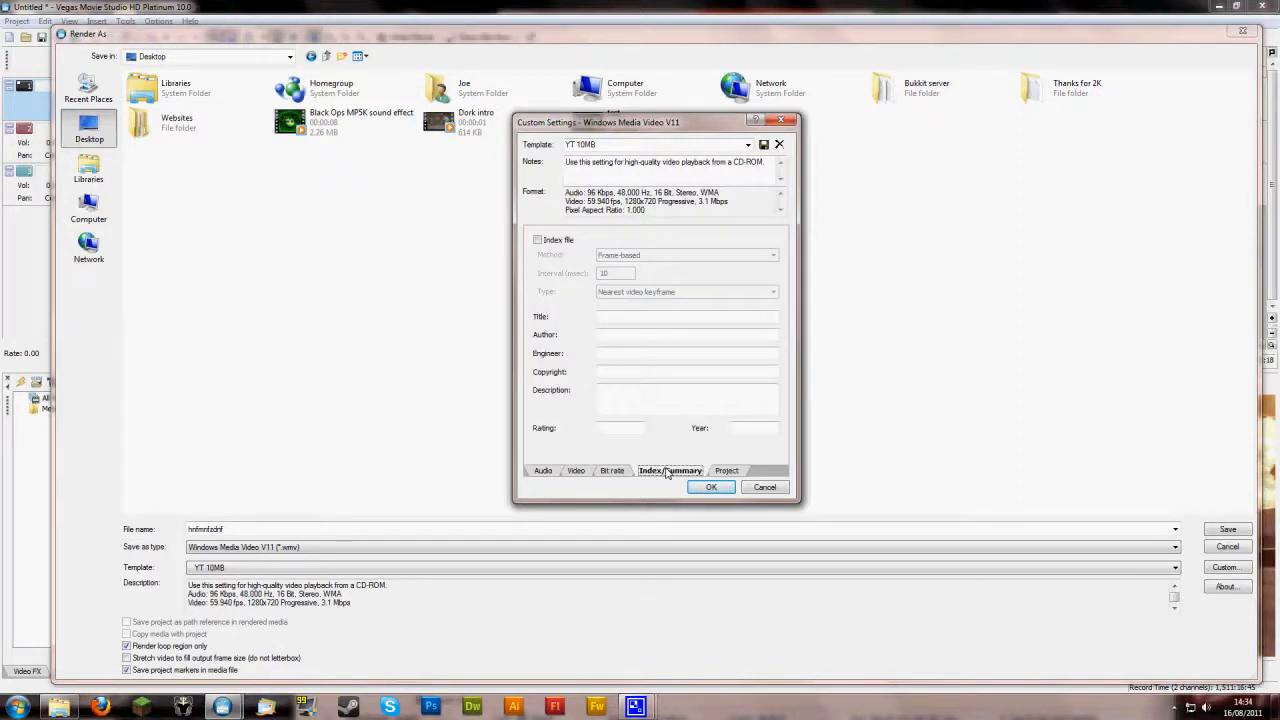
click(727, 471)
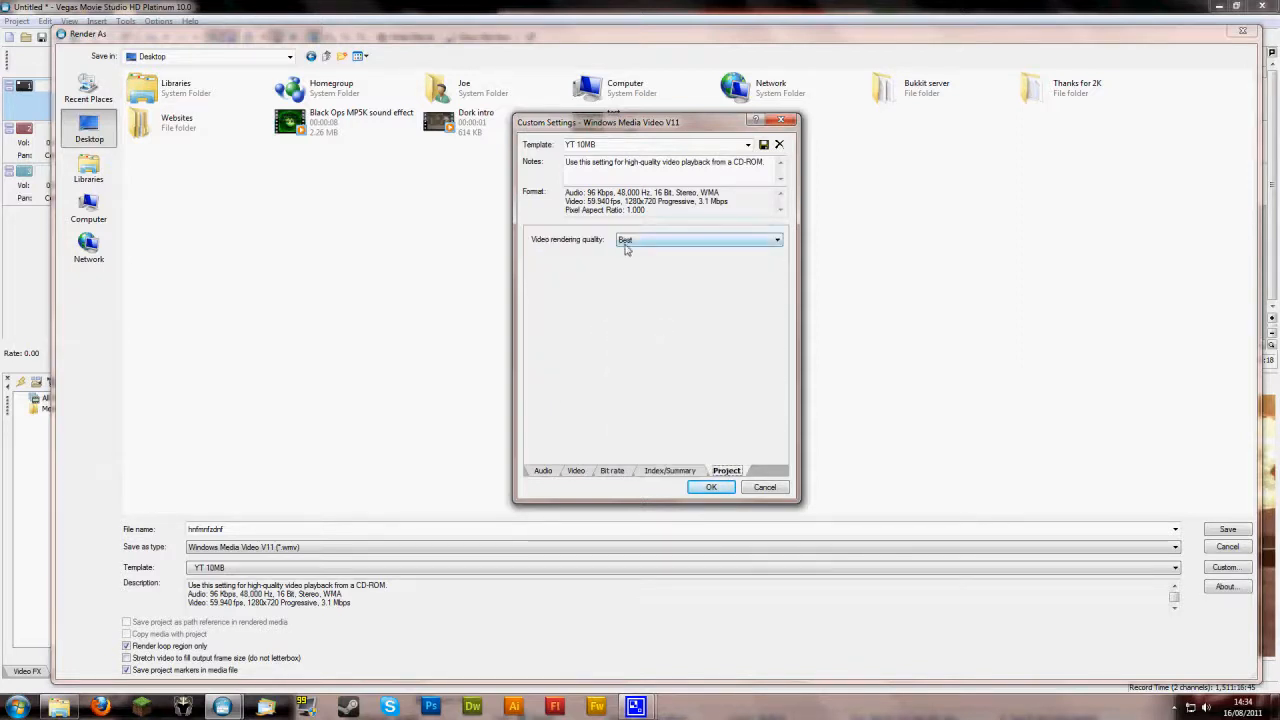
click(604, 147)
click(610, 147)
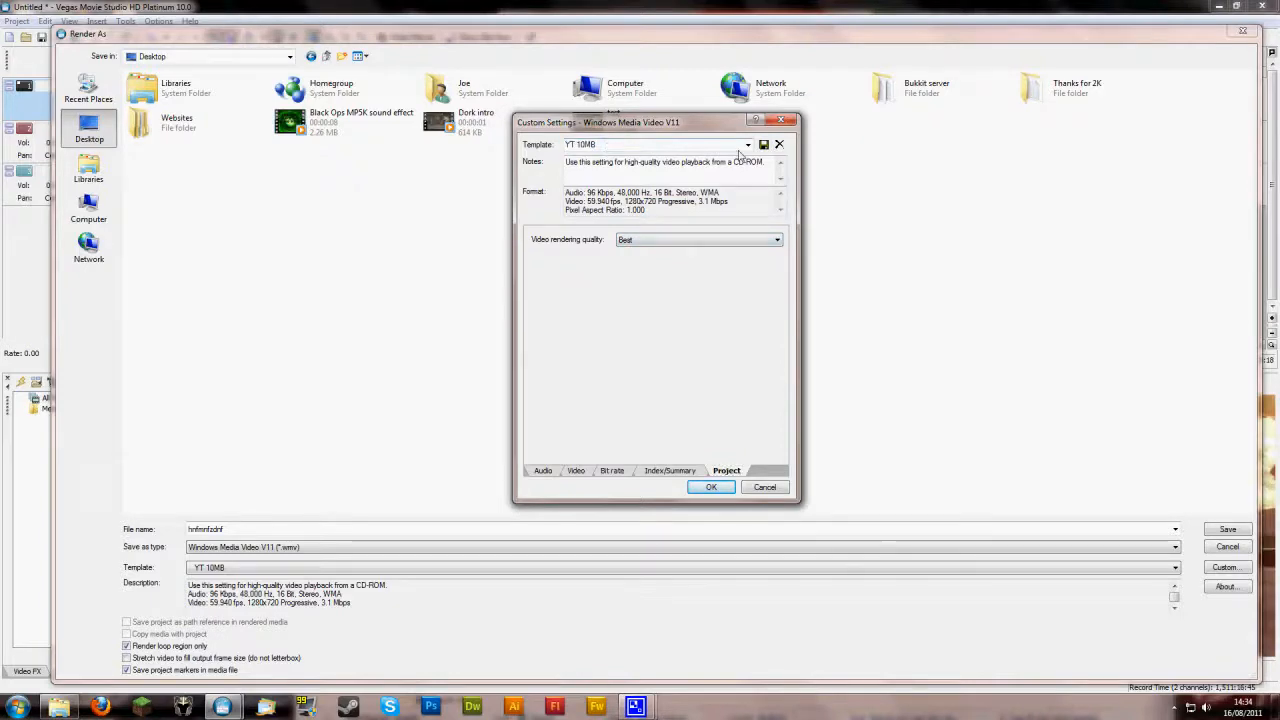
- Cancel the custom settings and start rendering hnfmnfzdnf as Windows Media Video V11 with the YT 10MB template
click(765, 487)
click(1226, 530)
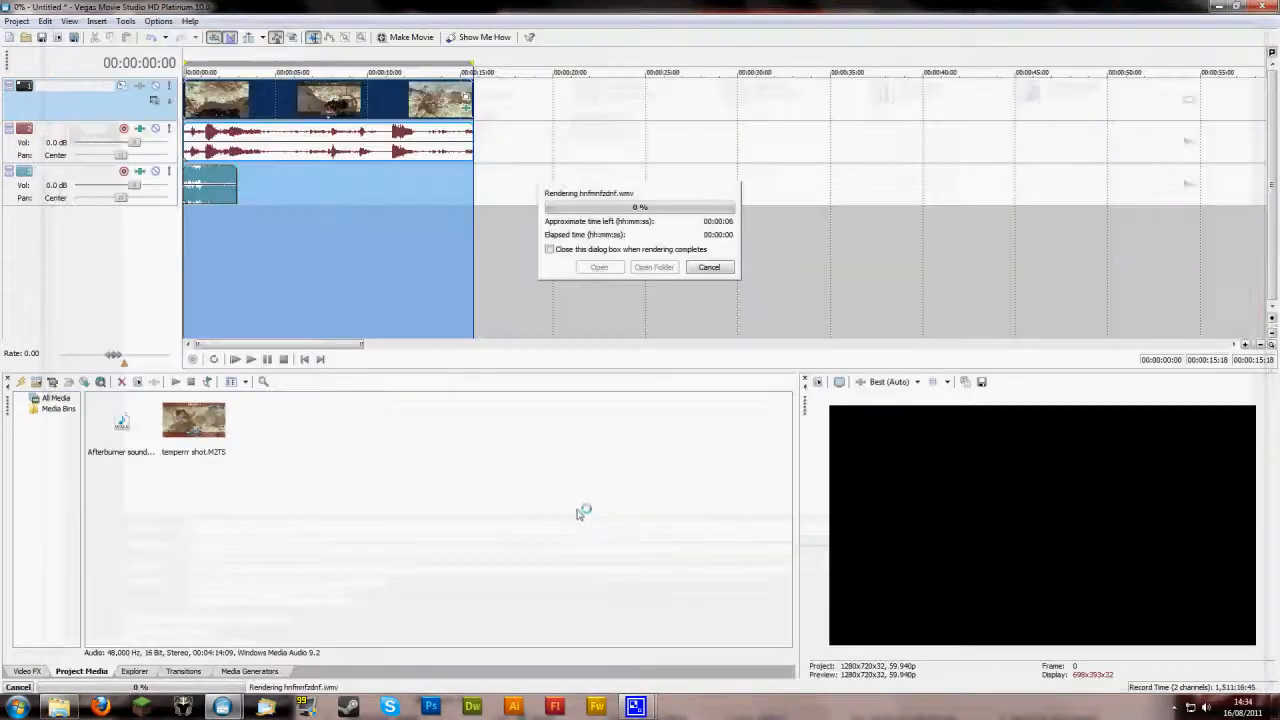